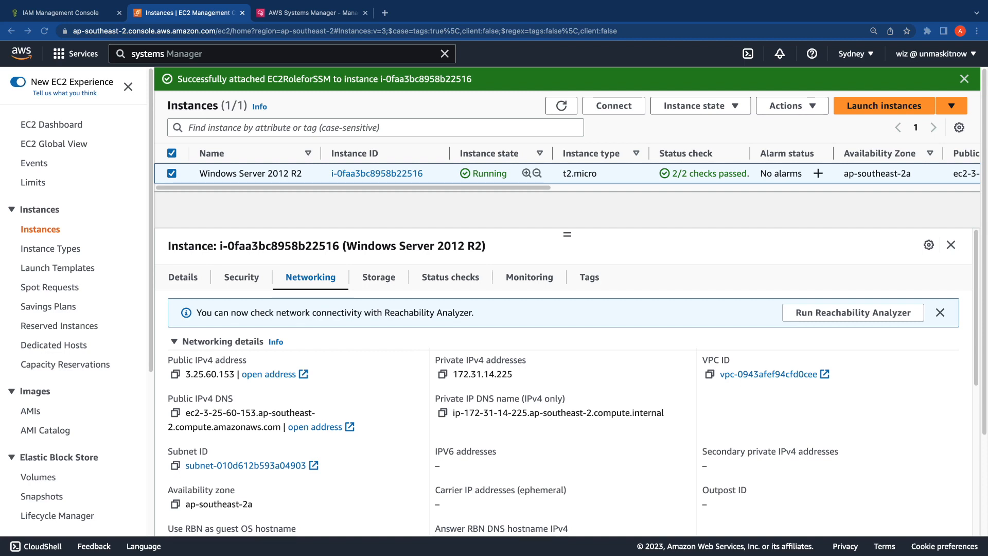
Examine the instance's security details and the EC2RoleforSSM role's trust relationships and permissions policies in IAM
{"action": "left_click", "coordinate": [241, 277]}
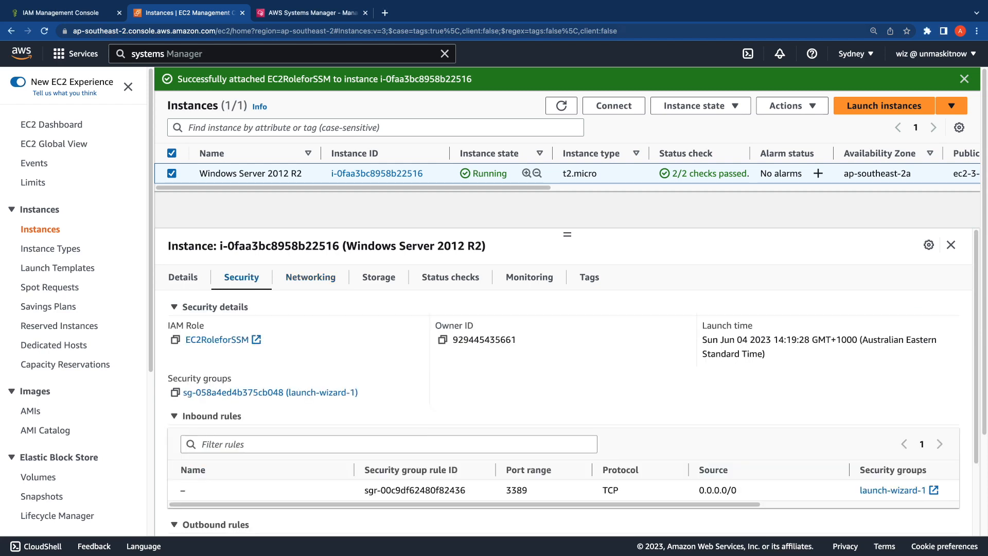
{"action": "left_click", "coordinate": [61, 13]}
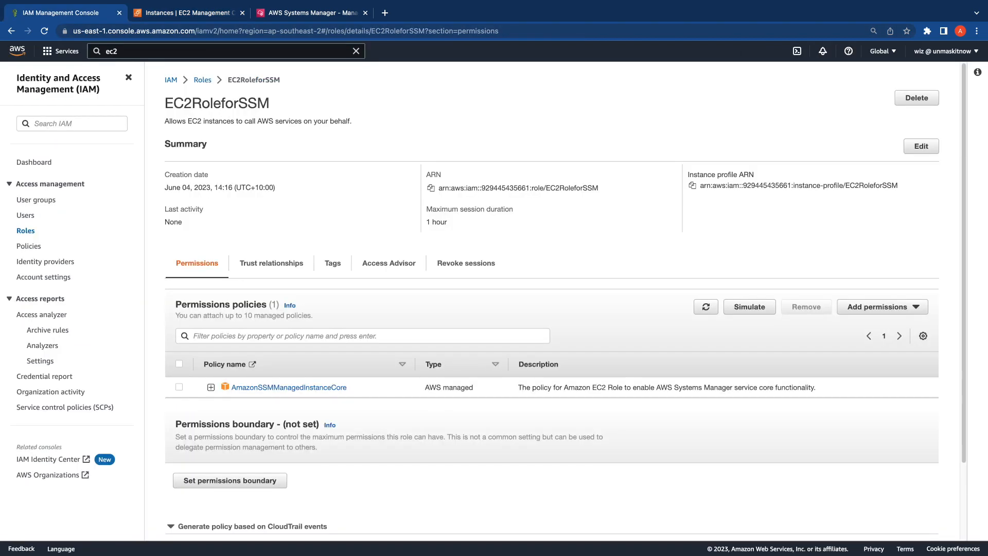
{"action": "double_click", "coordinate": [217, 103]}
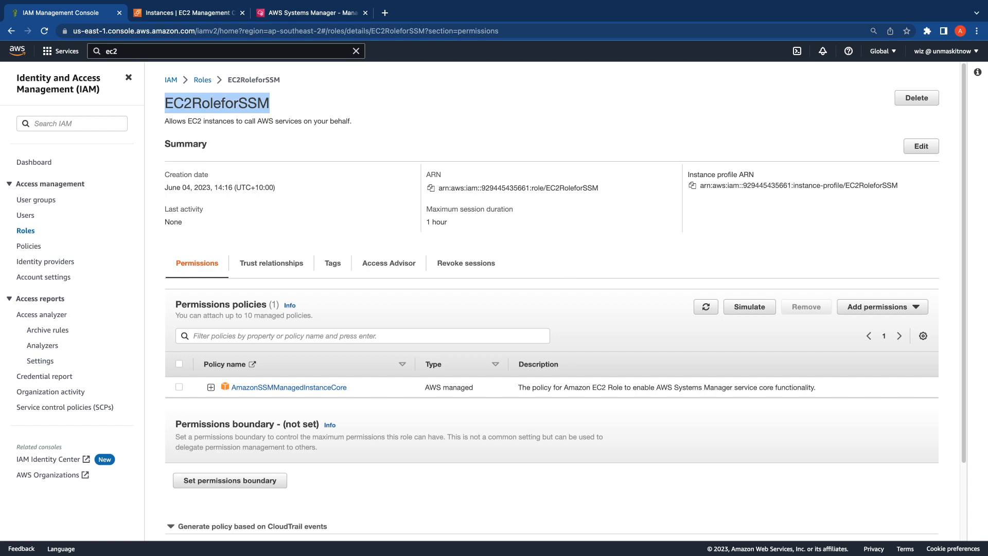
{"action": "left_click", "coordinate": [271, 263]}
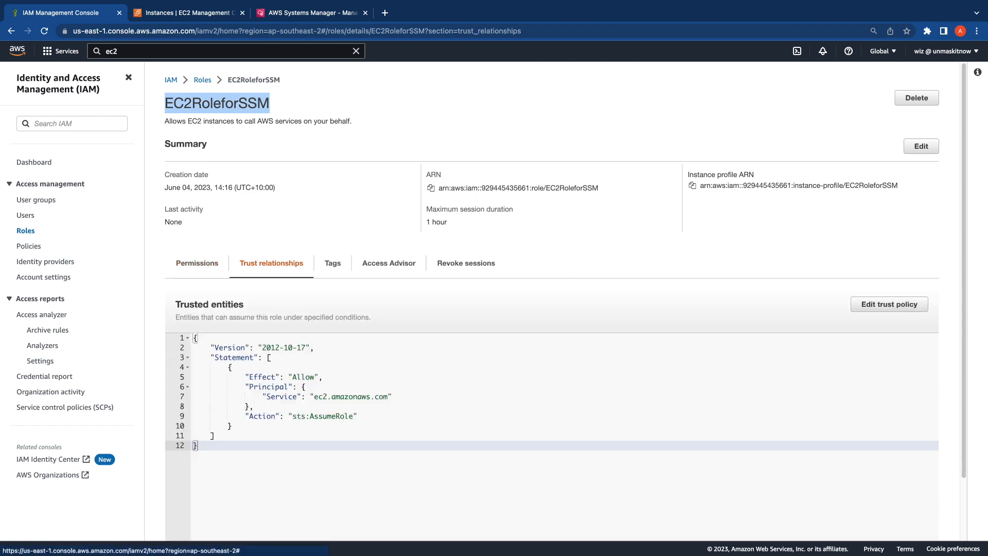
{"action": "left_click_drag", "start_coordinate": [315, 396], "coordinate": [384, 397]}
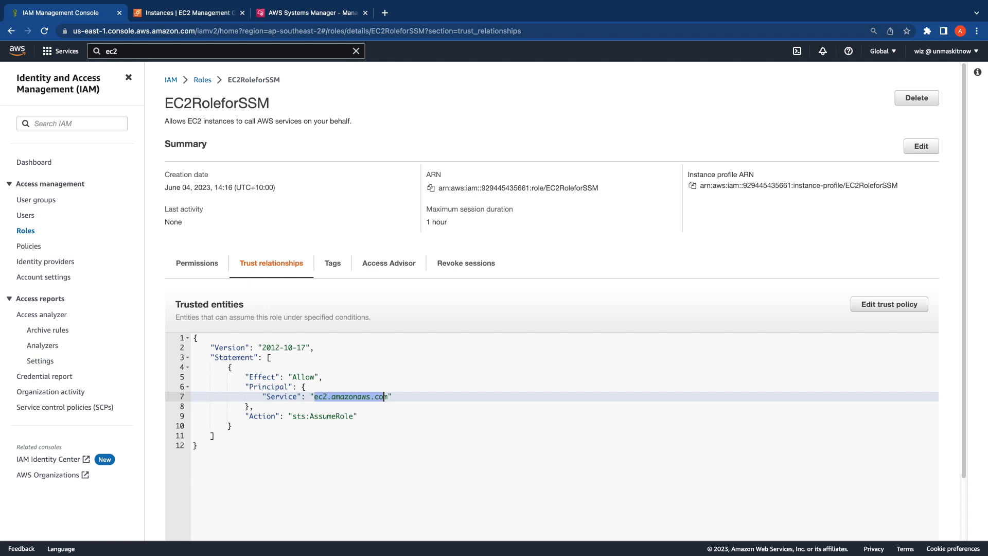
{"action": "left_click", "coordinate": [197, 262]}
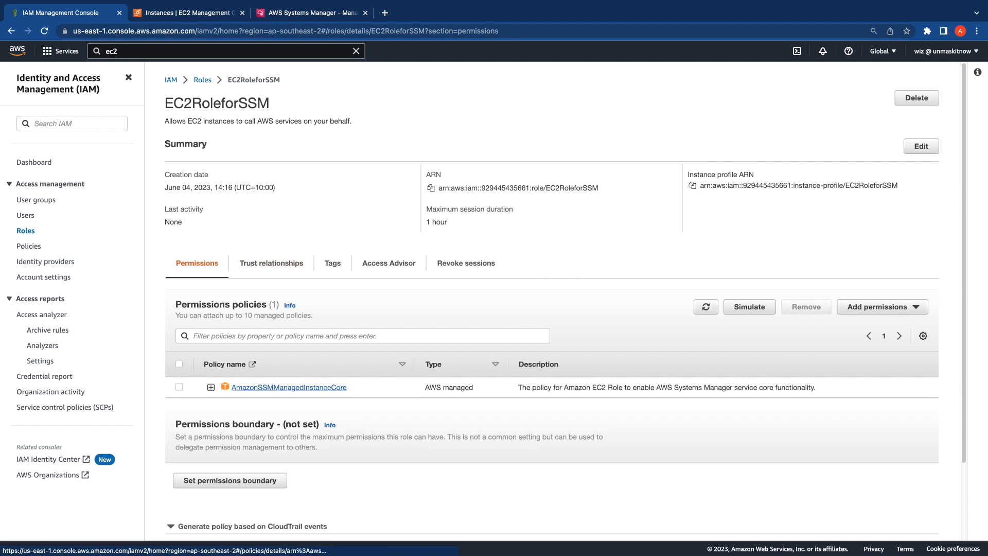
Check the Windows Server instance's node state and SSM Agent ping status in Fleet Manager
{"action": "left_click", "coordinate": [189, 13]}
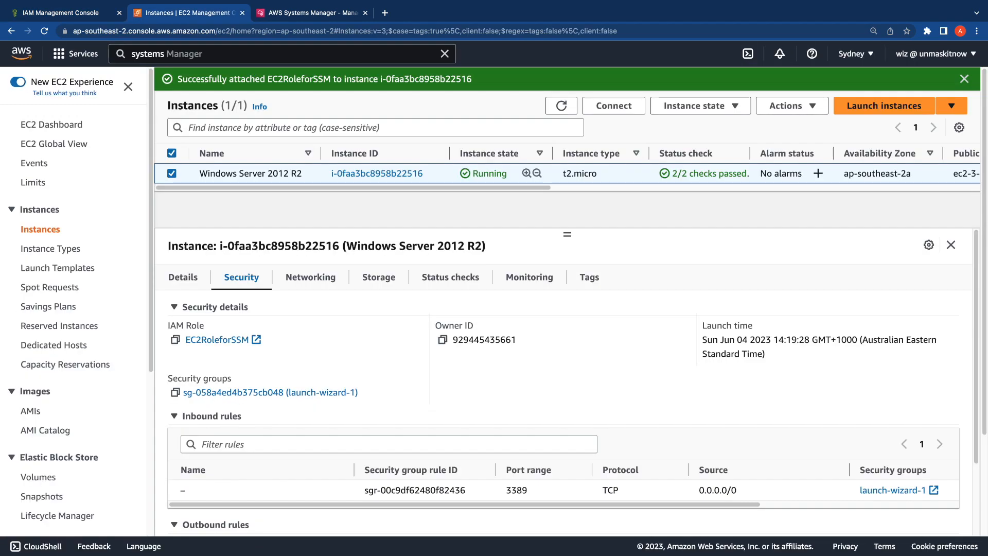
{"action": "left_click", "coordinate": [312, 13]}
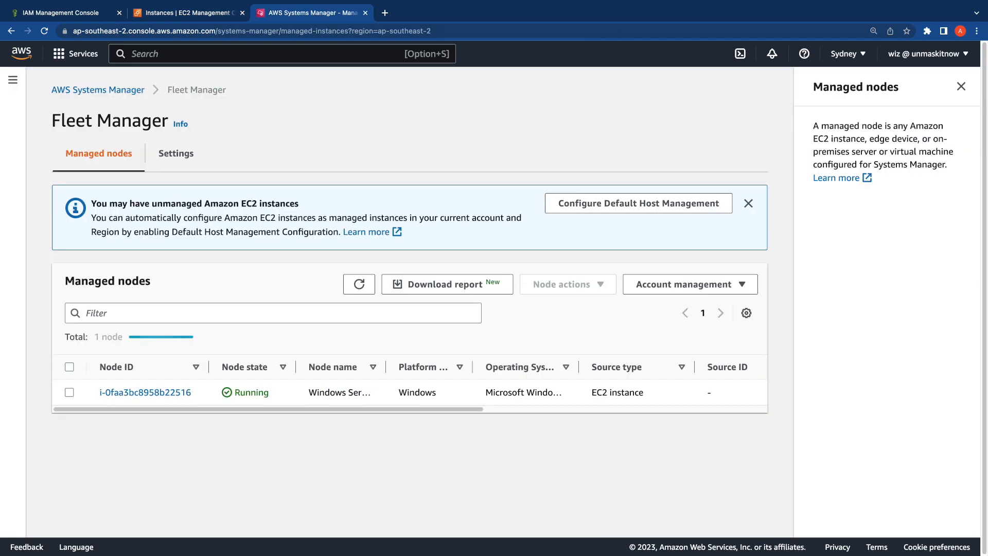
{"action": "scroll", "coordinate": [410, 386], "scroll_direction": "right", "scroll_amount": 5}
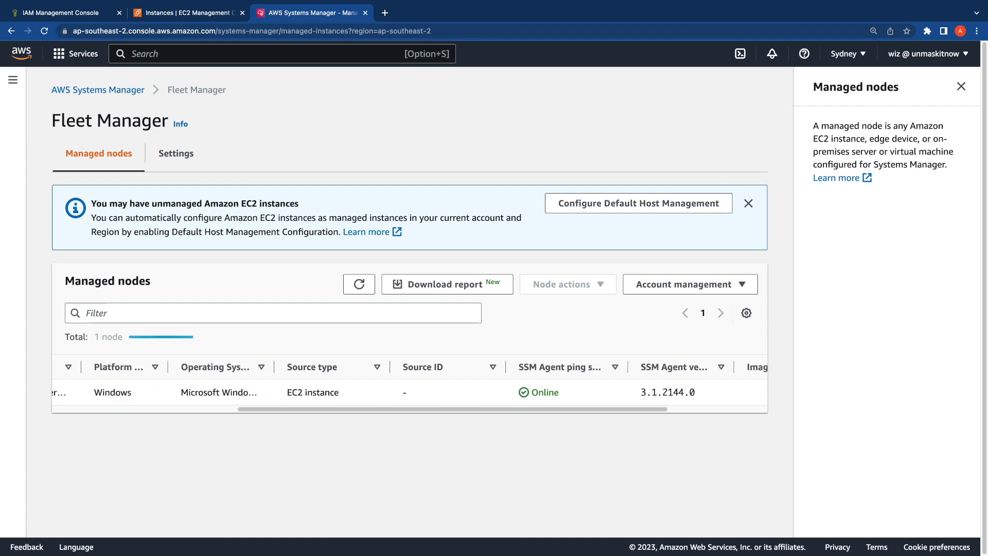
{"action": "left_click", "coordinate": [189, 13]}
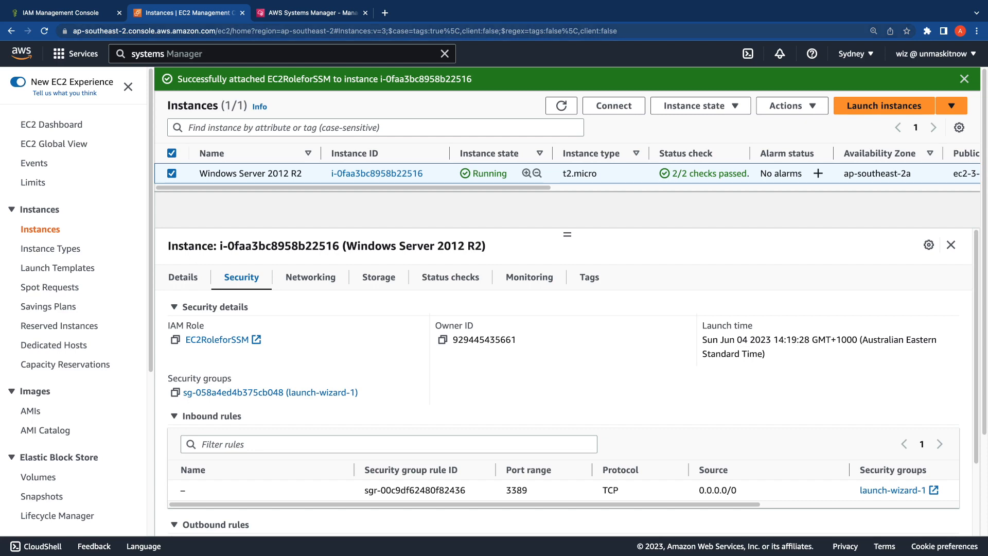
{"action": "key", "text": "ctrl+Tab"}
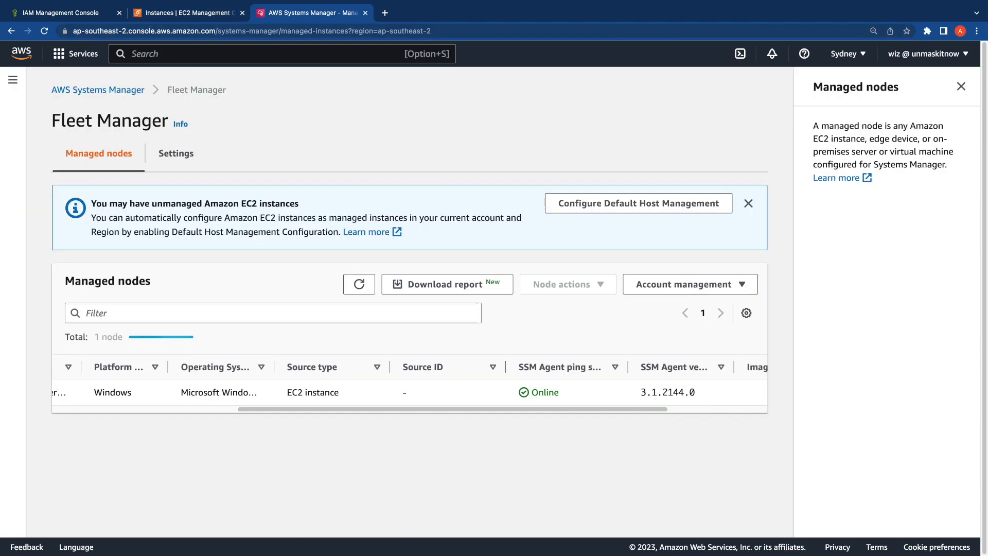
Go to Systems Manager Automation and start executing a new automation
{"action": "left_click", "coordinate": [98, 90]}
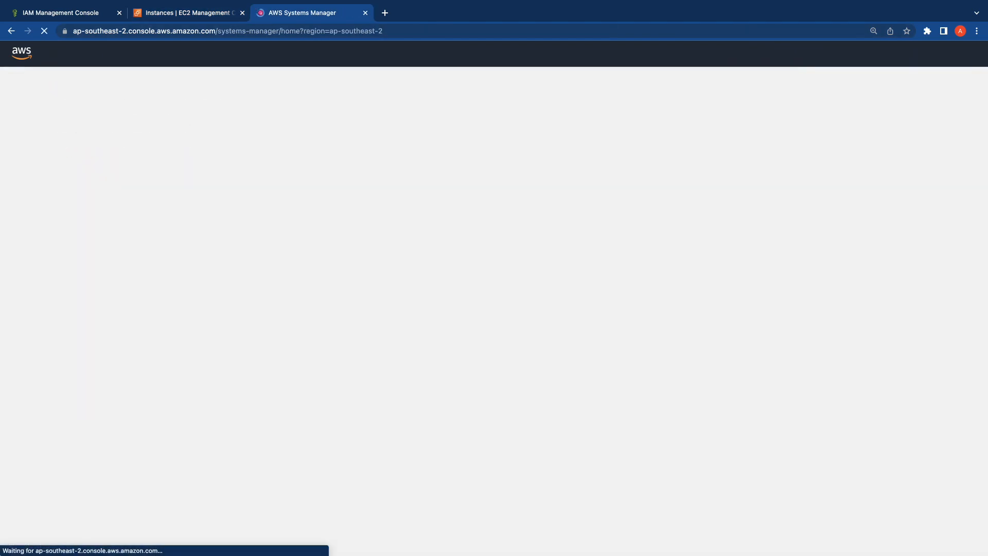
{"action": "scroll", "coordinate": [88, 303], "scroll_direction": "down", "scroll_amount": 3}
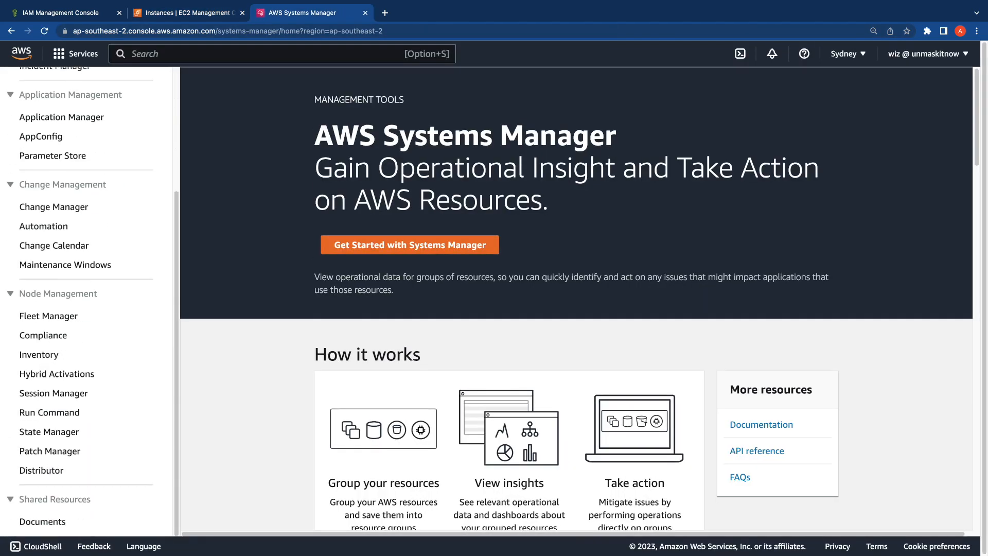
{"action": "left_click", "coordinate": [44, 226]}
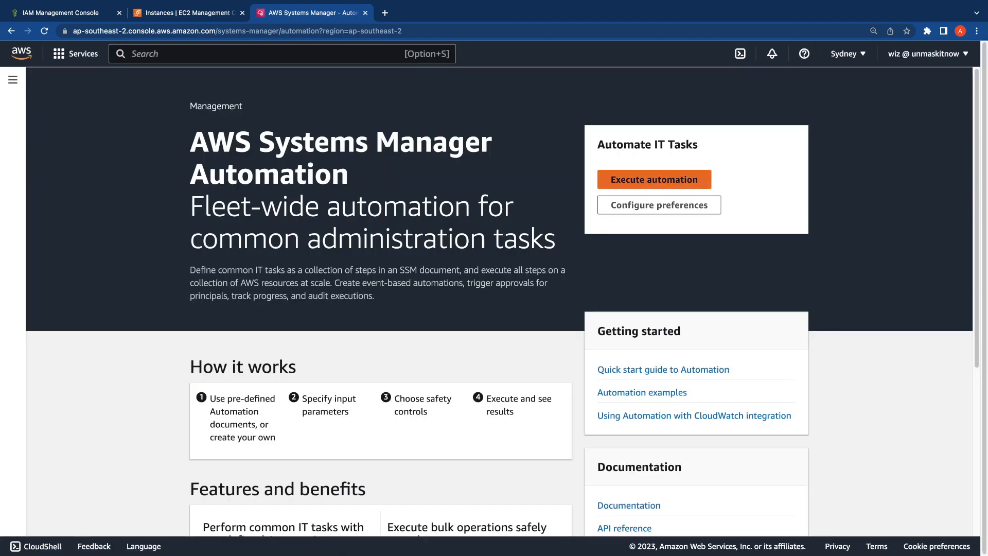
{"action": "left_click", "coordinate": [654, 179]}
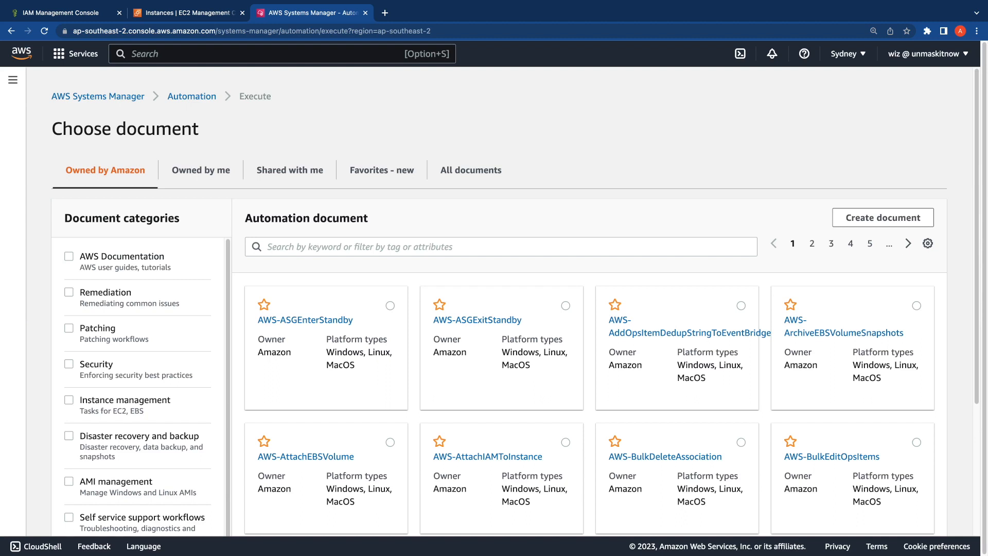
Filter the Amazon-owned automation documents by document name prefix equal to AWSEC2-Clone
{"action": "left_click", "coordinate": [359, 246]}
{"action": "left_click", "coordinate": [293, 267]}
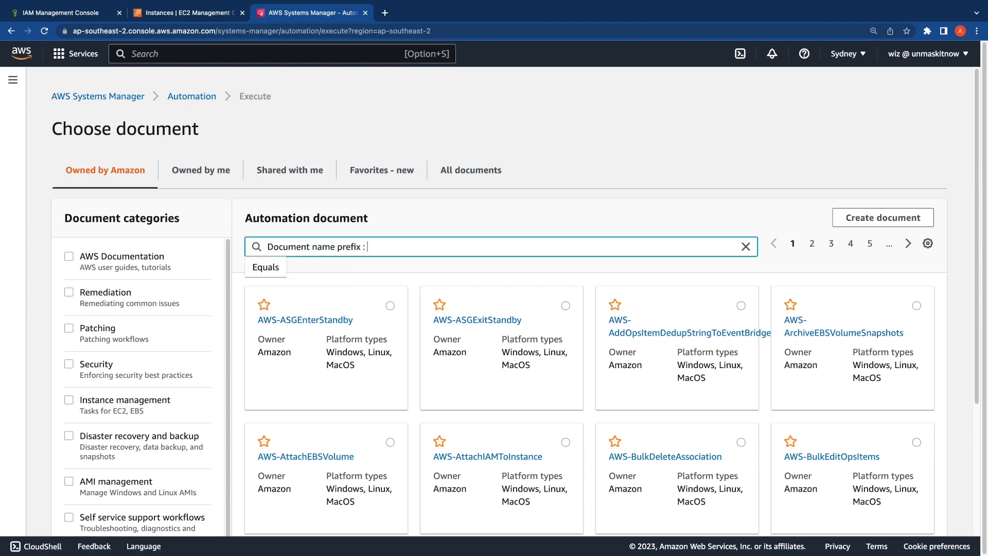
{"action": "left_click", "coordinate": [265, 267]}
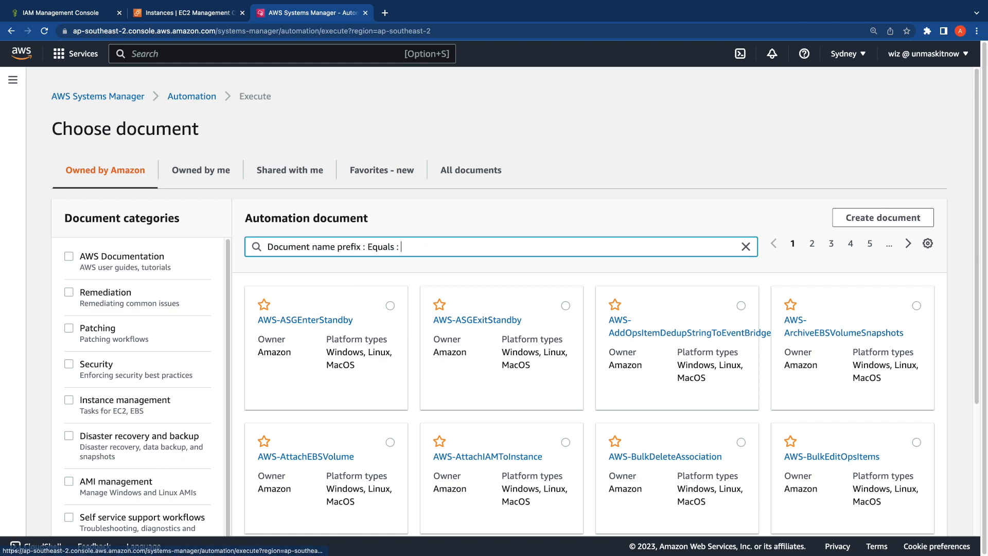
{"action": "type", "text": "AWS"}
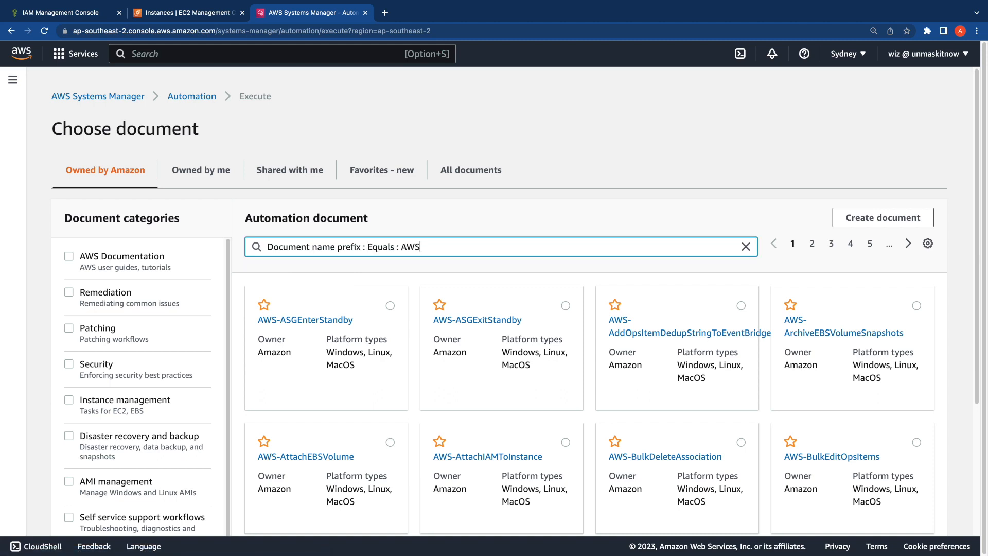
{"action": "type", "text": "EC2-Clone"}
{"action": "key", "text": "Return"}
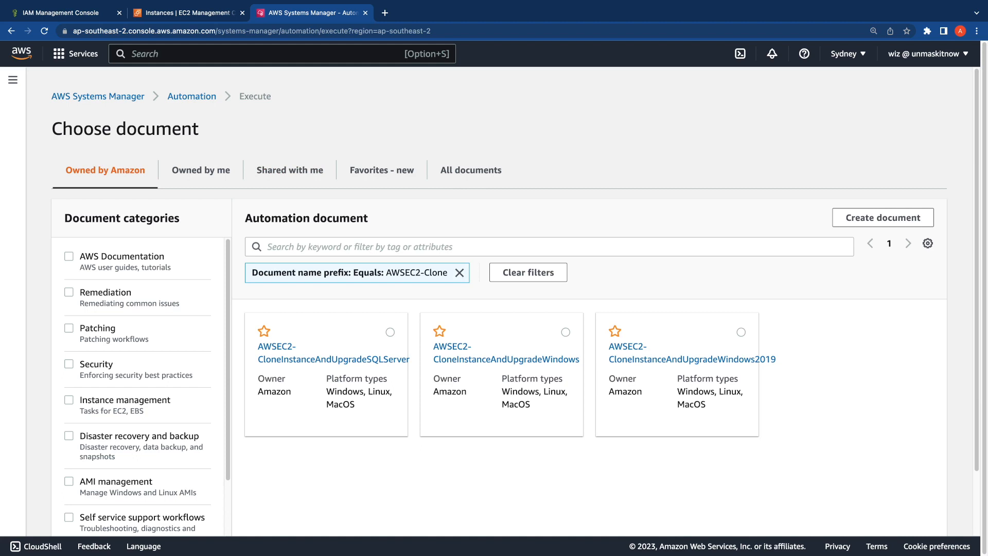
Read the description of the AWSEC2-CloneInstanceAndUpgradeWindows2019 document in a separate browser tab
{"action": "left_click_drag", "start_coordinate": [579, 359], "coordinate": [433, 329]}
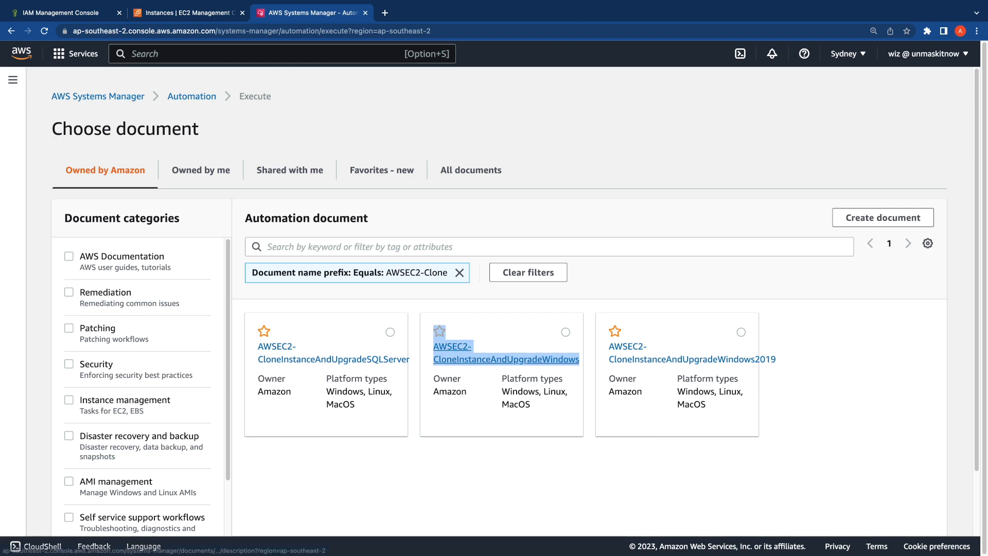
{"action": "left_click", "coordinate": [501, 468]}
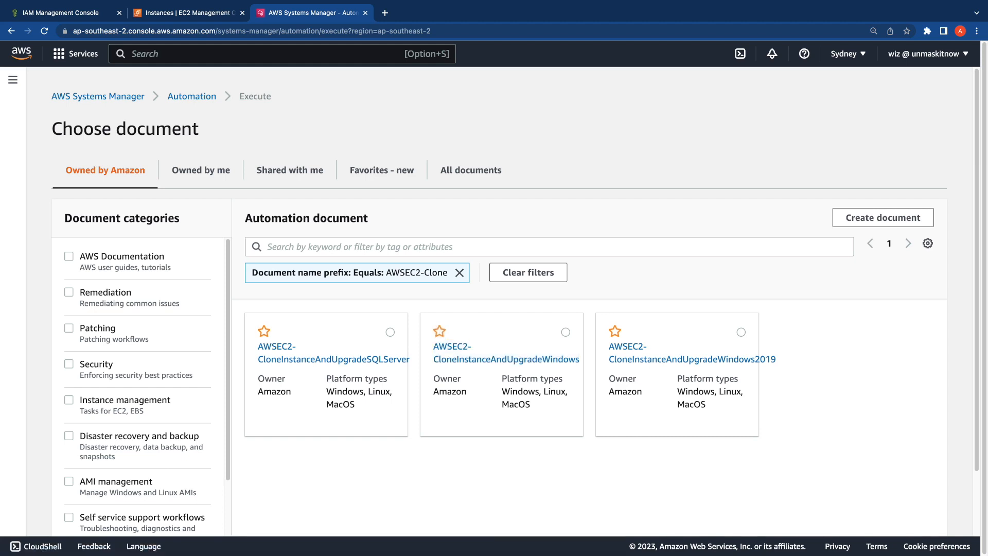
{"action": "left_click_drag", "start_coordinate": [776, 359], "coordinate": [614, 346]}
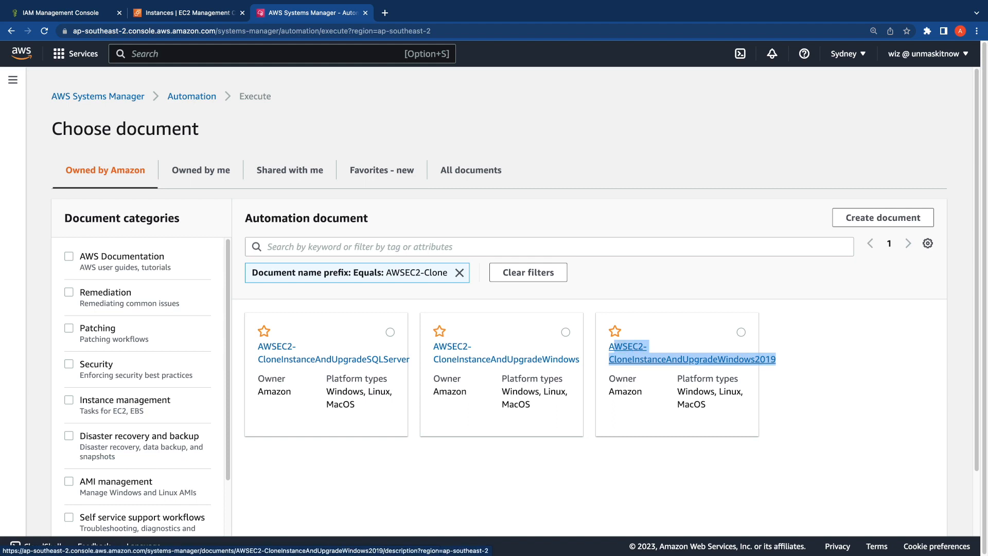
{"action": "right_click", "coordinate": [698, 358]}
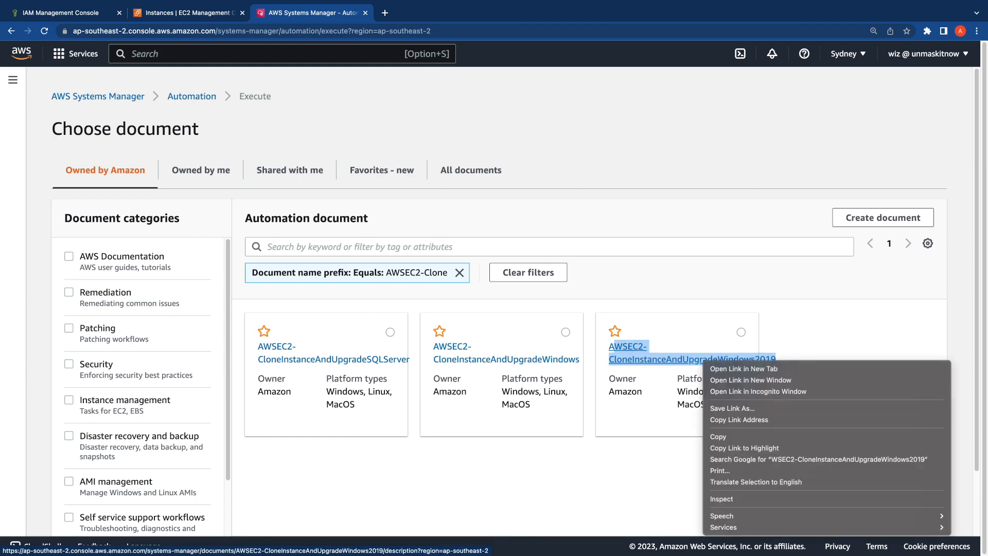
{"action": "left_click", "coordinate": [725, 369]}
{"action": "left_click", "coordinate": [435, 13]}
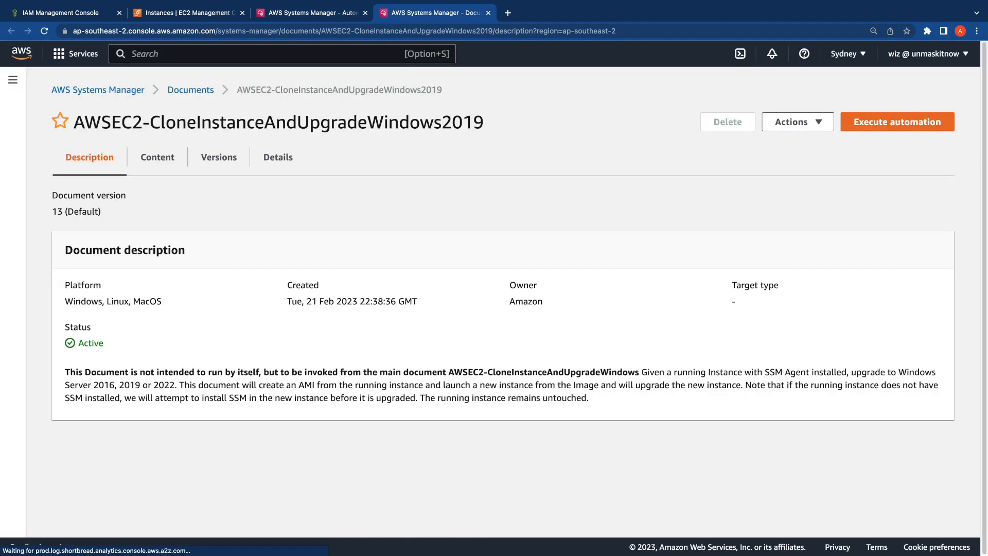
{"action": "left_click_drag", "start_coordinate": [106, 372], "coordinate": [367, 372]}
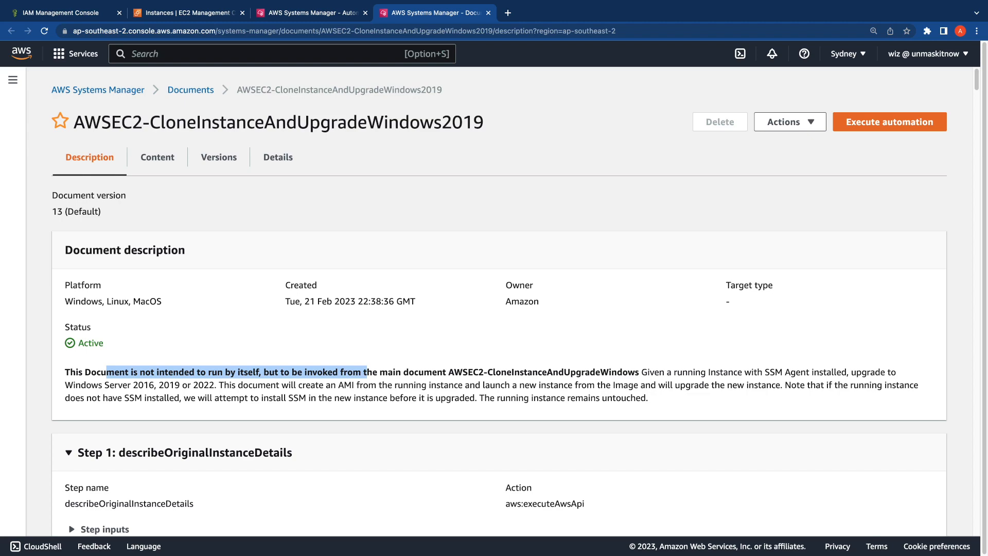
{"action": "double_click", "coordinate": [425, 372]}
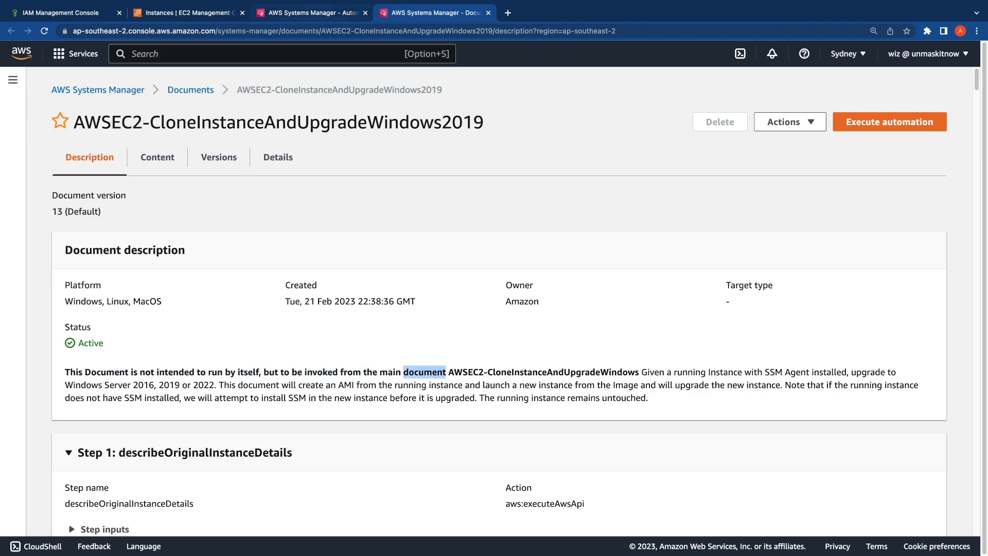
Choose the AWSEC2-CloneInstanceAndUpgradeWindows document with the default version at runtime and continue to its input parameters
{"action": "left_click", "coordinate": [312, 13]}
{"action": "left_click", "coordinate": [535, 476]}
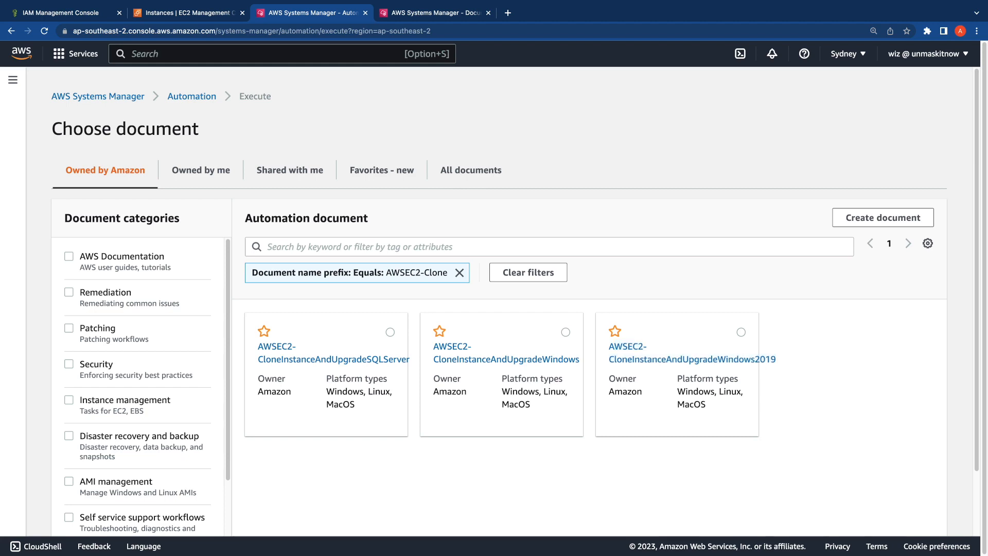
{"action": "left_click", "coordinate": [565, 333]}
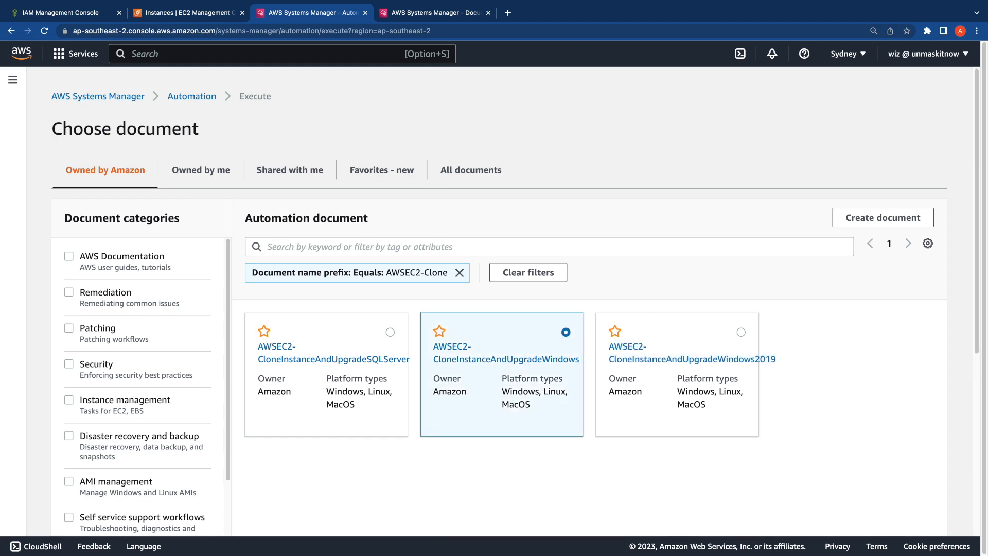
{"action": "scroll", "coordinate": [565, 333], "scroll_direction": "down", "scroll_amount": 6}
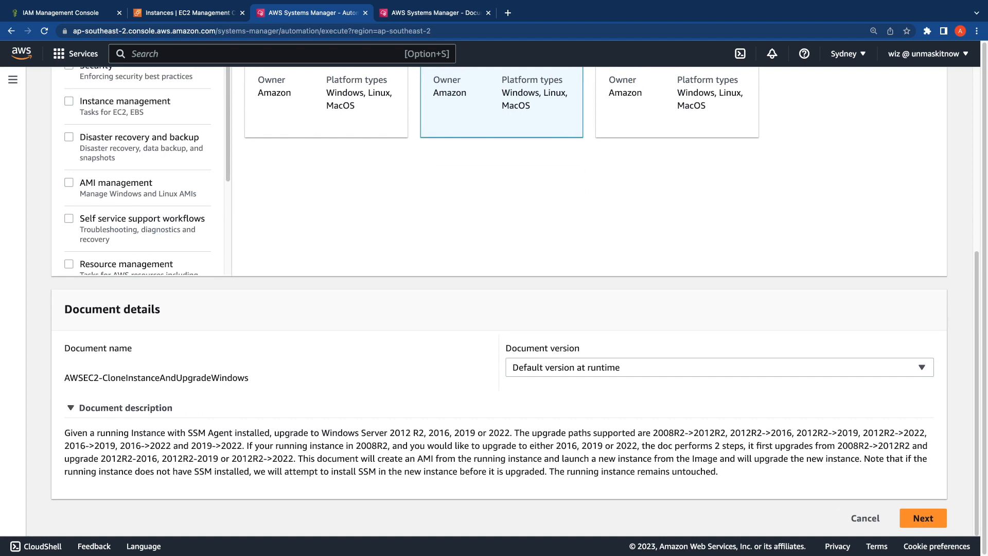
{"action": "left_click", "coordinate": [922, 517]}
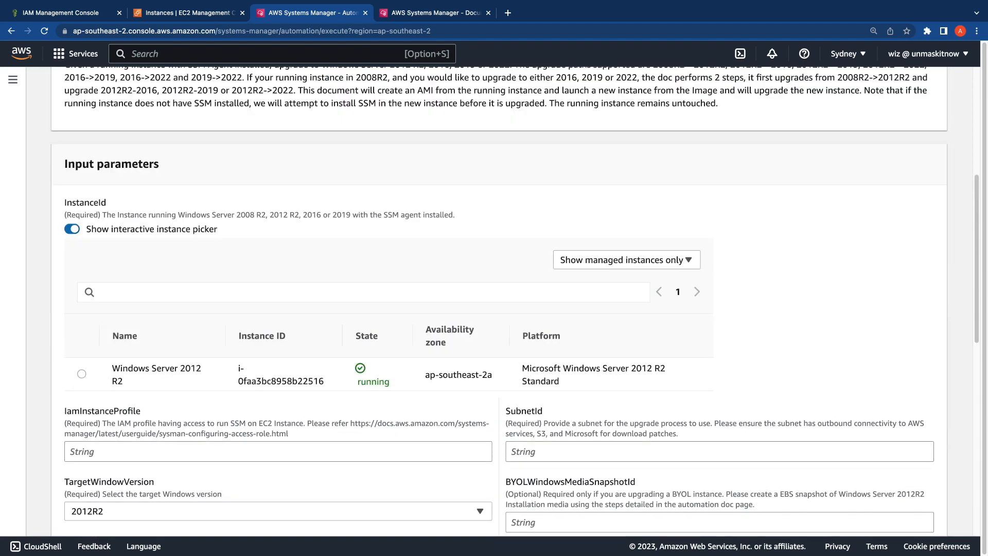
Collapse the document description and select the Windows Server 2012 R2 instance as the InstanceId
{"action": "scroll", "coordinate": [494, 309], "scroll_direction": "up", "scroll_amount": 6}
{"action": "scroll", "coordinate": [494, 309], "scroll_direction": "down", "scroll_amount": 2}
{"action": "scroll", "coordinate": [494, 308], "scroll_direction": "down", "scroll_amount": 5}
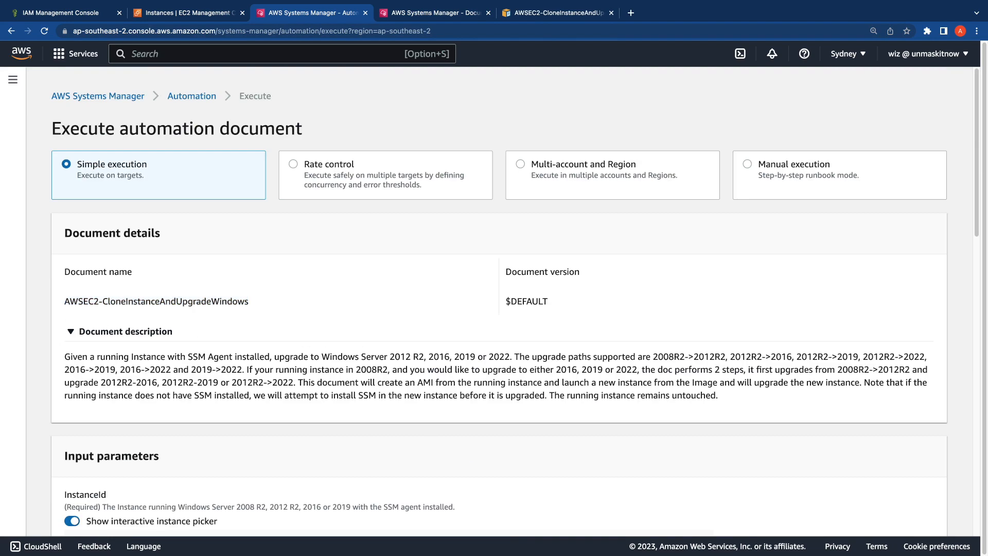
{"action": "left_click", "coordinate": [88, 329]}
{"action": "scroll", "coordinate": [494, 308], "scroll_direction": "down", "scroll_amount": 4}
{"action": "scroll", "coordinate": [493, 309], "scroll_direction": "down", "scroll_amount": 1}
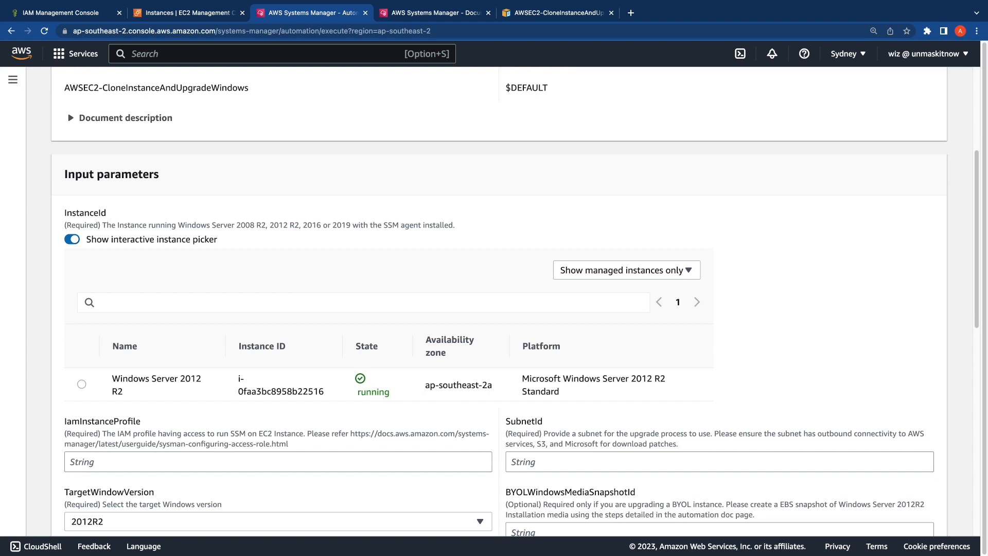
{"action": "left_click", "coordinate": [81, 385]}
{"action": "scroll", "coordinate": [493, 301], "scroll_direction": "down", "scroll_amount": 3}
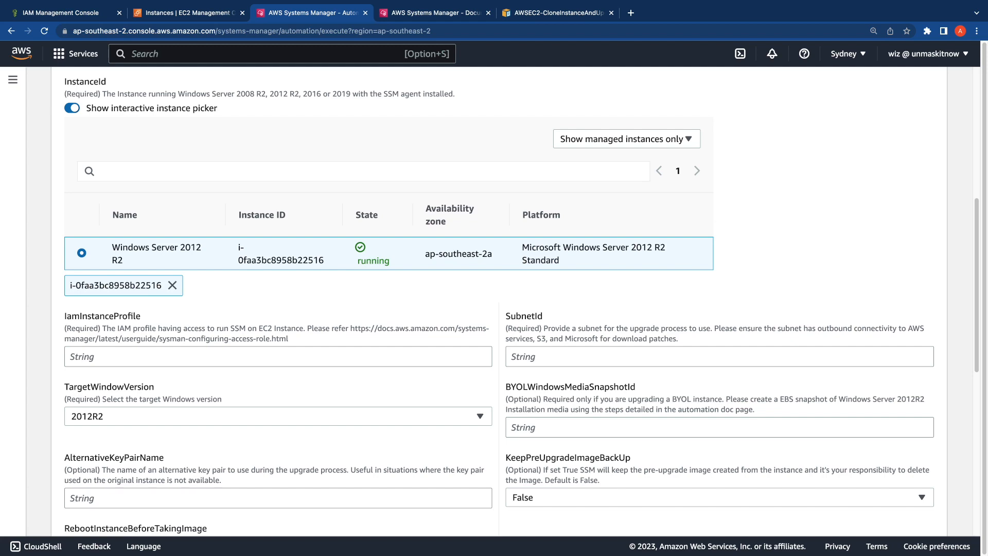
Check which automation input parameters are required and which are optional, including IamInstanceProfile, BYOLWindowsMediaSnapshotId and KeepPreUpgradeImageBackUp
{"action": "scroll", "coordinate": [278, 309], "scroll_direction": "down", "scroll_amount": 2}
{"action": "left_click", "coordinate": [278, 272]}
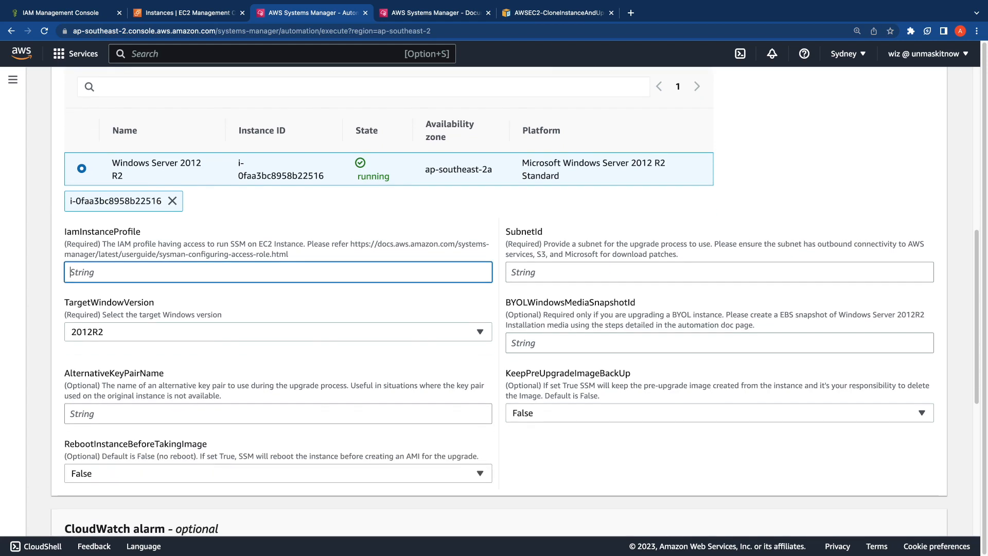
{"action": "double_click", "coordinate": [83, 243]}
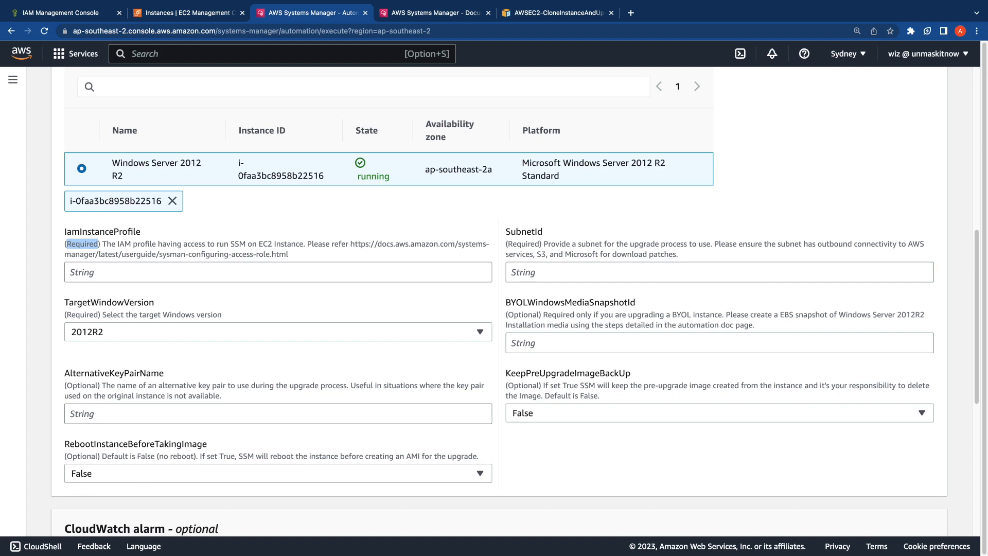
{"action": "double_click", "coordinate": [523, 314]}
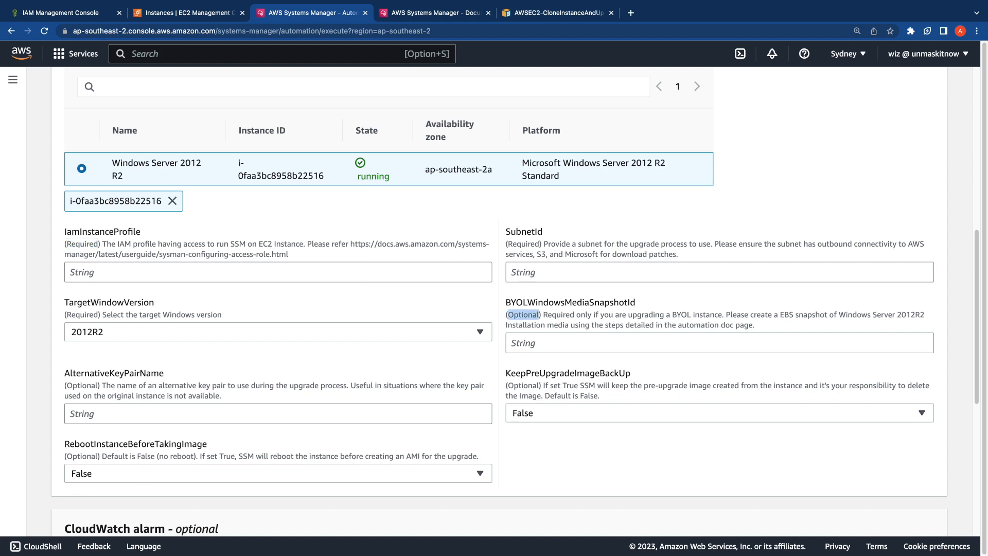
{"action": "double_click", "coordinate": [523, 386]}
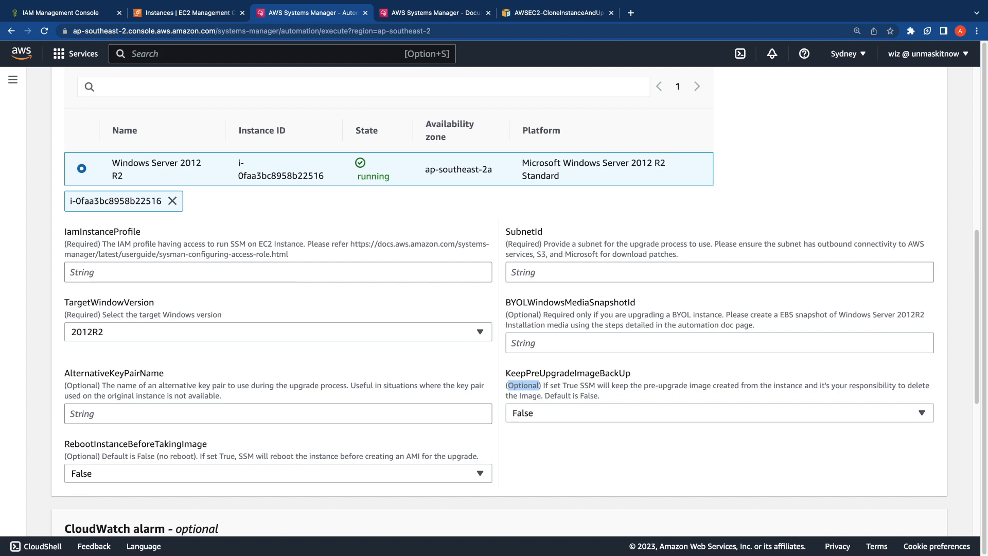
{"action": "left_click", "coordinate": [523, 385]}
{"action": "double_click", "coordinate": [103, 232]}
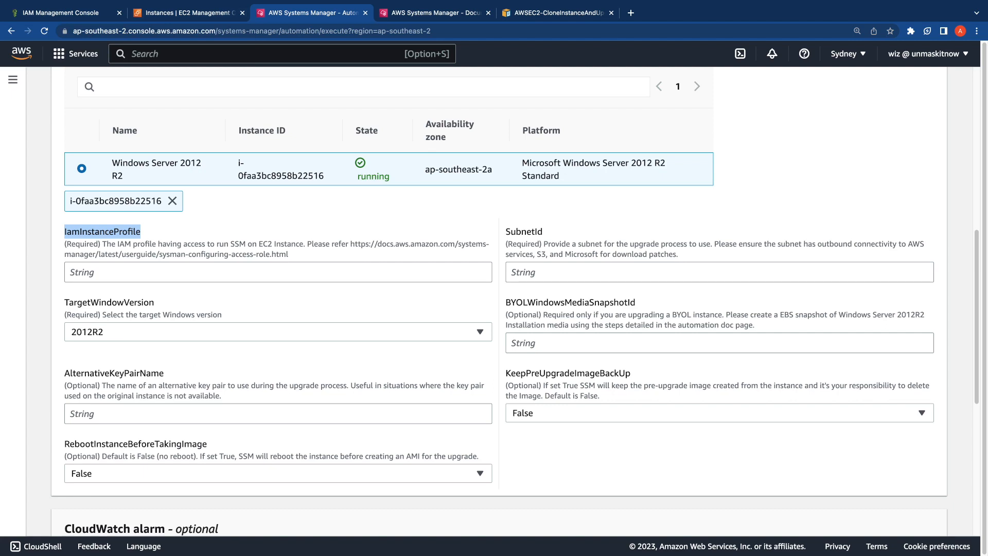
Copy the role name EC2RoleforSSM from the IAM console and enter it as the automation's IamInstanceProfile
{"action": "left_click", "coordinate": [64, 13]}
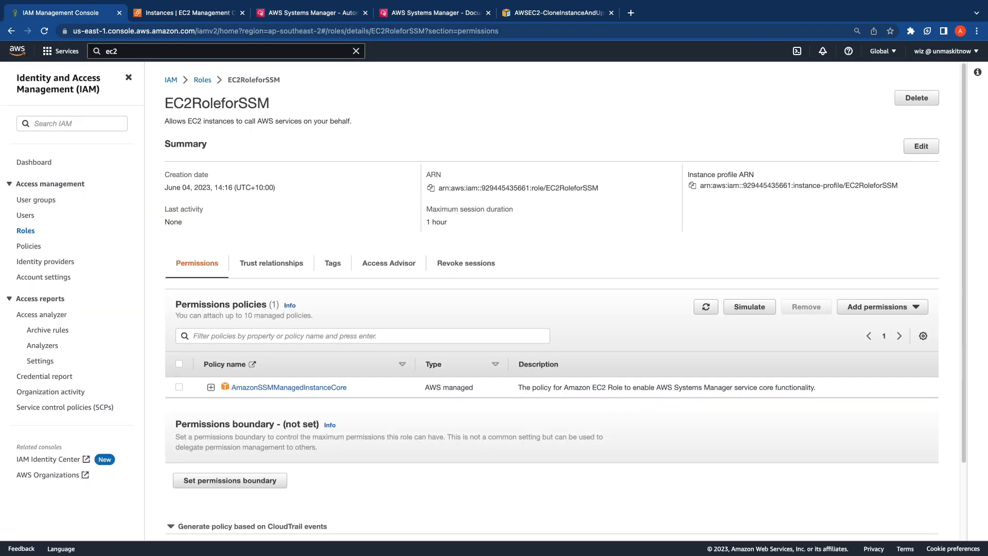
{"action": "double_click", "coordinate": [216, 103]}
{"action": "right_click", "coordinate": [199, 98]}
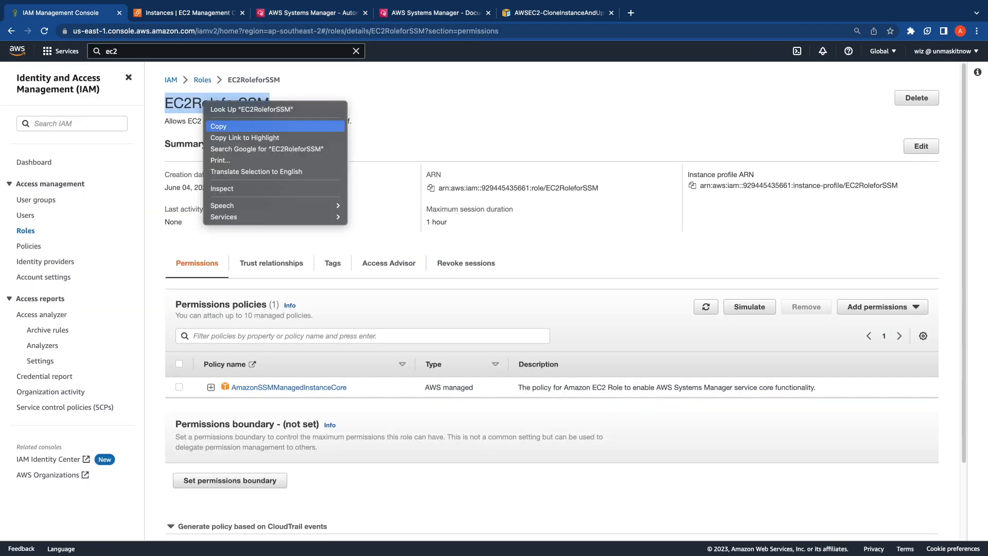
{"action": "left_click", "coordinate": [231, 126]}
{"action": "left_click", "coordinate": [312, 13]}
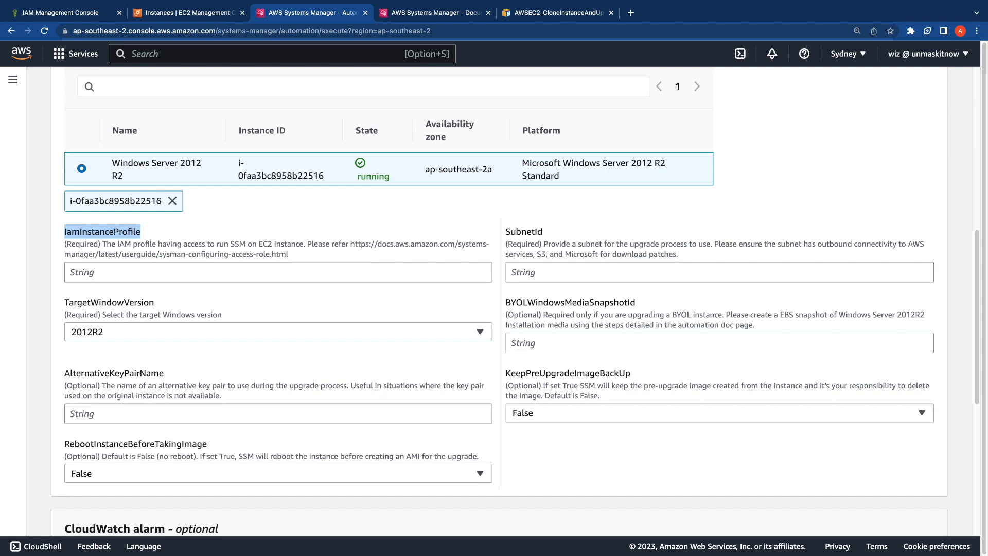
{"action": "left_click", "coordinate": [278, 272]}
{"action": "key", "text": "super+v"}
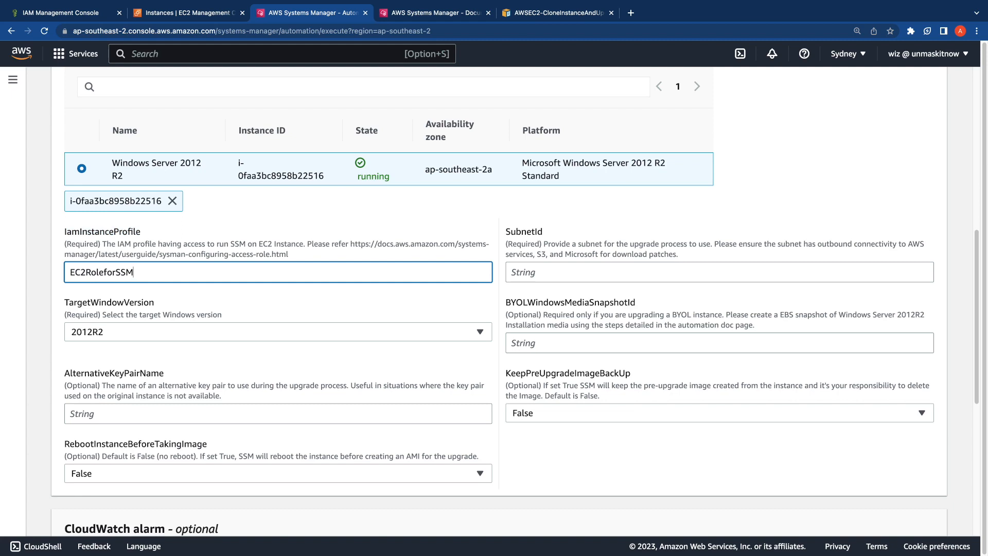
Copy the Windows Server 2012 R2 instance's subnet ID from its networking details and enter subnet-010d612b593a04903 as the SubnetId
{"action": "left_click", "coordinate": [188, 13]}
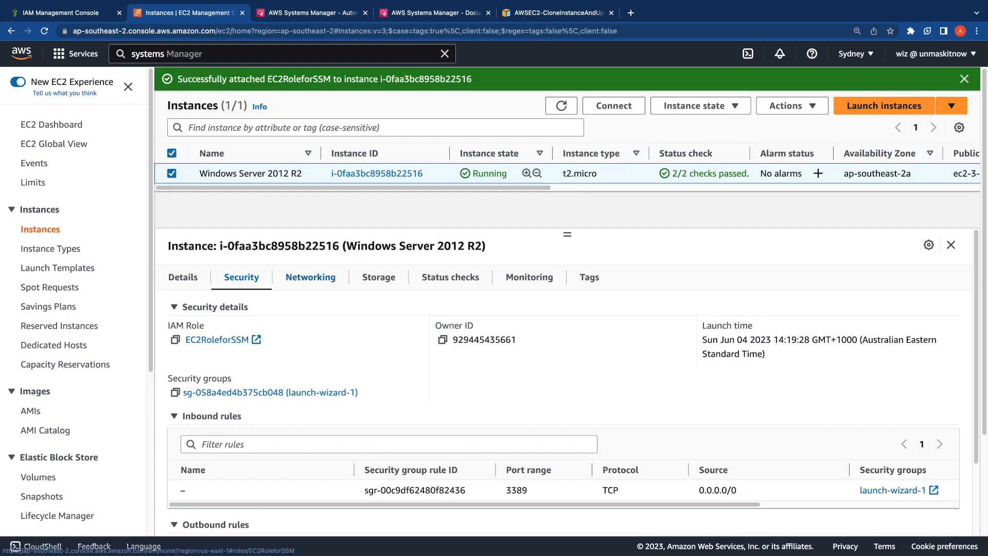
{"action": "left_click", "coordinate": [310, 277]}
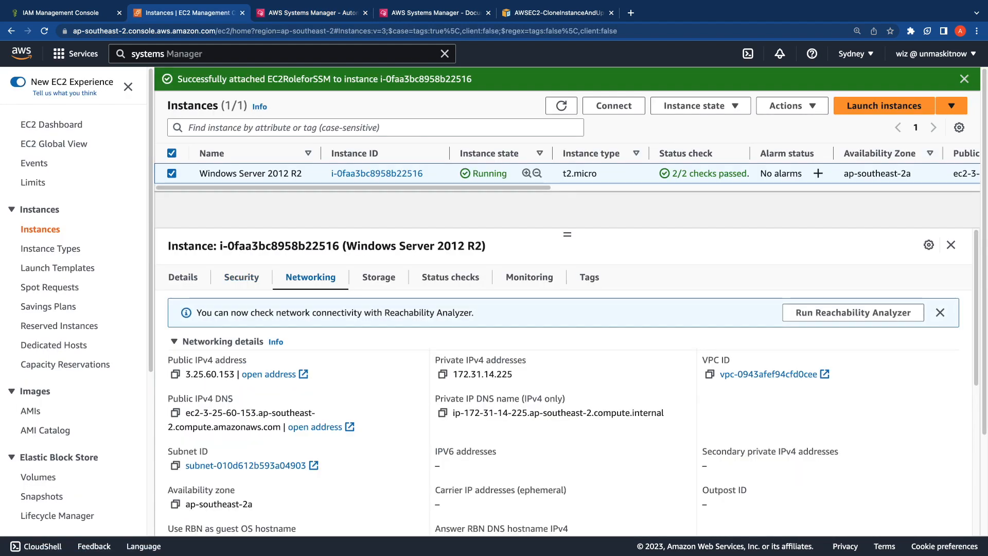
{"action": "left_click", "coordinate": [175, 465]}
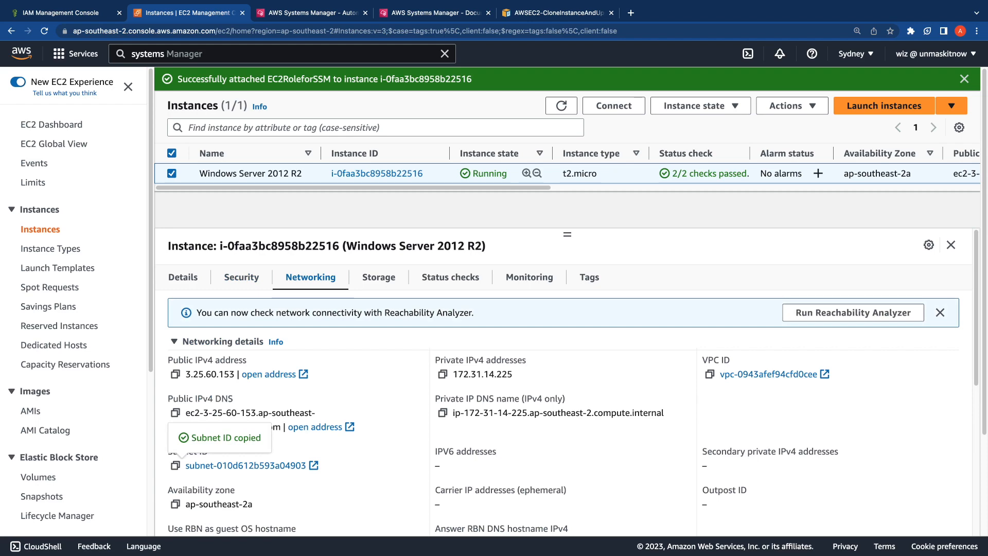
{"action": "left_click", "coordinate": [312, 13]}
{"action": "left_click", "coordinate": [719, 272]}
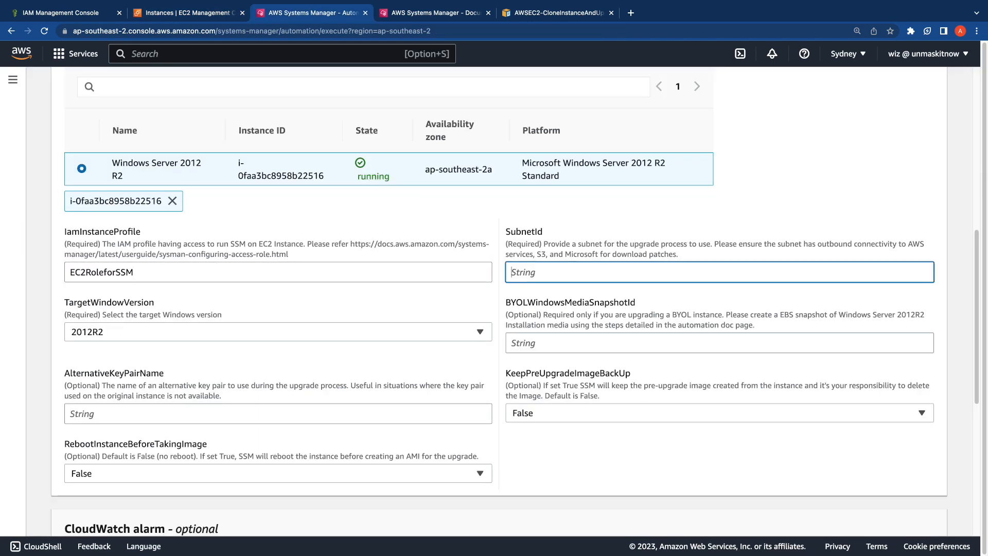
{"action": "key", "text": "super+v"}
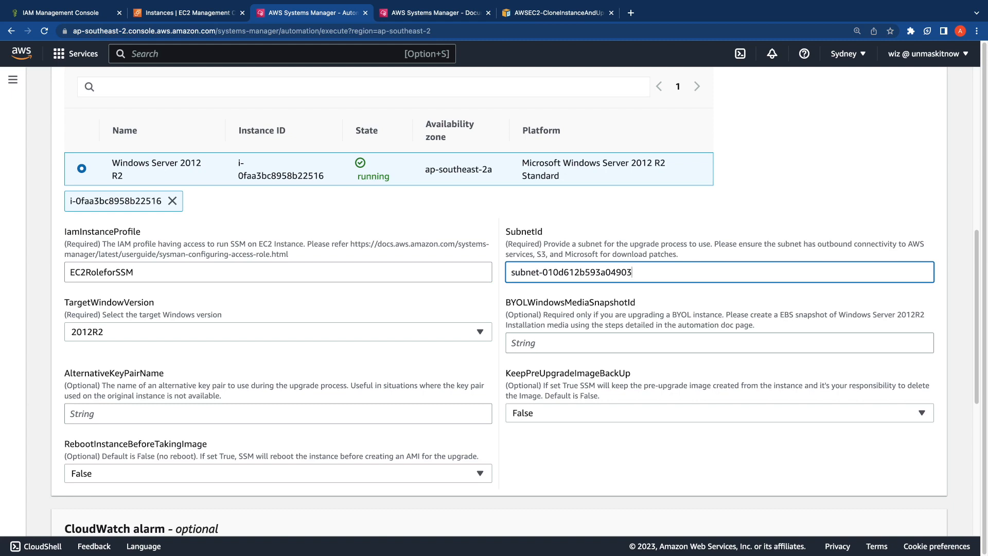
Set TargetWindowVersion to 2016 and review the other target versions offered
{"action": "left_click", "coordinate": [278, 332]}
{"action": "left_click", "coordinate": [267, 369]}
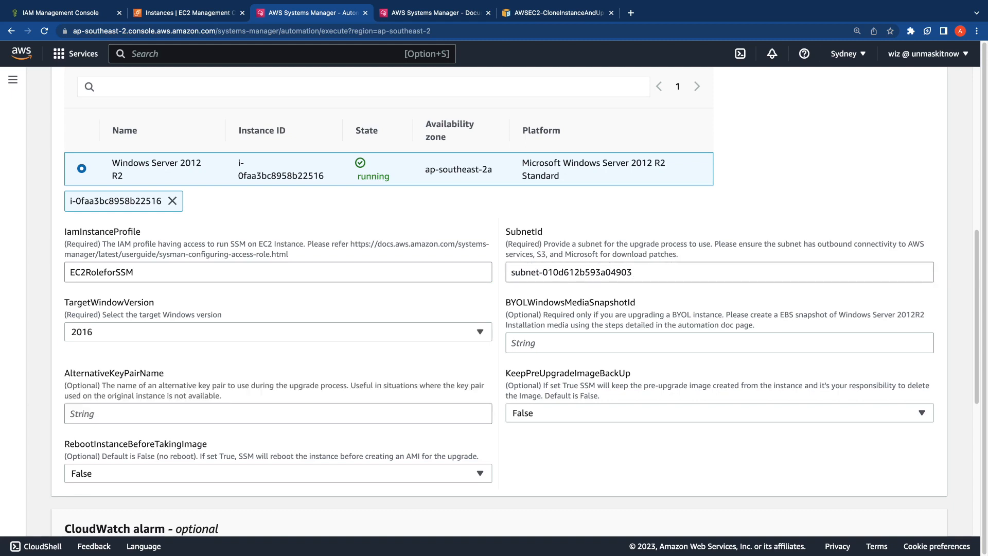
{"action": "left_click", "coordinate": [278, 332]}
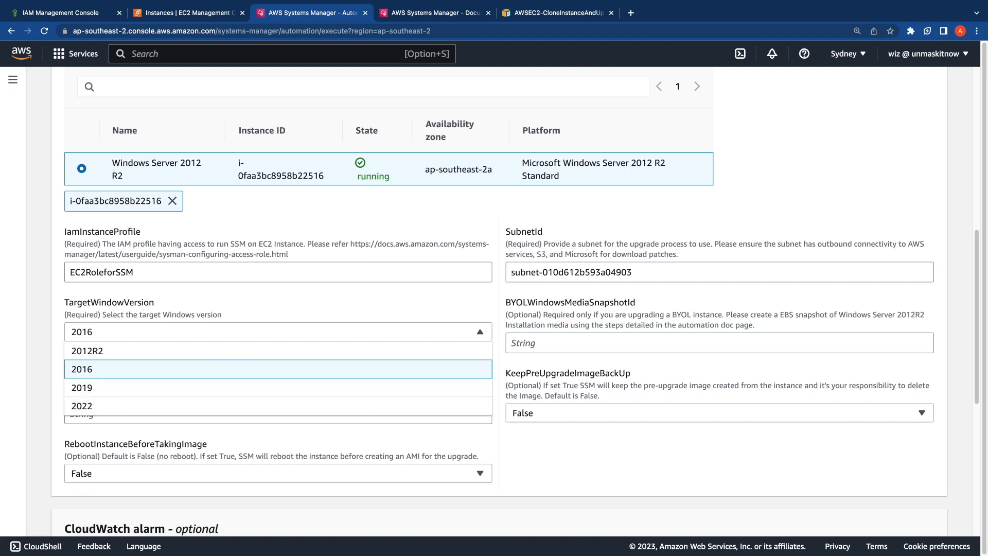
{"action": "key", "text": "Escape"}
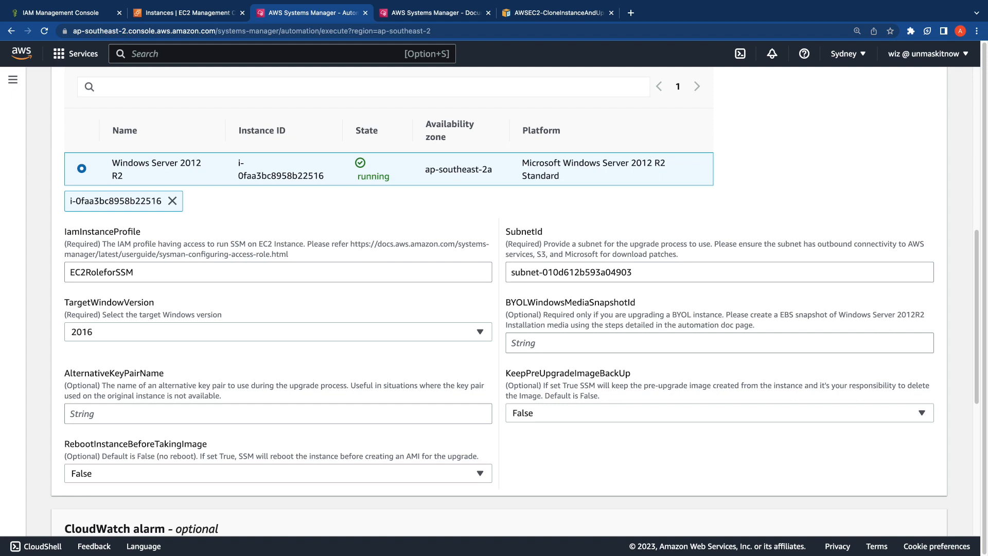
Leave BYOLWindowsMediaSnapshotId and AlternativeKeyPairName empty after reading their descriptions, and set KeepPreUpgradeImageBackUp to True
{"action": "left_click", "coordinate": [719, 342]}
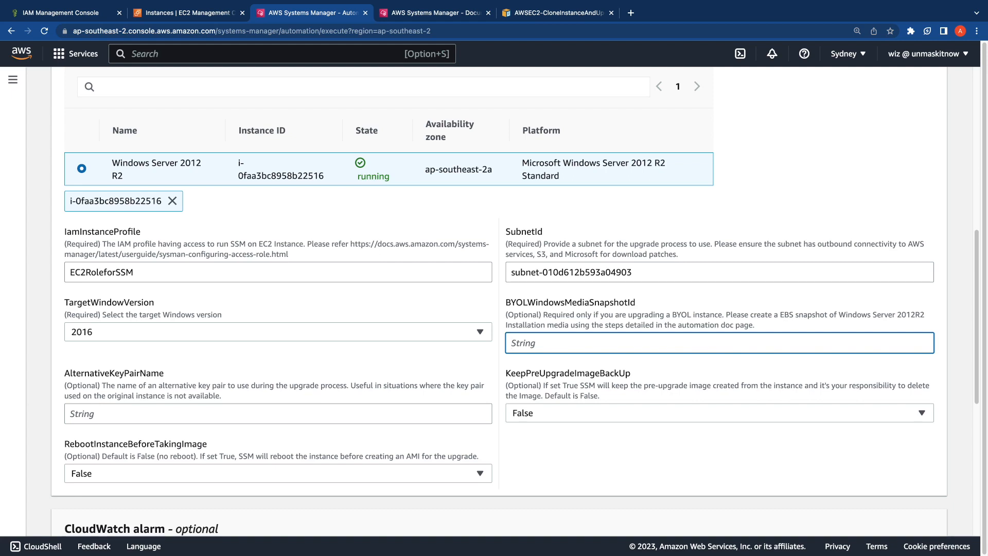
{"action": "triple_click", "coordinate": [579, 325]}
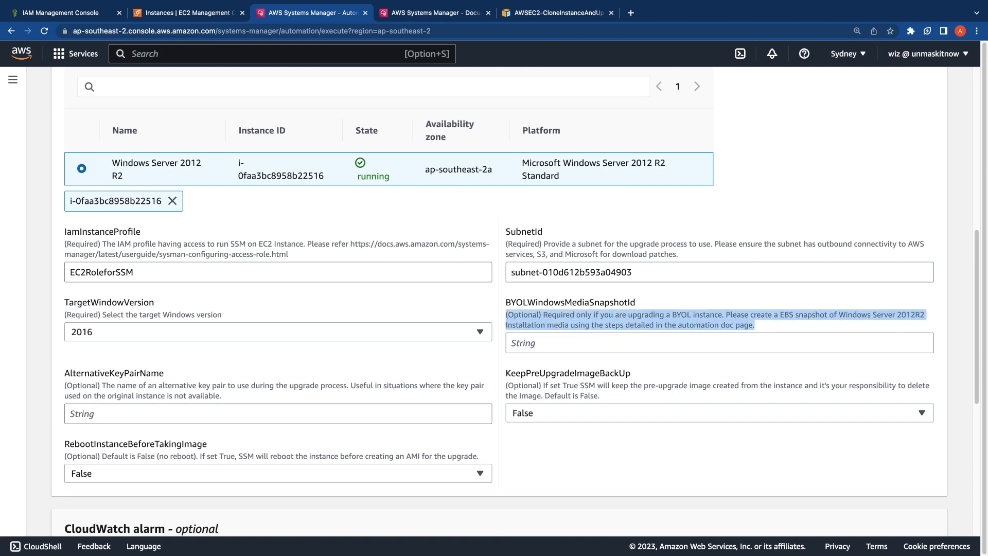
{"action": "triple_click", "coordinate": [153, 385]}
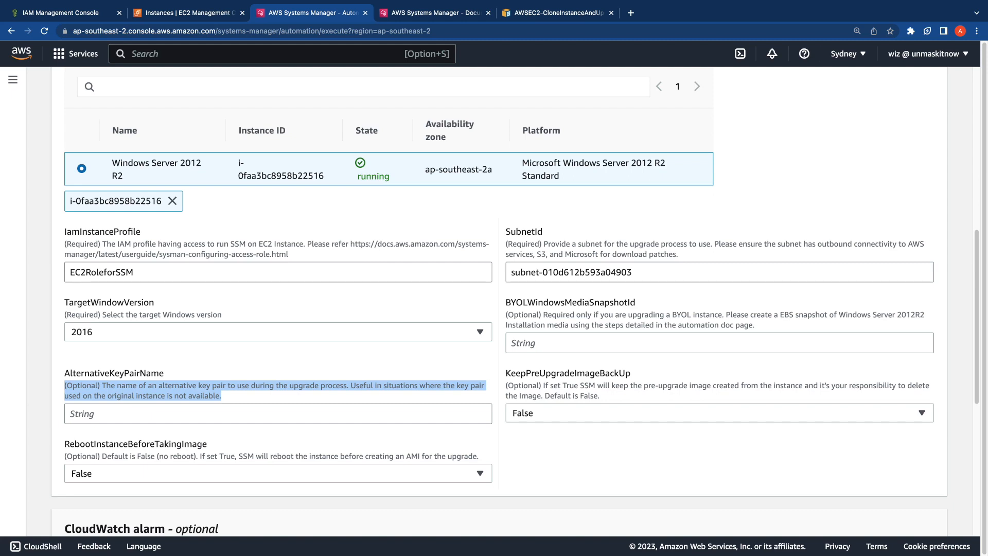
{"action": "left_click", "coordinate": [152, 385]}
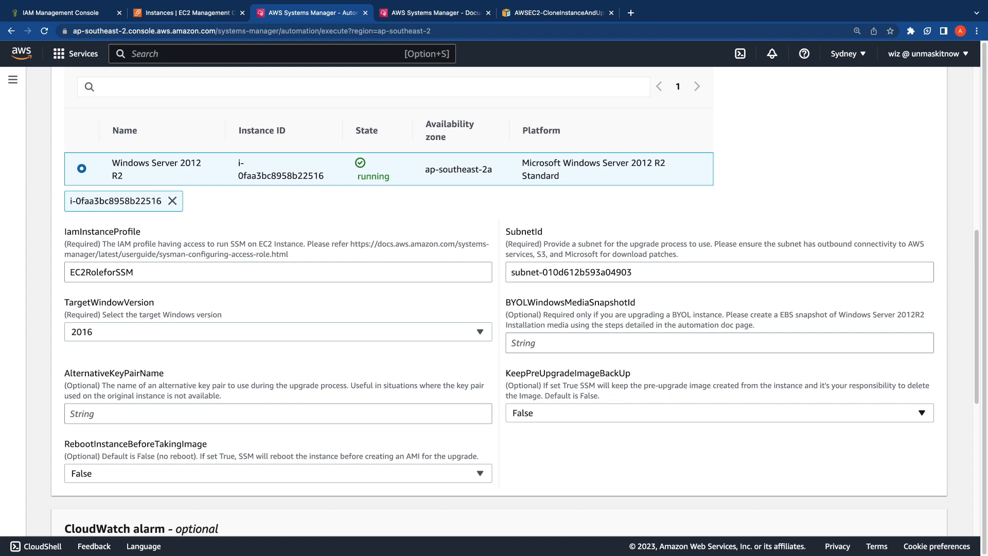
{"action": "left_click", "coordinate": [719, 413]}
{"action": "left_click", "coordinate": [720, 432]}
{"action": "scroll", "coordinate": [498, 301], "scroll_direction": "down", "scroll_amount": 1}
{"action": "scroll", "coordinate": [499, 301], "scroll_direction": "up", "scroll_amount": 1}
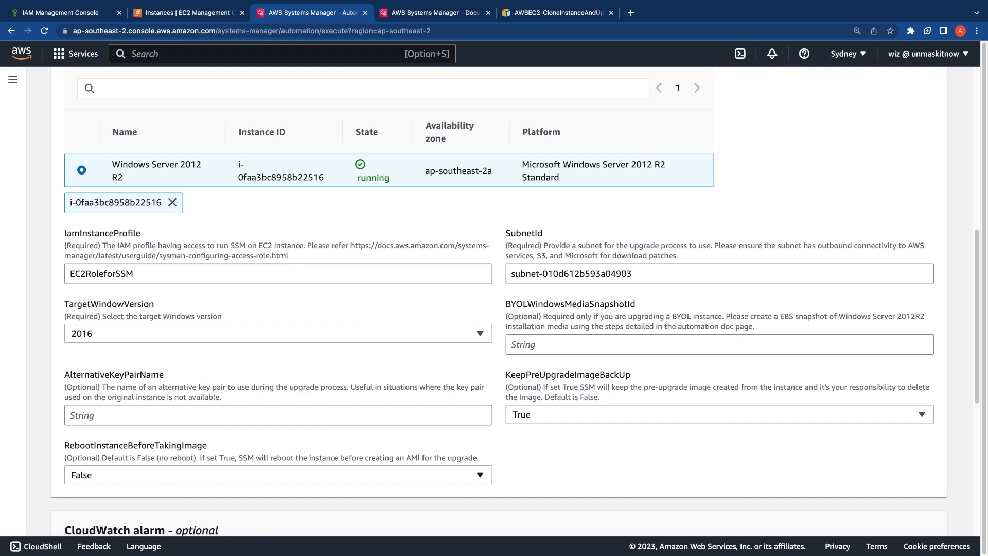
Keep RebootInstanceBeforeTakingImage at False, leave the CloudWatch alarm and tags unset, and execute the automation
{"action": "left_click", "coordinate": [277, 475]}
{"action": "left_click", "coordinate": [278, 475]}
{"action": "scroll", "coordinate": [499, 304], "scroll_direction": "down", "scroll_amount": 7}
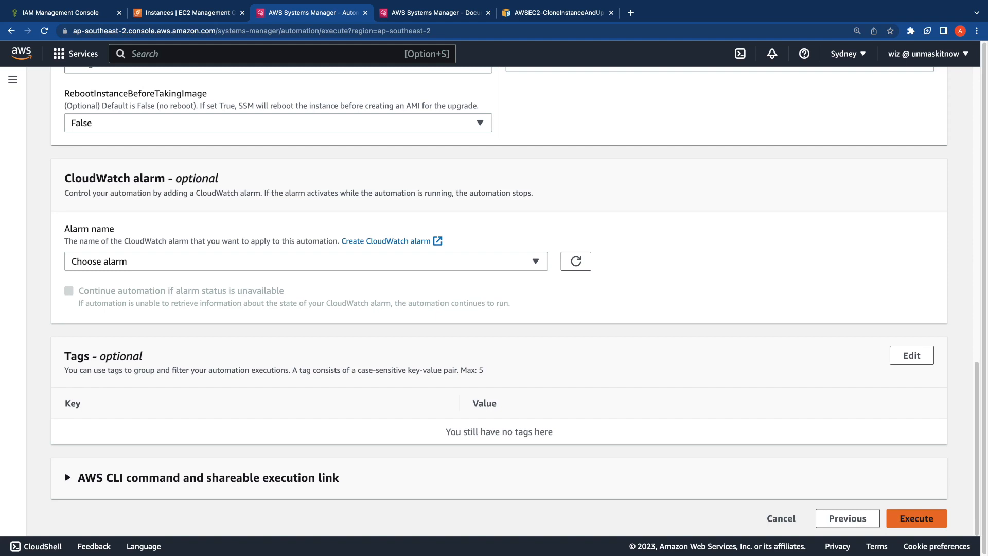
{"action": "left_click", "coordinate": [916, 518]}
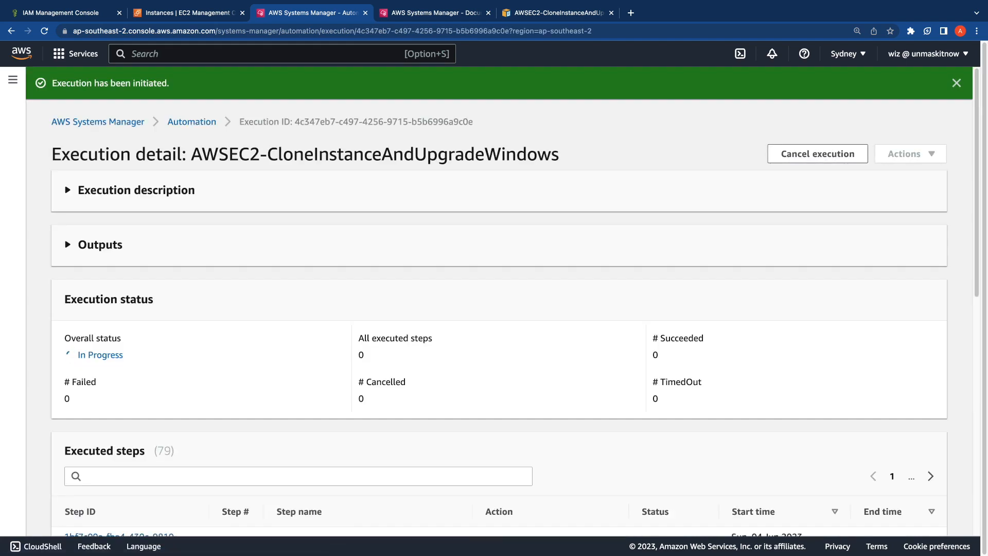
Page through the automation's executed steps and examine the action and status of step 7, runUpgradeFrom2012R2Or2016
{"action": "scroll", "coordinate": [493, 302], "scroll_direction": "down", "scroll_amount": 2}
{"action": "scroll", "coordinate": [493, 302], "scroll_direction": "down", "scroll_amount": 1}
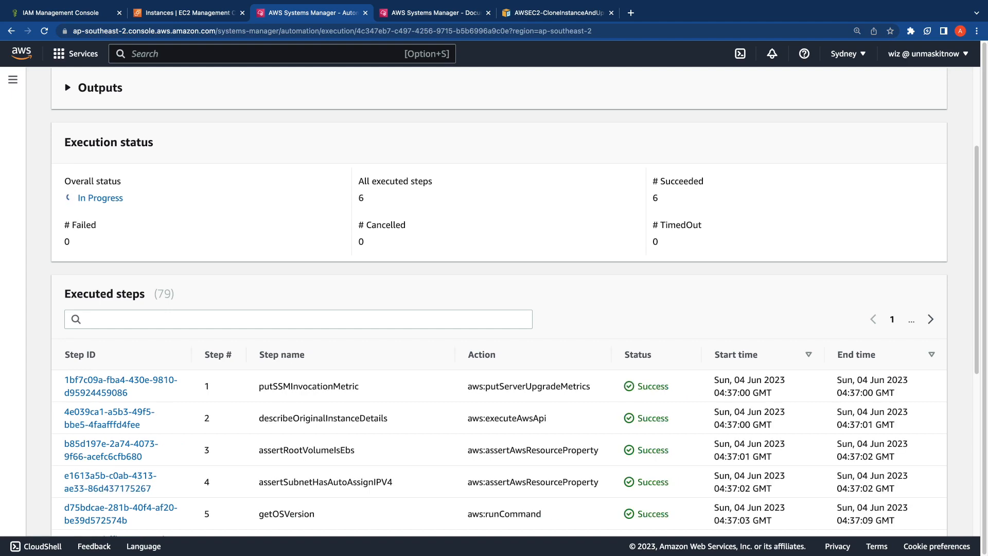
{"action": "scroll", "coordinate": [499, 301], "scroll_direction": "down", "scroll_amount": 5}
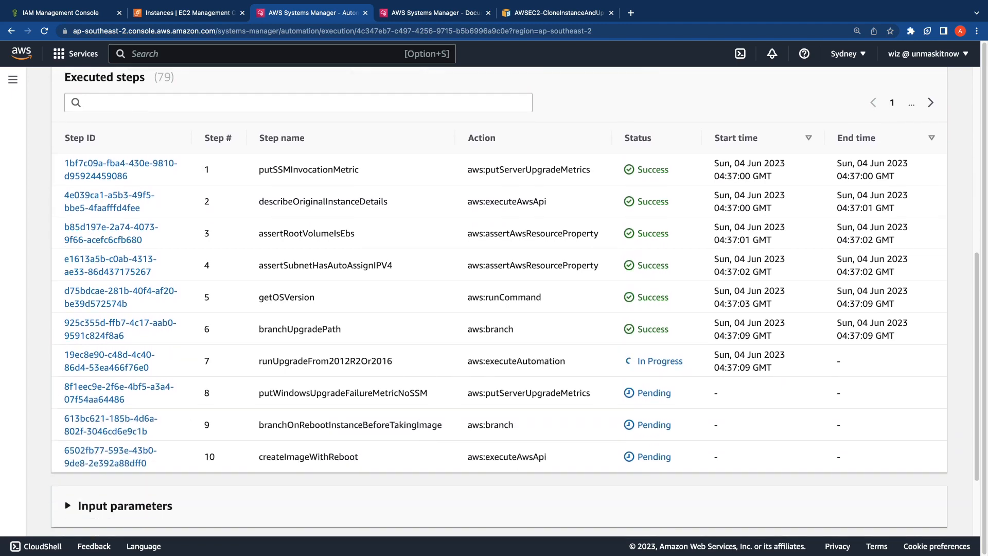
{"action": "left_click", "coordinate": [930, 103]}
{"action": "left_click", "coordinate": [930, 102]}
{"action": "left_click", "coordinate": [930, 102]}
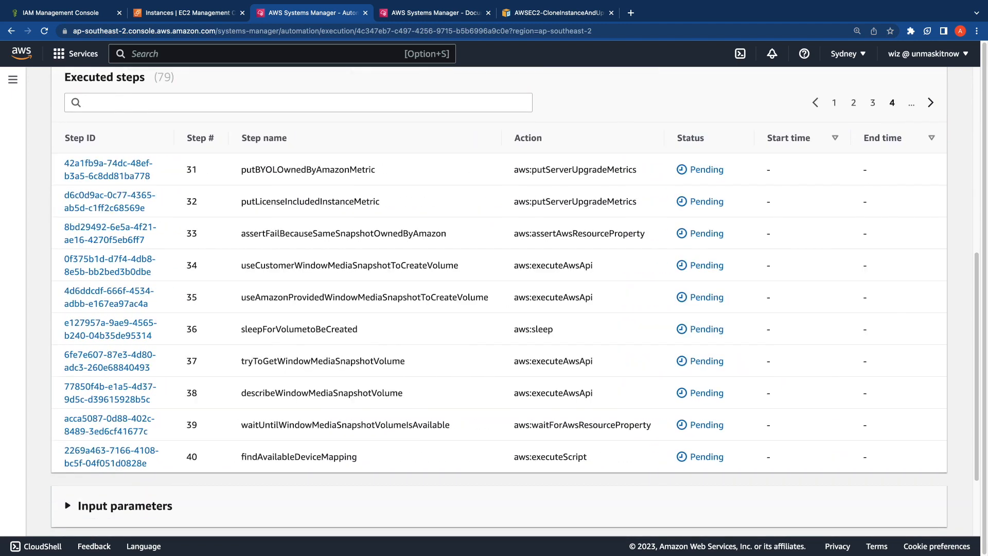
{"action": "left_click", "coordinate": [930, 102]}
{"action": "left_click", "coordinate": [814, 102]}
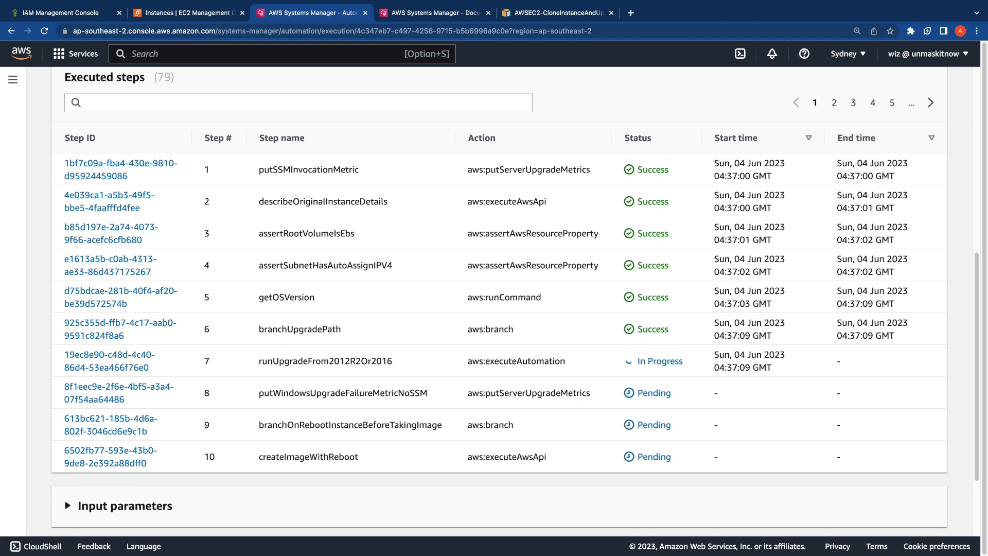
{"action": "double_click", "coordinate": [515, 361]}
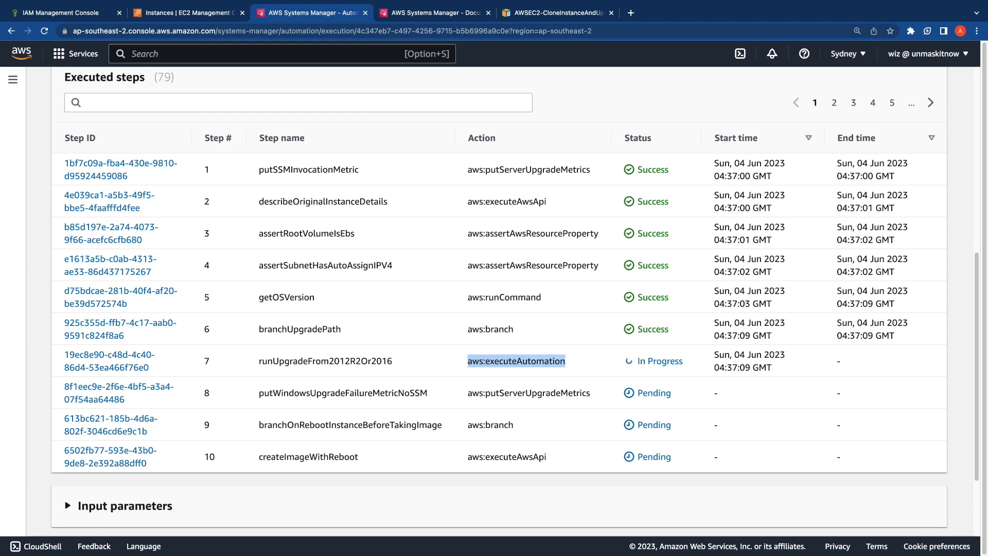
Compare the parent and child executions in the Automation executions list and reopen the AWSEC2-CloneInstanceAndUpgradeWindows execution's step list
{"action": "scroll", "coordinate": [494, 308], "scroll_direction": "up", "scroll_amount": 7}
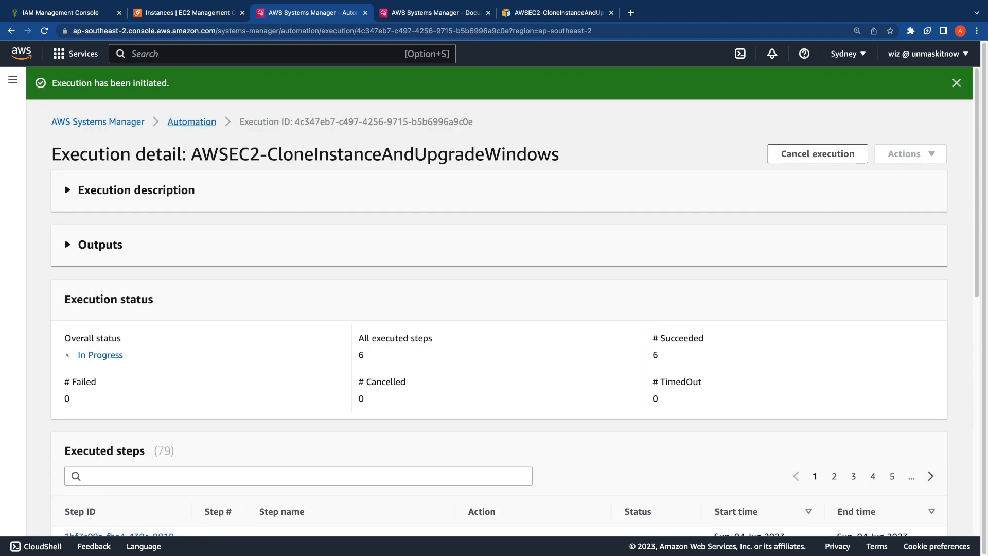
{"action": "left_click", "coordinate": [192, 122]}
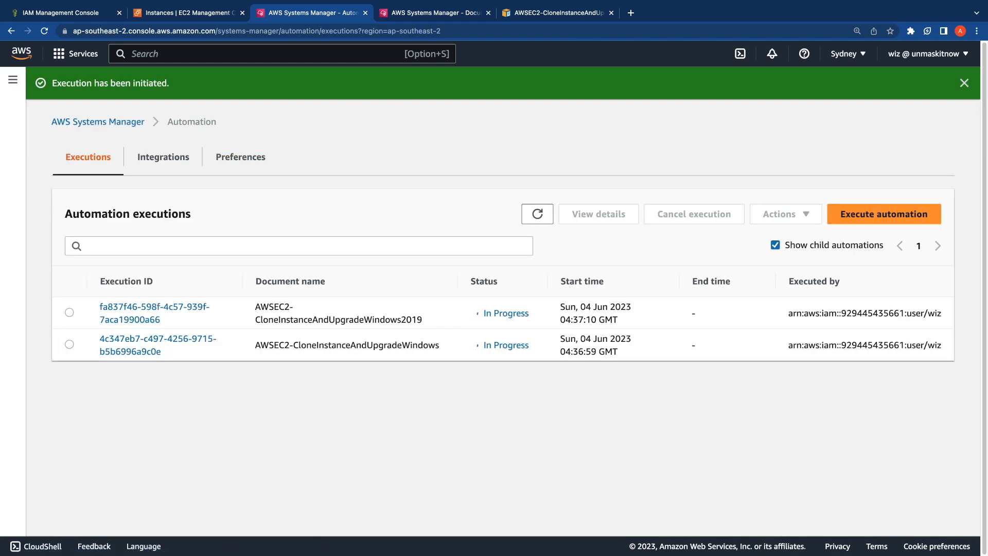
{"action": "triple_click", "coordinate": [273, 345]}
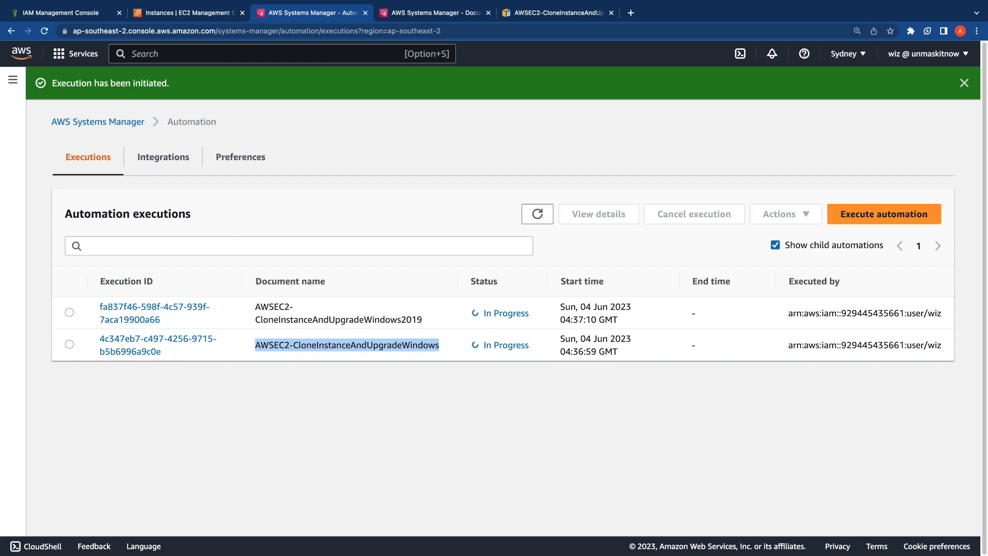
{"action": "triple_click", "coordinate": [338, 320]}
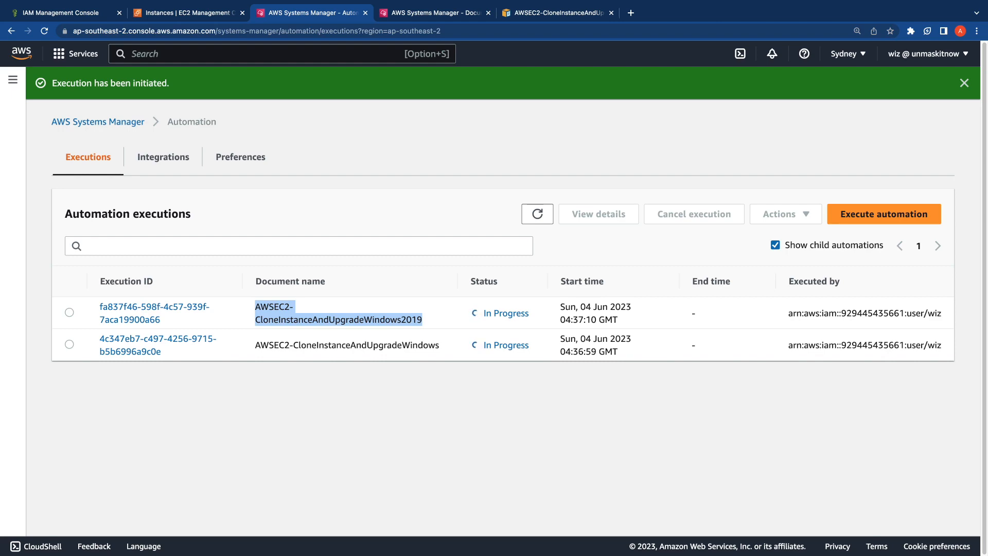
{"action": "left_click", "coordinate": [158, 340]}
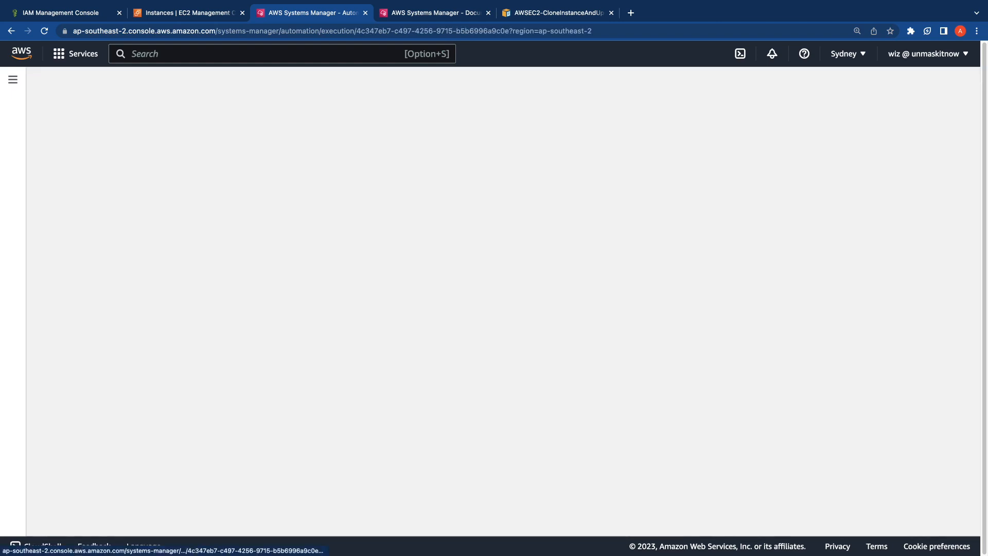
{"action": "scroll", "coordinate": [499, 303], "scroll_direction": "down", "scroll_amount": 7}
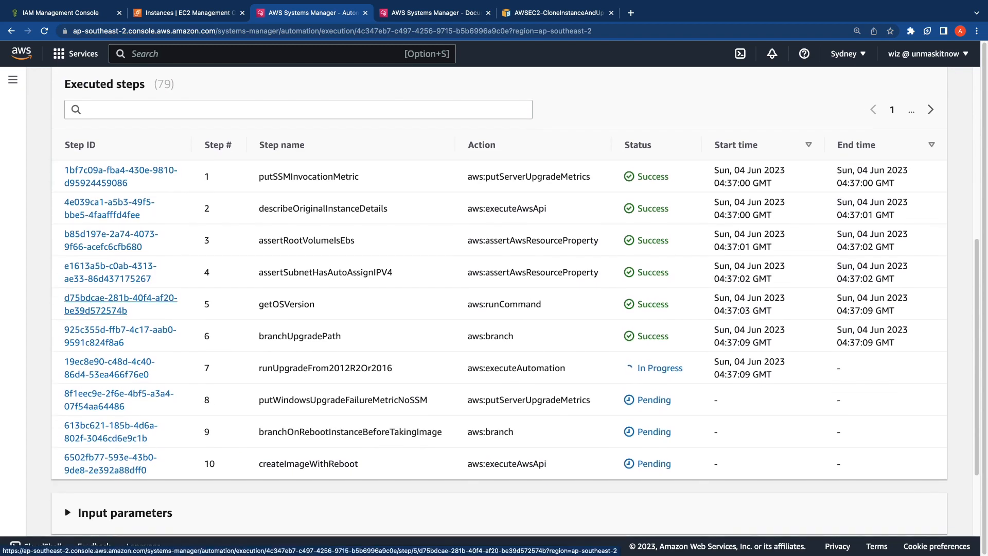
Examine the output of step 5, getOSVersion, and return to the automation execution's step list
{"action": "left_click_drag", "start_coordinate": [541, 304], "coordinate": [467, 303]}
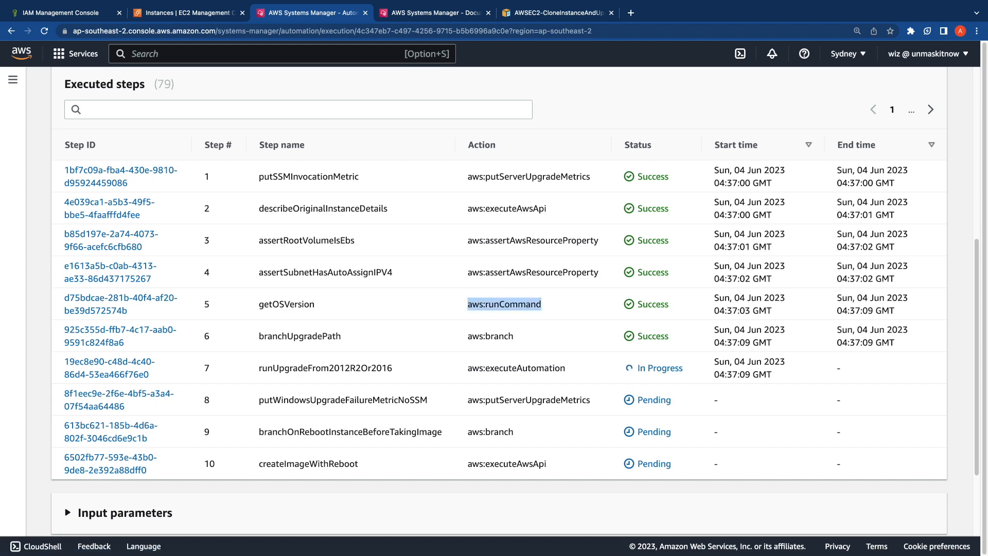
{"action": "left_click", "coordinate": [121, 303]}
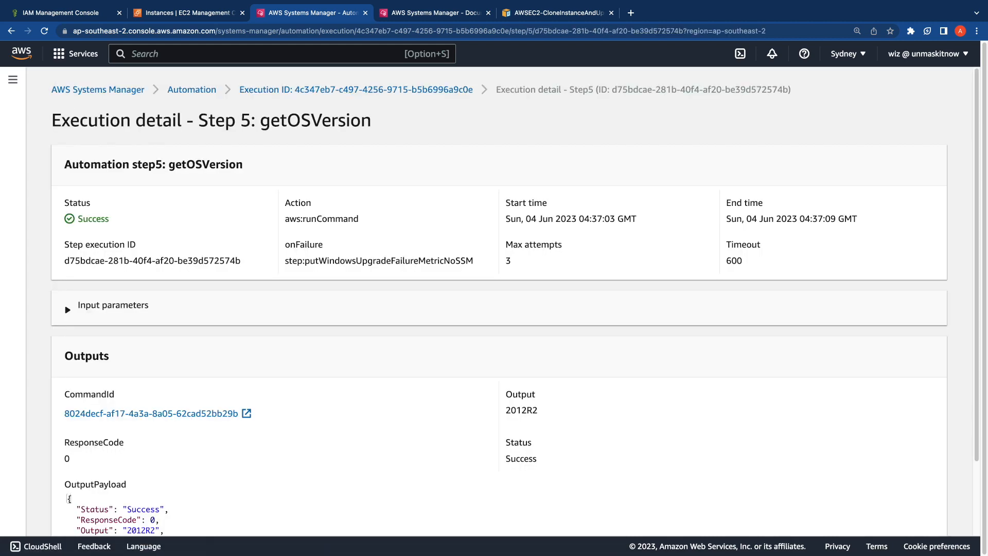
{"action": "scroll", "coordinate": [494, 303], "scroll_direction": "down", "scroll_amount": 3}
{"action": "double_click", "coordinate": [154, 441]}
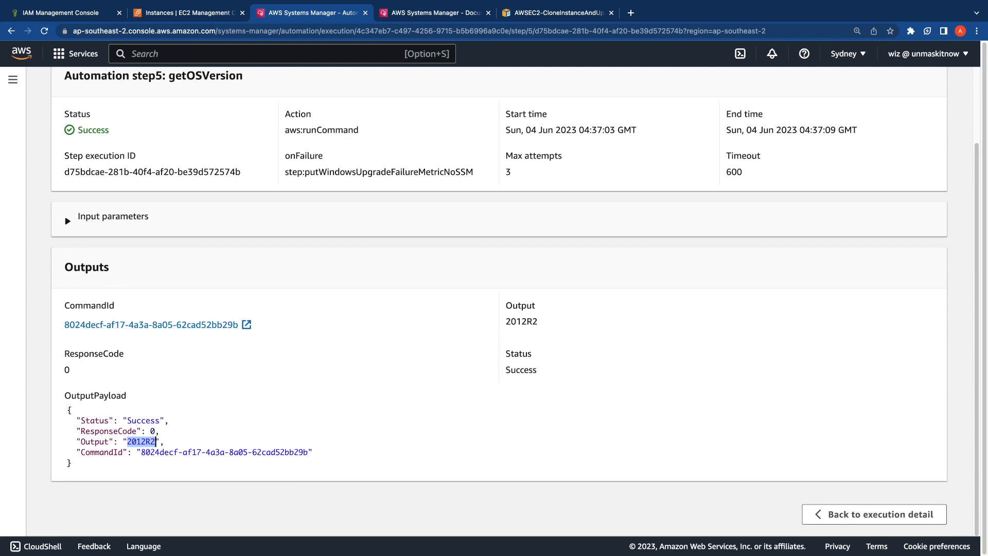
{"action": "scroll", "coordinate": [156, 441], "scroll_direction": "up", "scroll_amount": 3}
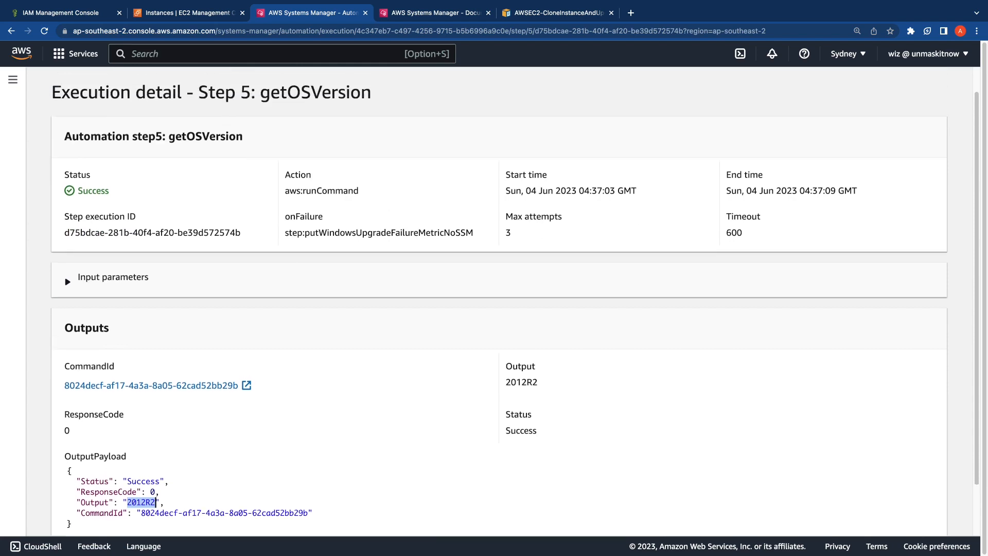
{"action": "left_click", "coordinate": [356, 90]}
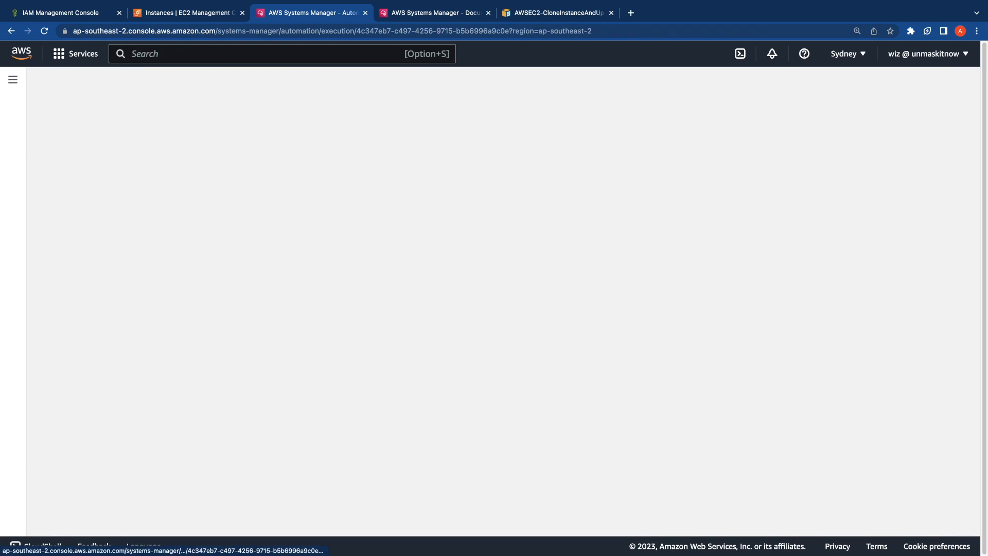
{"action": "scroll", "coordinate": [494, 302], "scroll_direction": "down", "scroll_amount": 7}
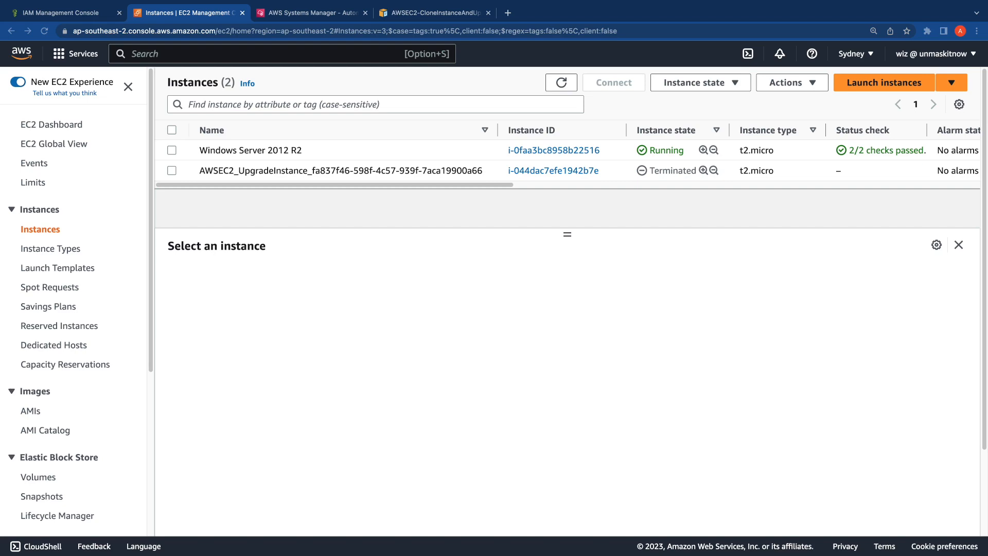
Review the Automation executions list, checking the parent upgrade document's status and the child automations for Windows 2019 upgrade, AWS drivers and license activation
{"action": "key", "text": "ctrl+Tab"}
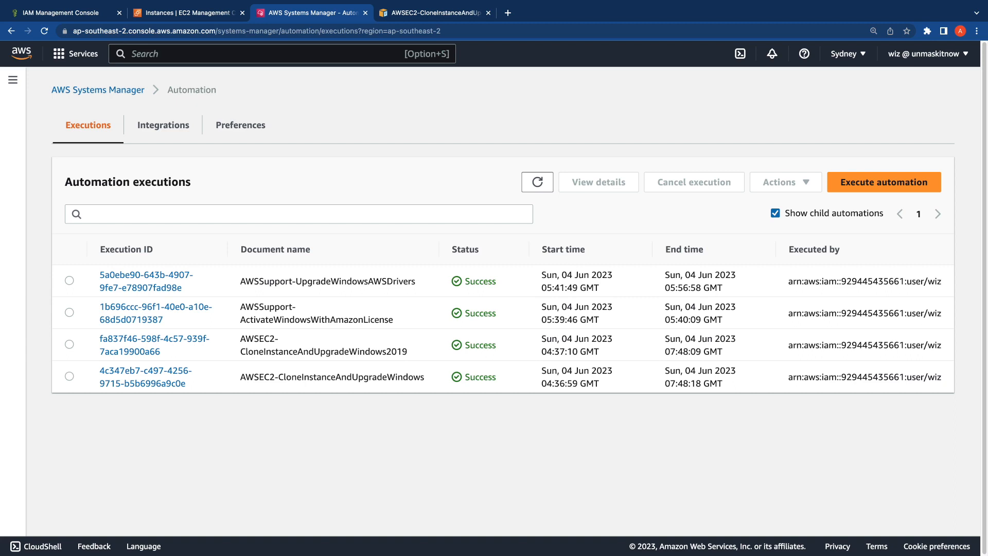
{"action": "triple_click", "coordinate": [331, 377]}
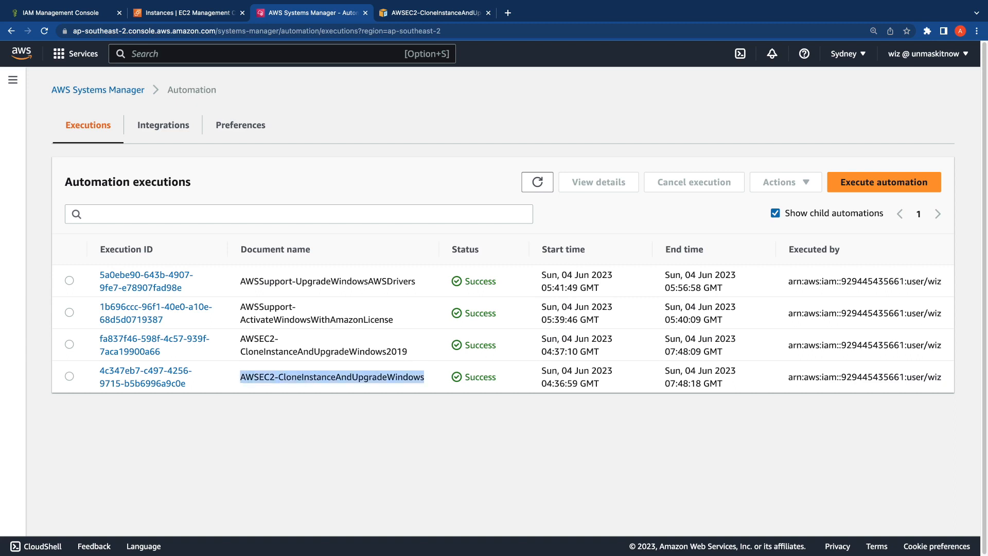
{"action": "double_click", "coordinate": [480, 377]}
{"action": "left_click", "coordinate": [480, 378]}
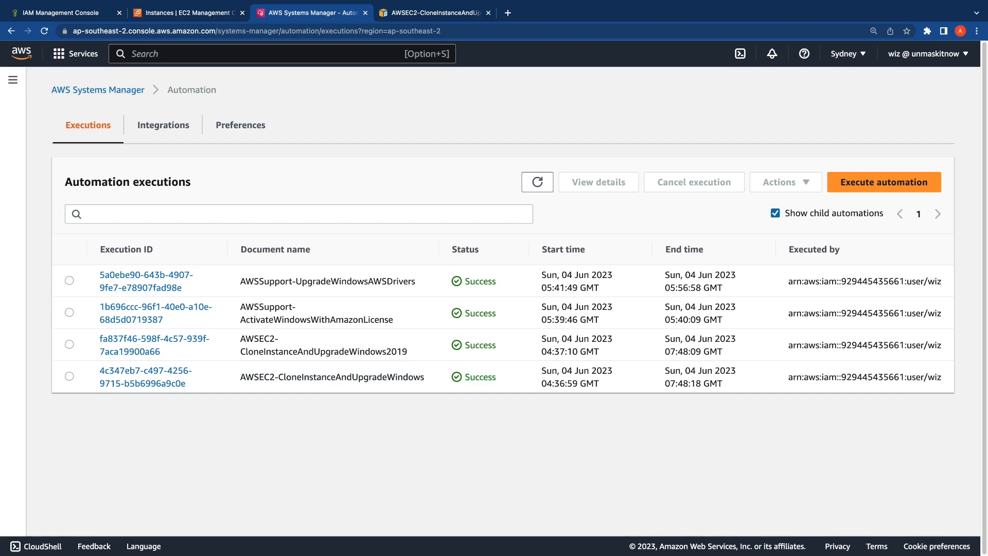
{"action": "triple_click", "coordinate": [350, 377]}
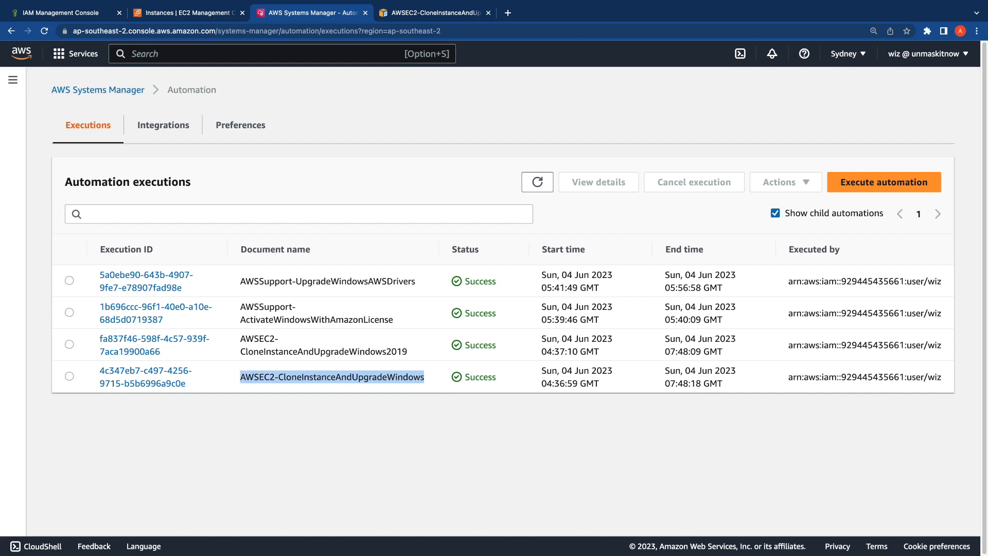
{"action": "double_click", "coordinate": [349, 351]}
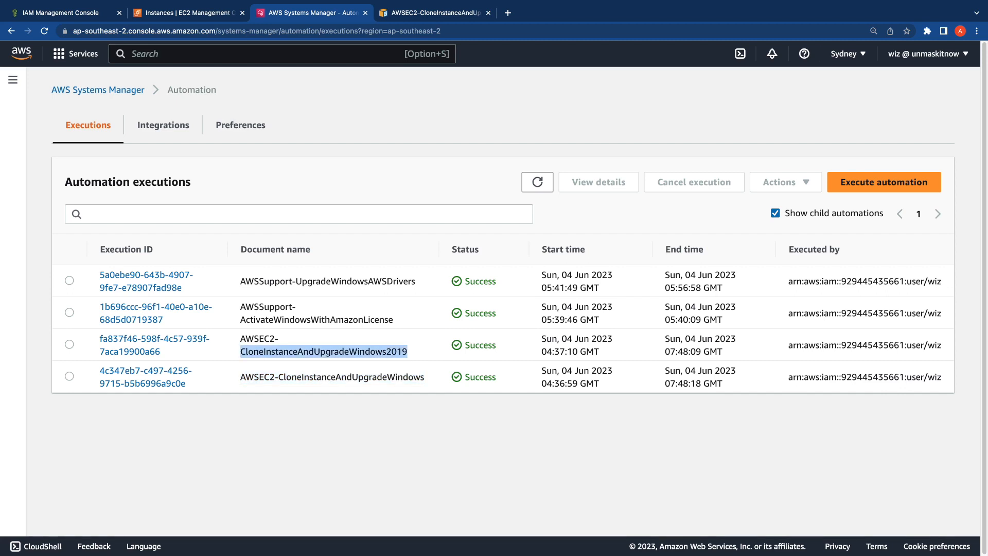
{"action": "triple_click", "coordinate": [266, 281]}
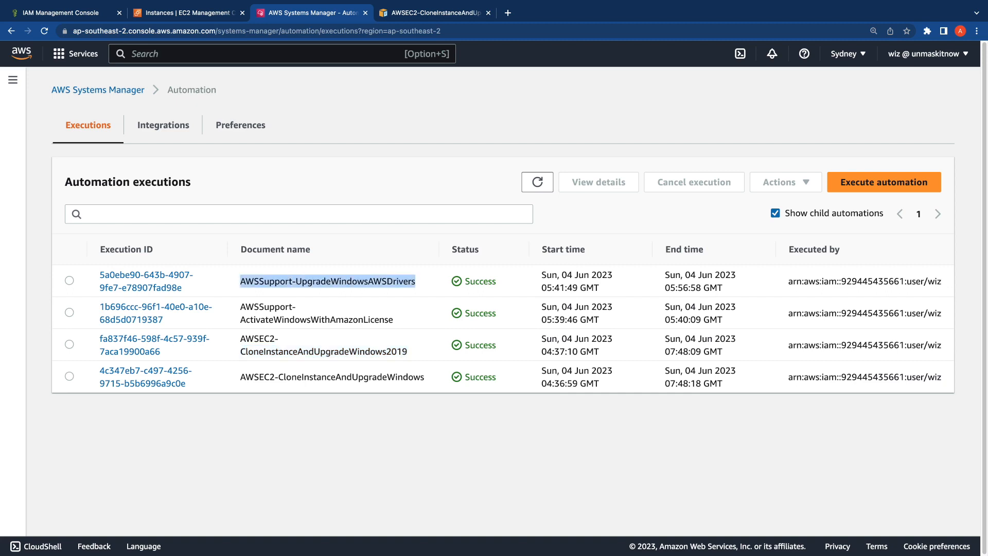
{"action": "triple_click", "coordinate": [316, 319]}
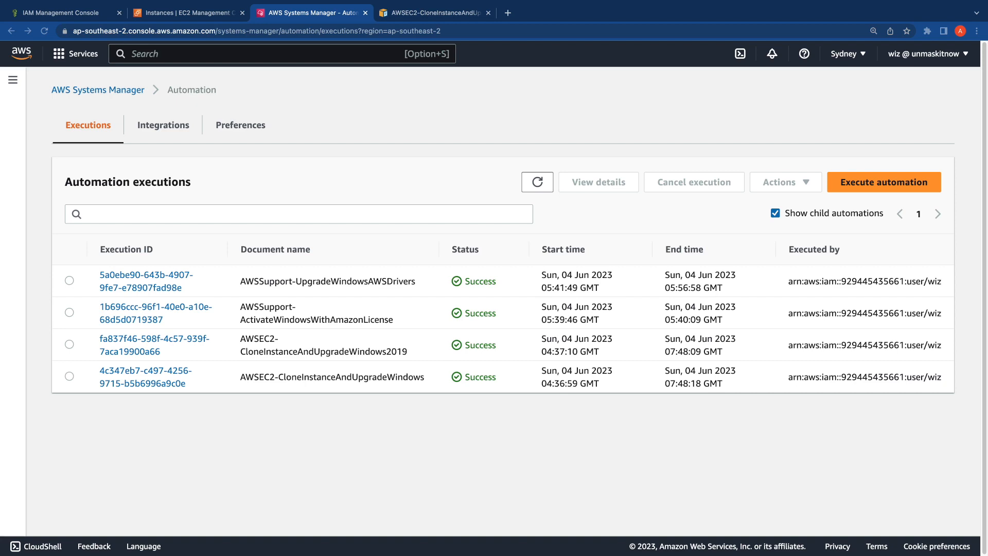
Open the account's AMI list in EC2, widen the AMI name column, and inspect the original-instance image and the pre-upgrade backup image
{"action": "left_click", "coordinate": [188, 12]}
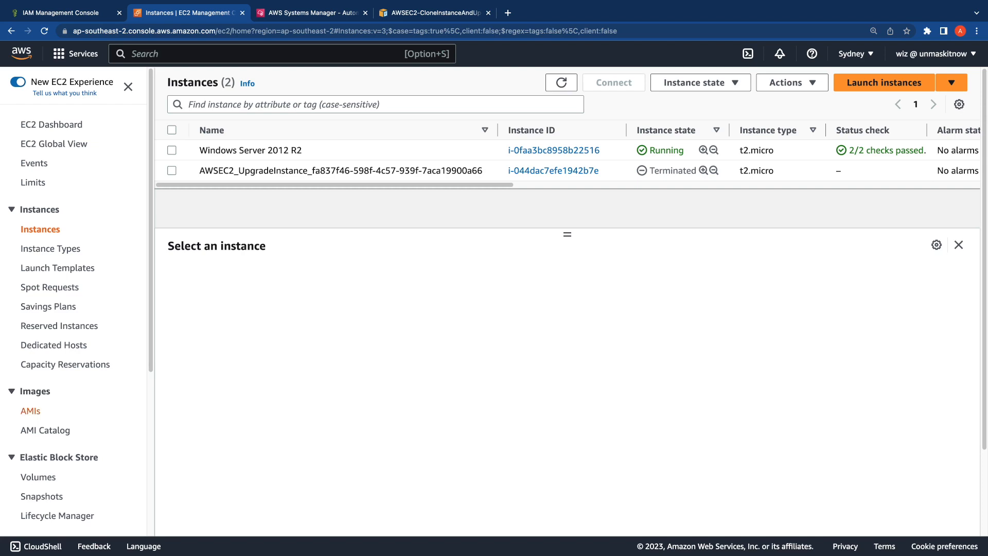
{"action": "left_click", "coordinate": [31, 410]}
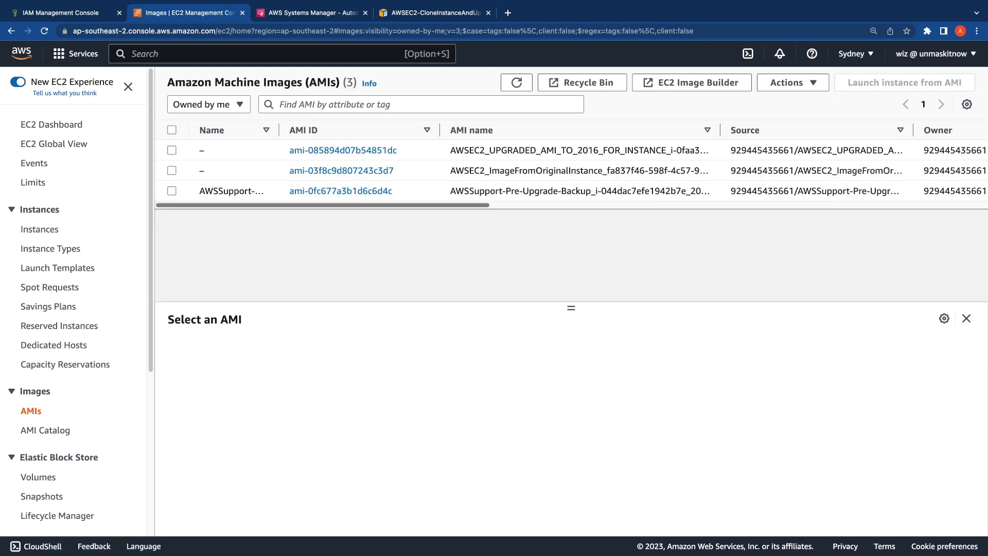
{"action": "left_click_drag", "start_coordinate": [719, 130], "coordinate": [829, 129]}
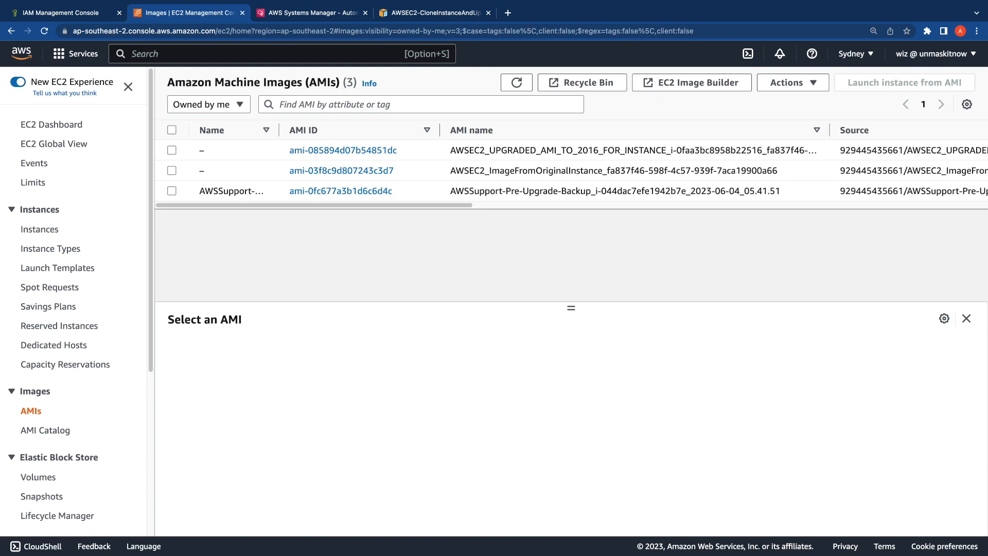
{"action": "left_click", "coordinate": [614, 170]}
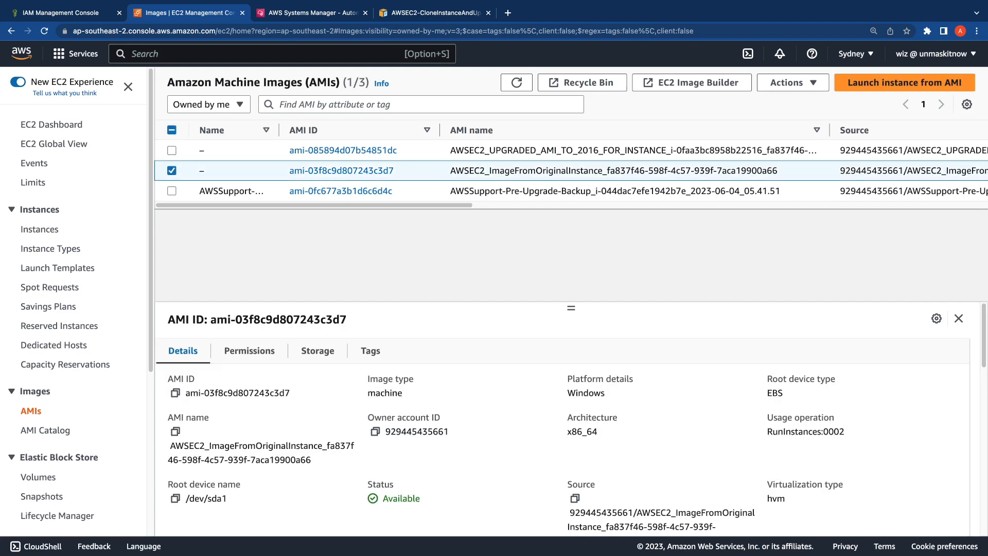
{"action": "left_click", "coordinate": [613, 191]}
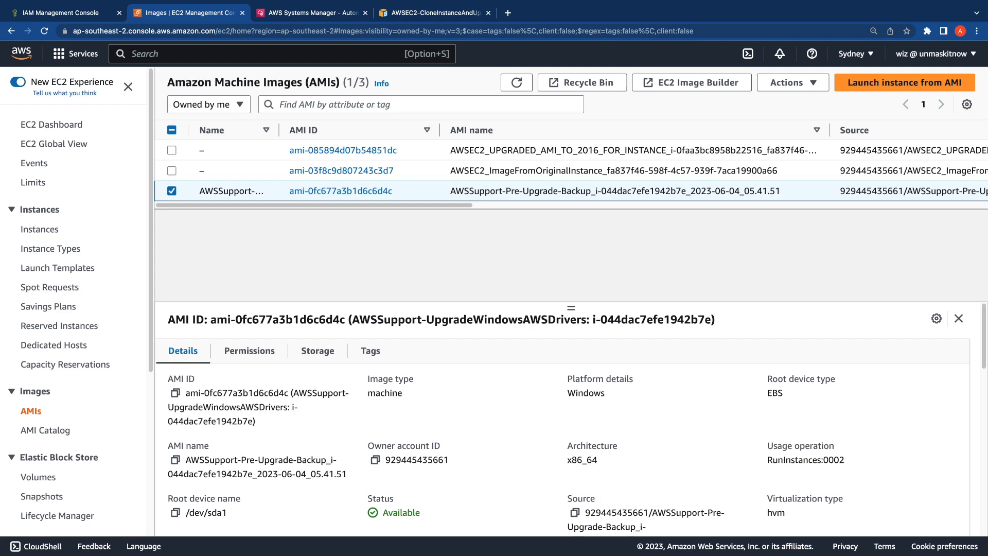
Start an instance launch from the AWSEC2_UPGRADED_AMI_TO_2016 image and show the Windows Server 2012 R2 instance's details in a duplicate tab
{"action": "left_click", "coordinate": [613, 150]}
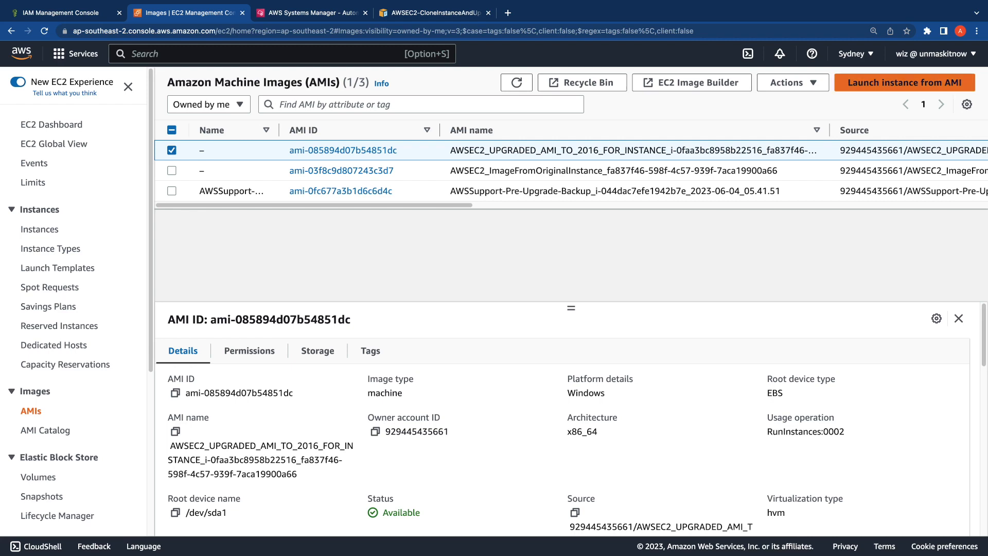
{"action": "left_click", "coordinate": [904, 82]}
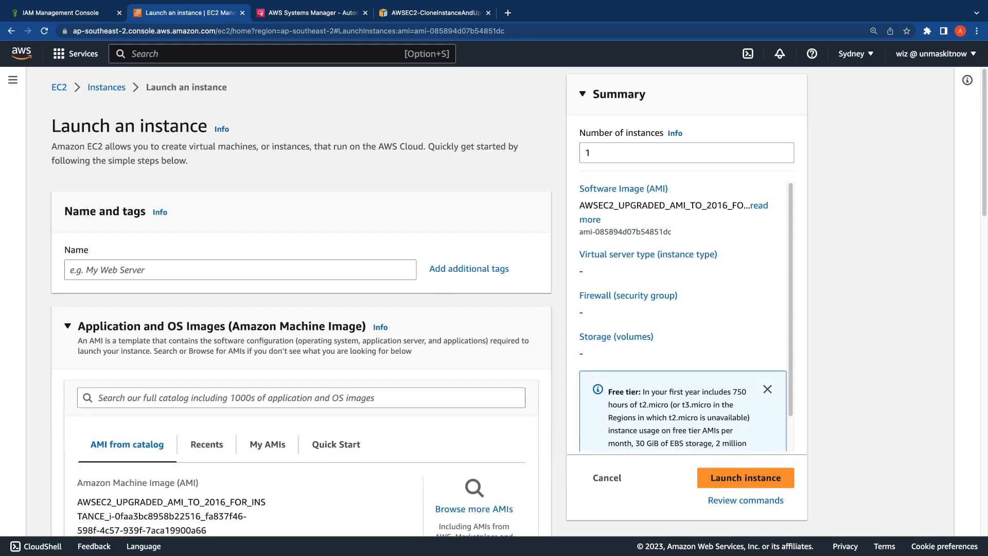
{"action": "right_click", "coordinate": [218, 12]}
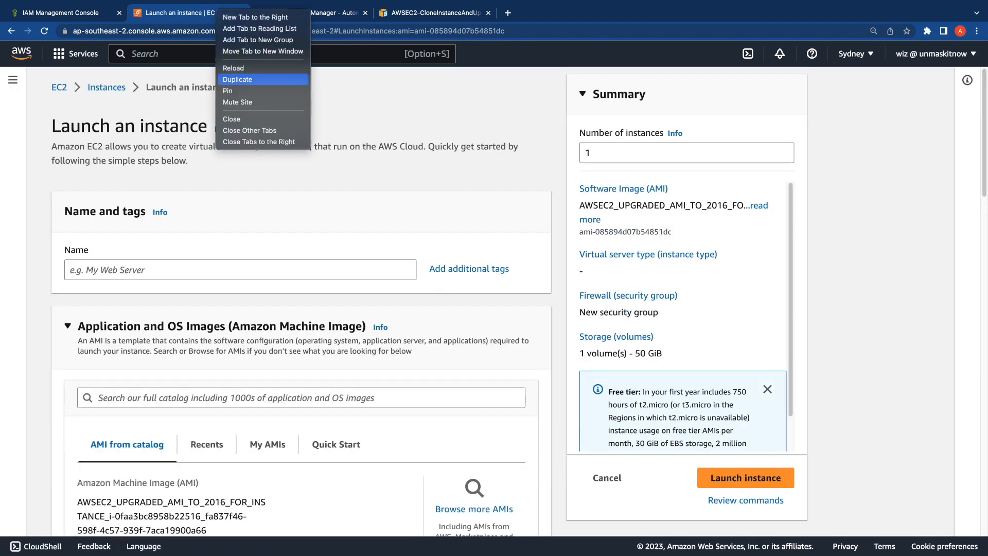
{"action": "left_click", "coordinate": [237, 80]}
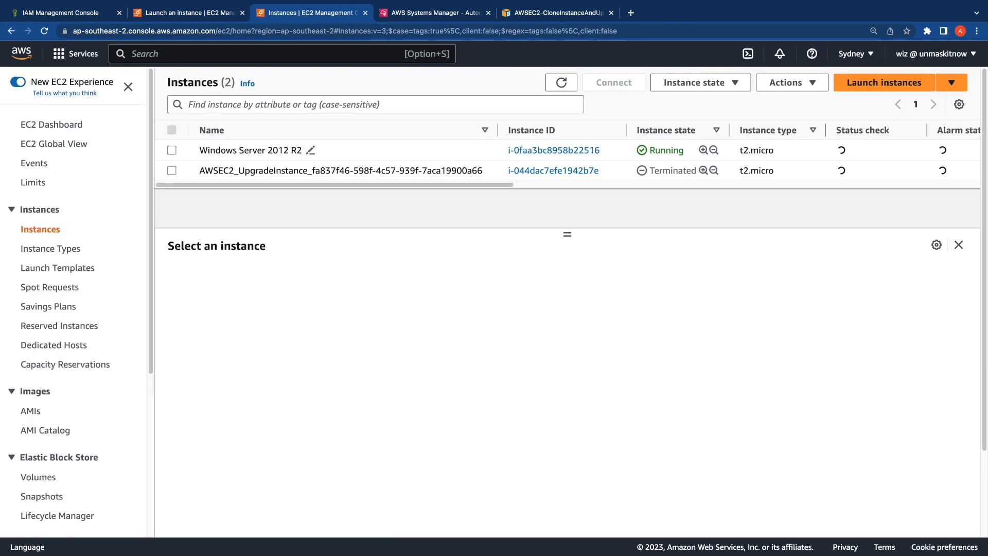
{"action": "left_click", "coordinate": [172, 151]}
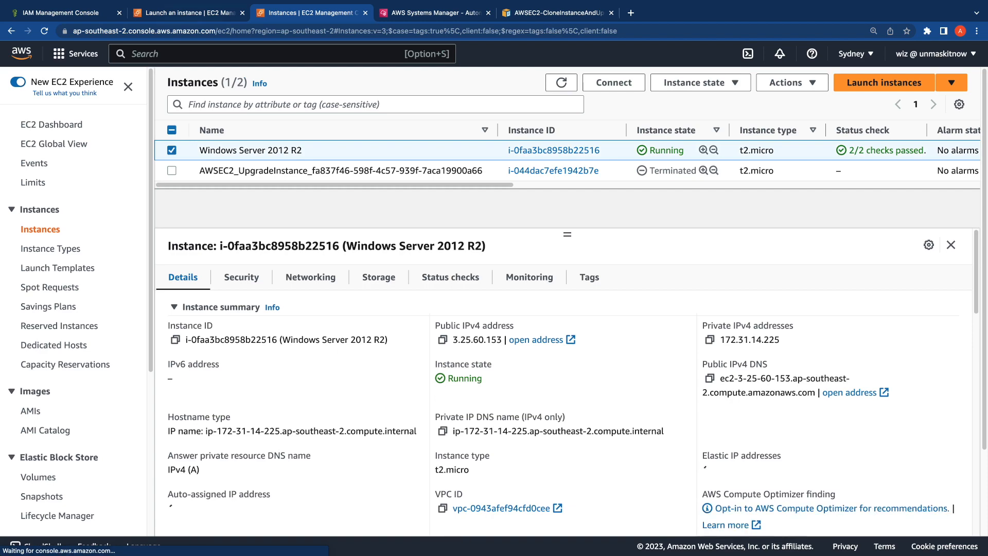
Name the new instance Windows Server 2016, keep the t2.micro type, and select the Sydney key pair
{"action": "key", "text": "ctrl+shift+Tab"}
{"action": "left_click", "coordinate": [240, 270]}
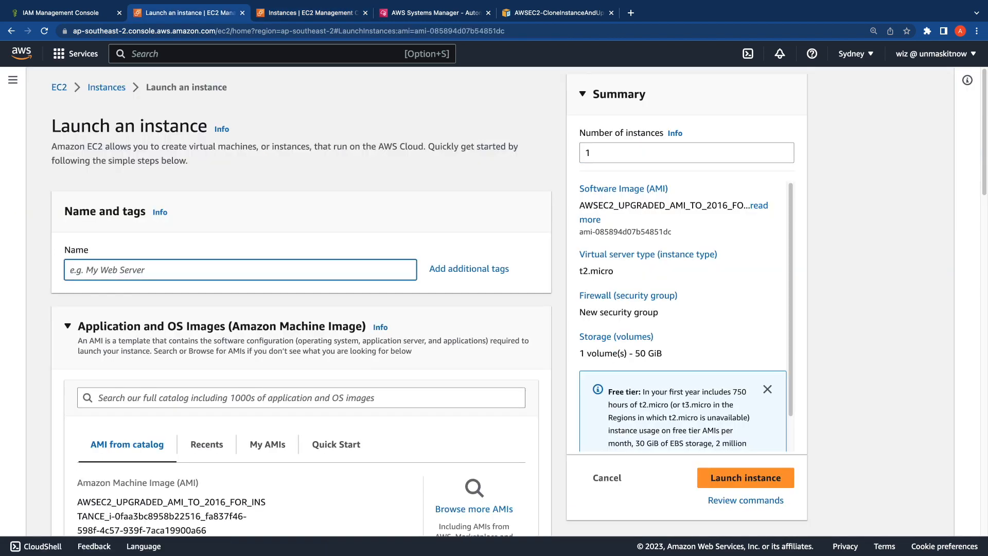
{"action": "type", "text": "Windows Server 2016"}
{"action": "scroll", "coordinate": [301, 306], "scroll_direction": "down", "scroll_amount": 5}
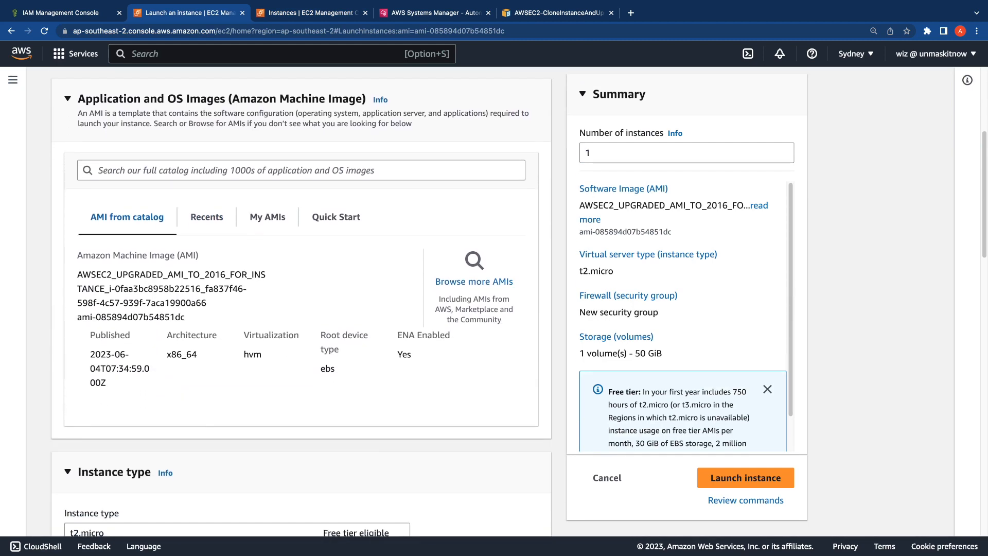
{"action": "scroll", "coordinate": [302, 306], "scroll_direction": "down", "scroll_amount": 5}
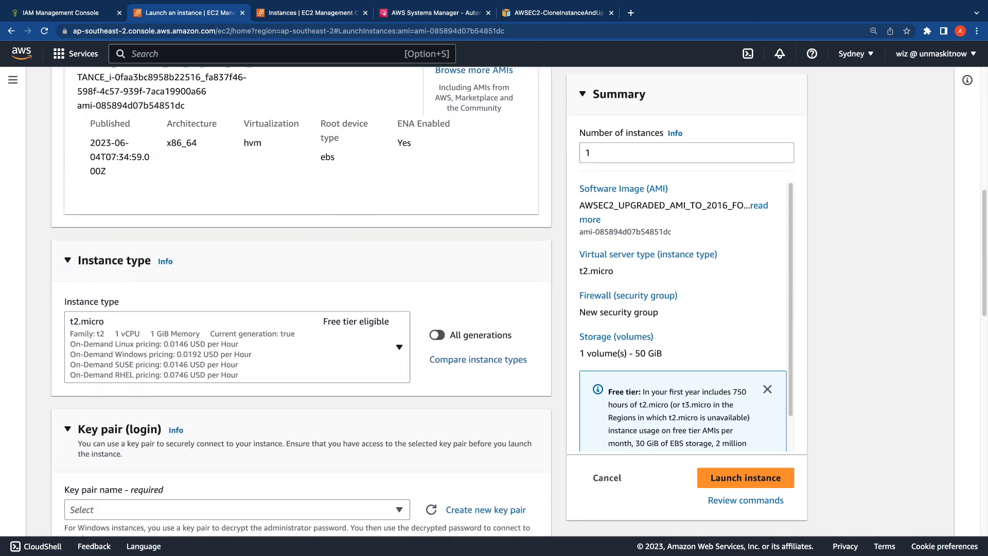
{"action": "scroll", "coordinate": [302, 305], "scroll_direction": "down", "scroll_amount": 2}
{"action": "left_click", "coordinate": [236, 417]}
{"action": "left_click", "coordinate": [154, 483]}
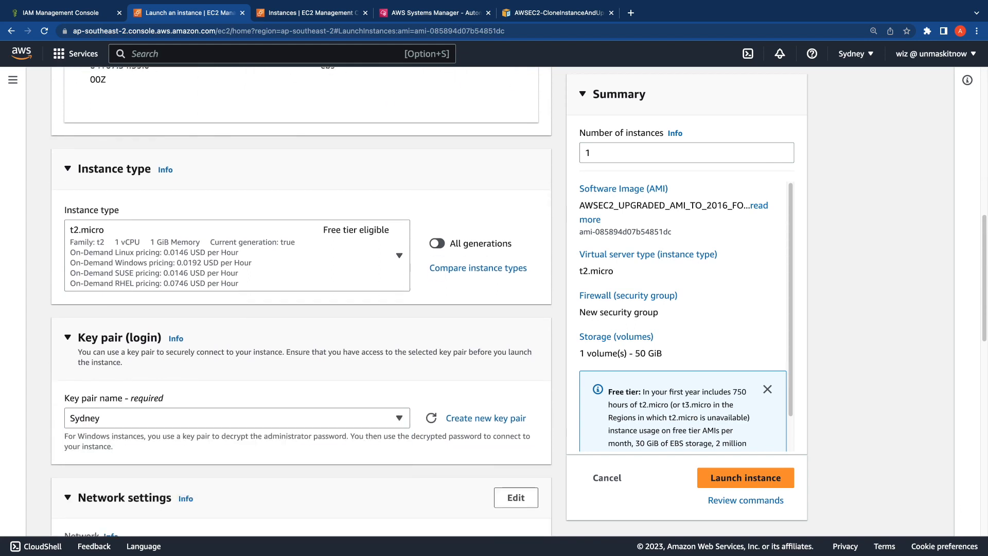
Copy the Windows Server 2012 R2 instance's subnet ID and set the new instance's subnet to subnet-010d612b593a04903
{"action": "scroll", "coordinate": [154, 482], "scroll_direction": "down", "scroll_amount": 5}
{"action": "scroll", "coordinate": [302, 306], "scroll_direction": "down", "scroll_amount": 1}
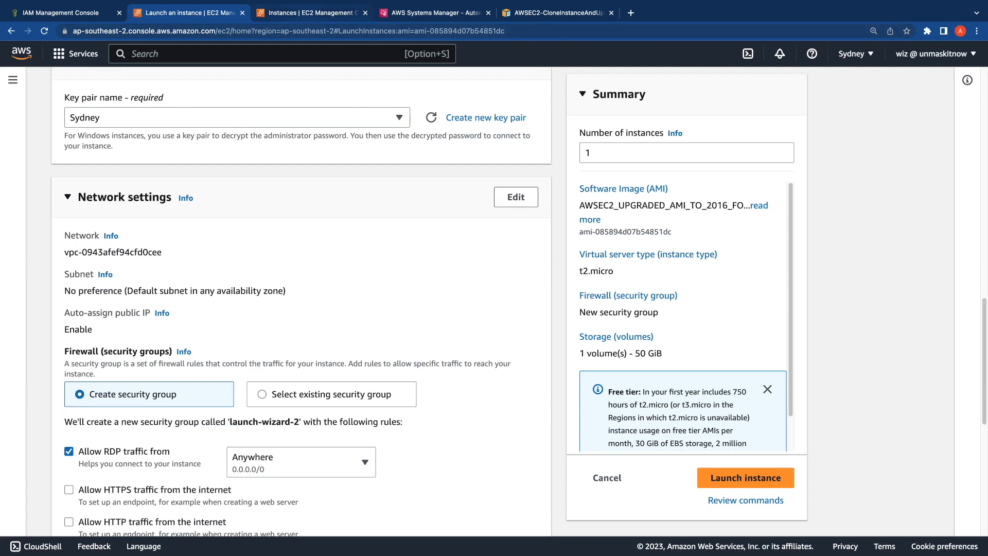
{"action": "left_click", "coordinate": [309, 14]}
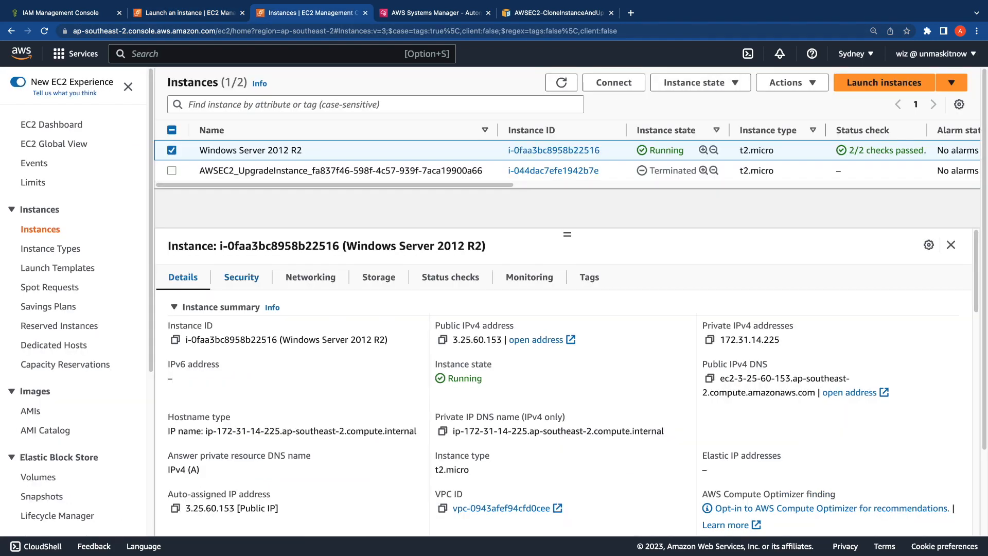
{"action": "left_click", "coordinate": [311, 277]}
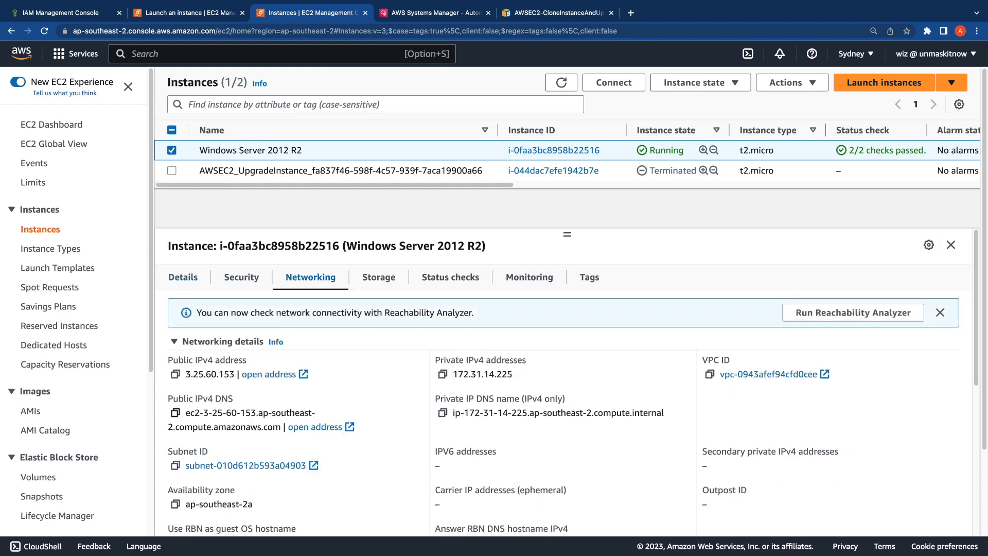
{"action": "left_click", "coordinate": [174, 465]}
{"action": "left_click", "coordinate": [189, 13]}
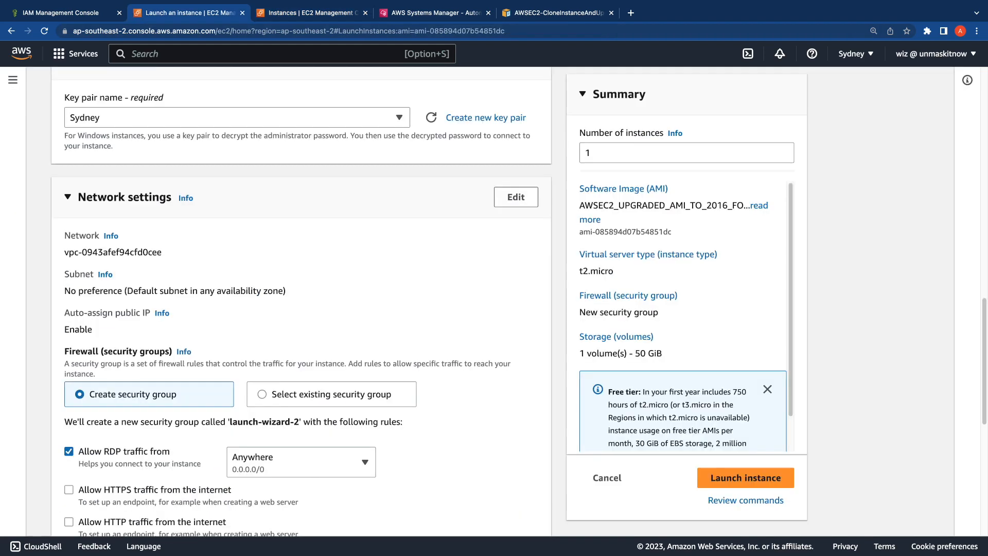
{"action": "left_click", "coordinate": [515, 196]}
{"action": "left_click", "coordinate": [399, 305]}
{"action": "key", "text": "super+v"}
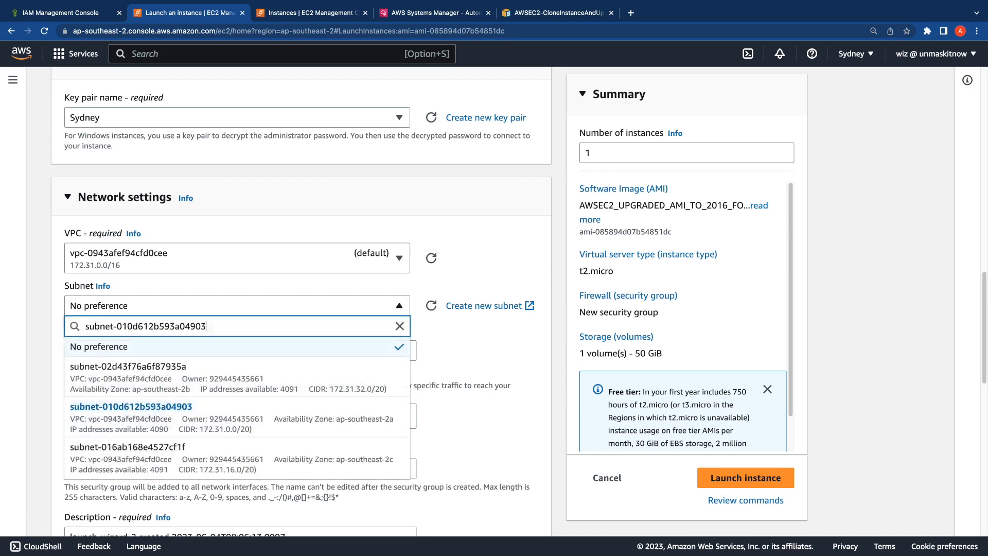
{"action": "left_click", "coordinate": [232, 377]}
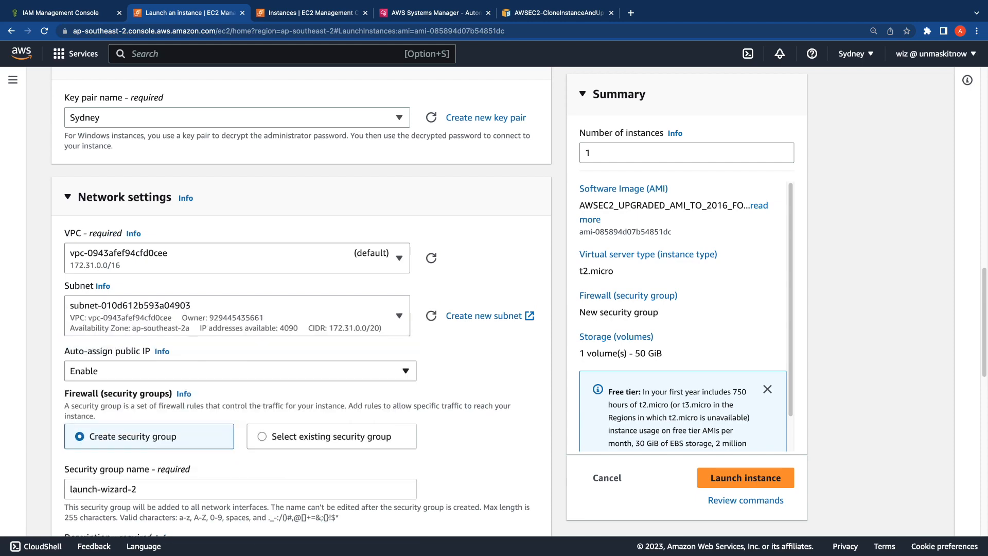
Set the new instance to use an existing security group and copy the Windows Server 2012 R2 instance's security group ID from its network interface details
{"action": "scroll", "coordinate": [232, 377], "scroll_direction": "down", "scroll_amount": 2}
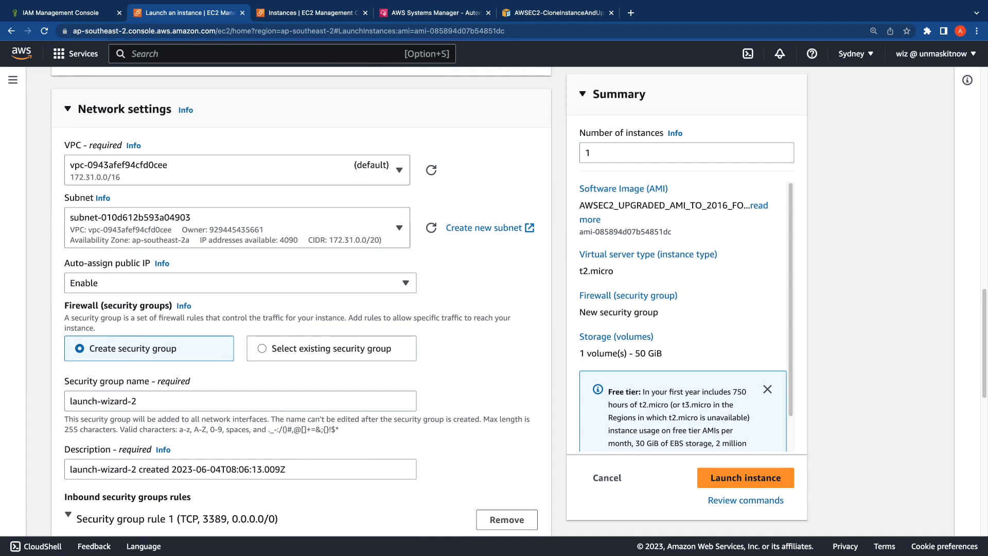
{"action": "left_click", "coordinate": [331, 348]}
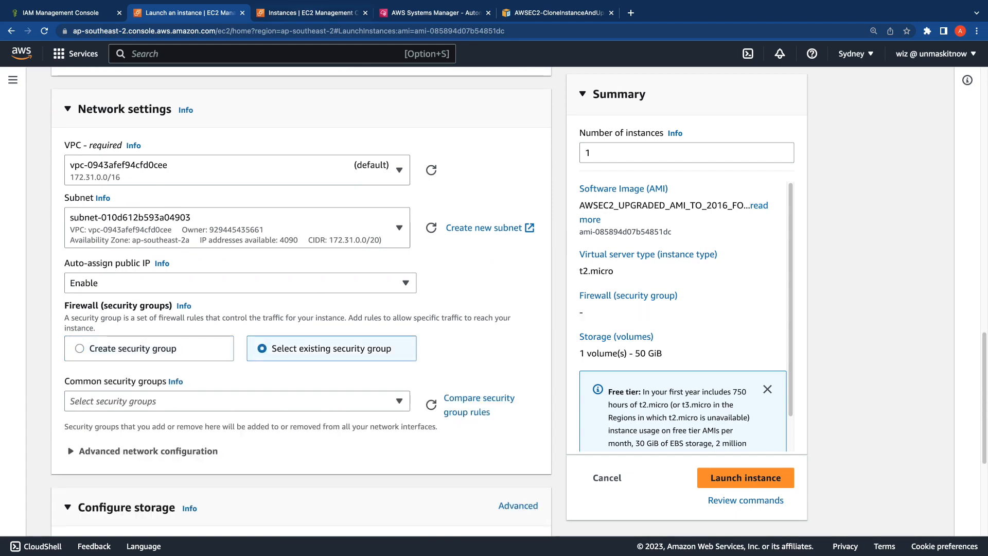
{"action": "key", "text": "ctrl+Tab"}
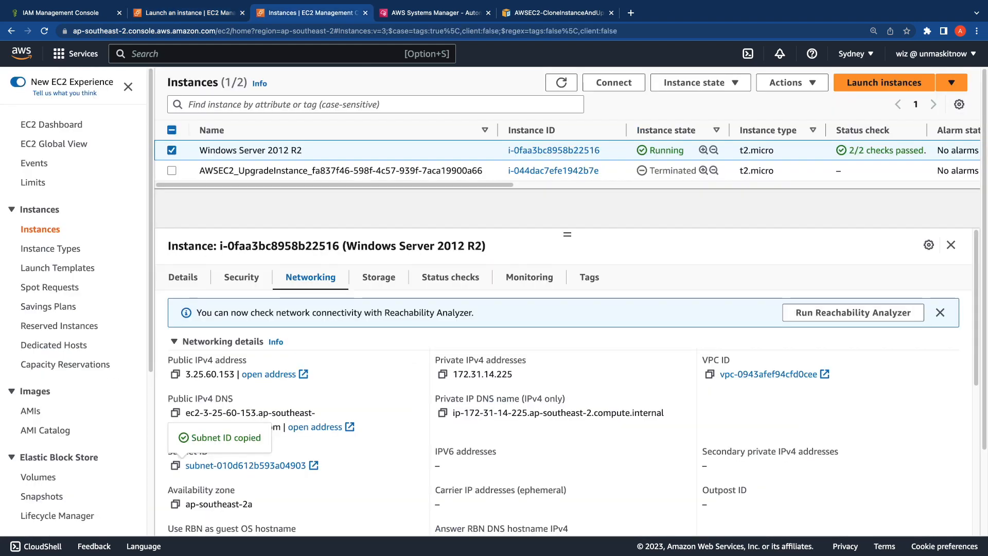
{"action": "scroll", "coordinate": [567, 382], "scroll_direction": "down", "scroll_amount": 5}
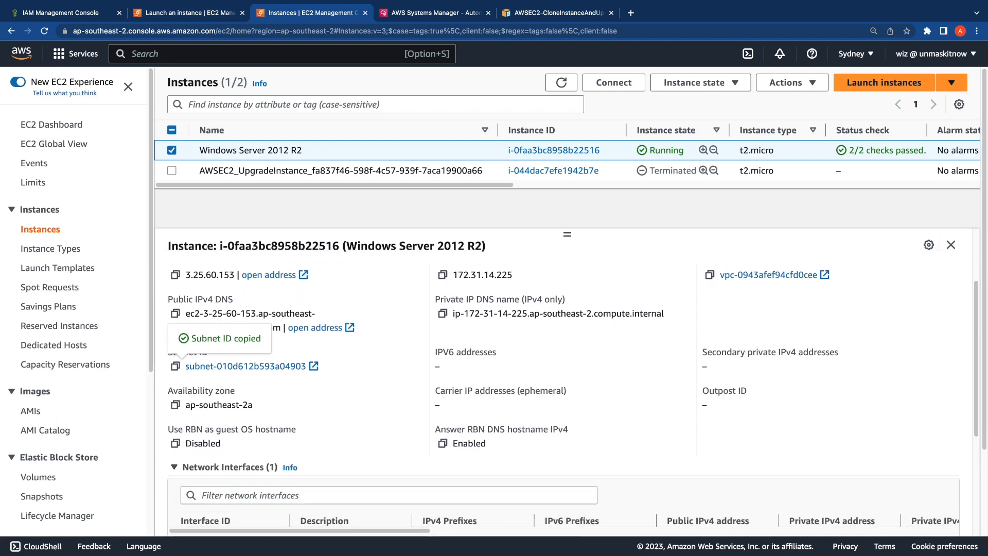
{"action": "scroll", "coordinate": [567, 382], "scroll_direction": "down", "scroll_amount": 1}
{"action": "scroll", "coordinate": [564, 445], "scroll_direction": "right", "scroll_amount": 10}
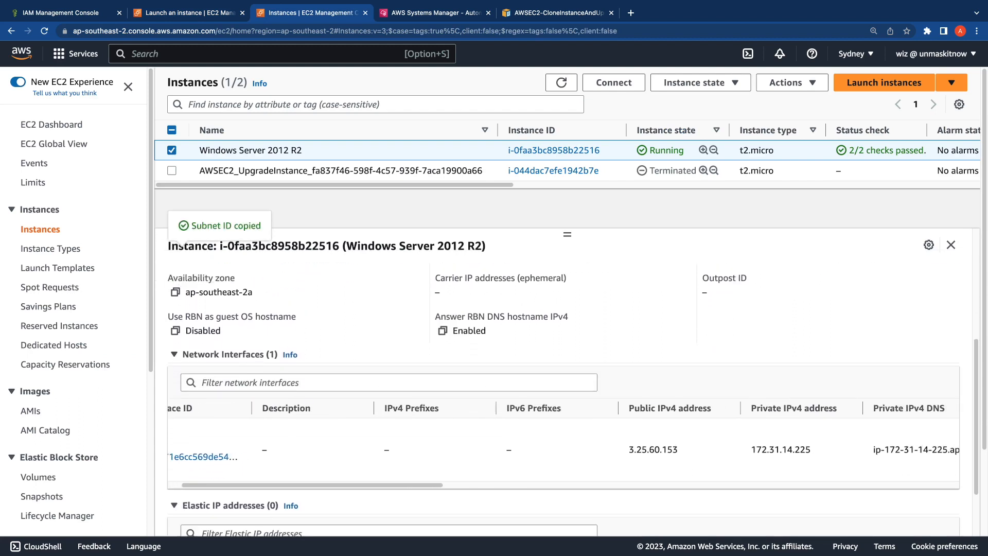
{"action": "scroll", "coordinate": [563, 445], "scroll_direction": "right", "scroll_amount": 10}
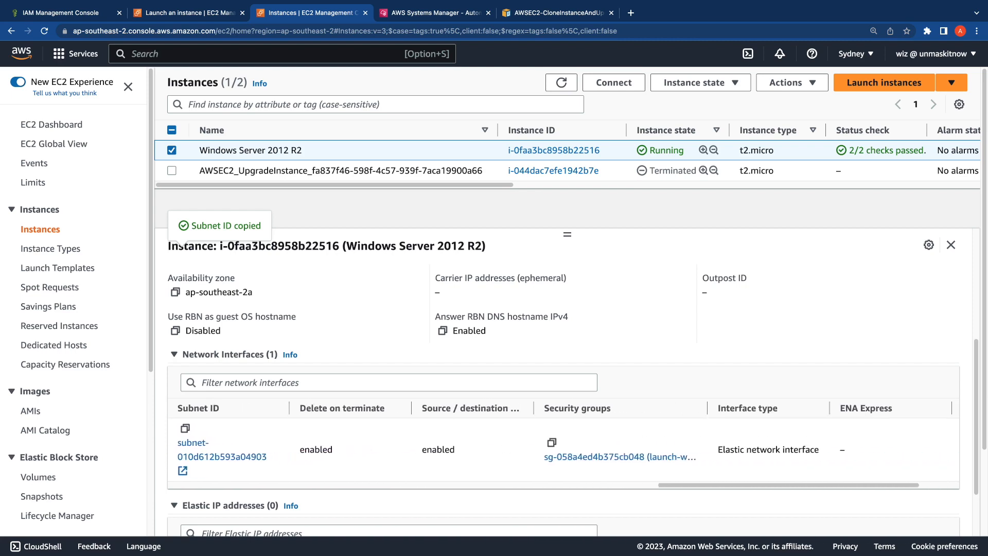
{"action": "left_click_drag", "start_coordinate": [707, 408], "coordinate": [822, 408]}
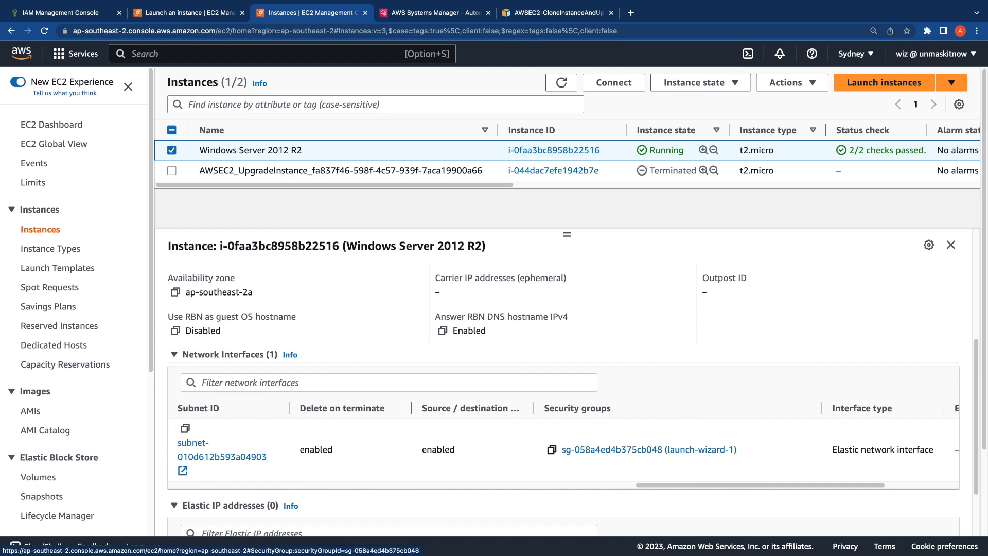
{"action": "left_click", "coordinate": [551, 449]}
Assign the launch-wizard-1 security group (sg-058a4ed4b375cb048) to the new instance using the copied ID
{"action": "left_click", "coordinate": [189, 13]}
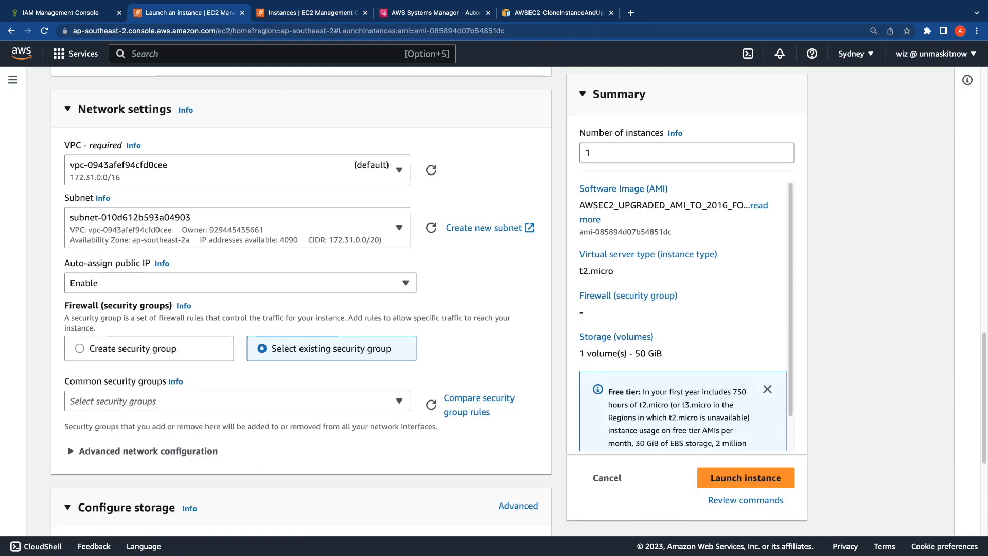
{"action": "left_click", "coordinate": [313, 13]}
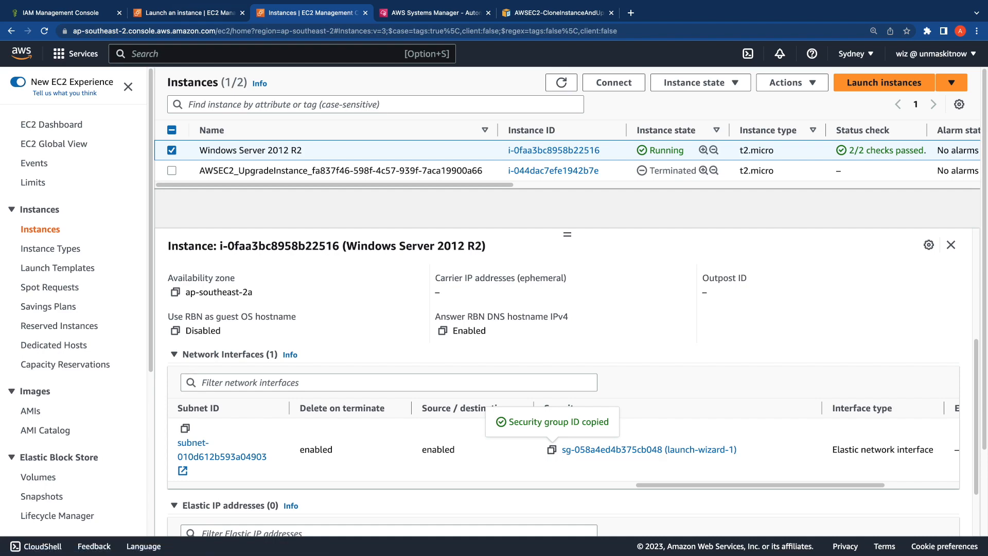
{"action": "left_click", "coordinate": [189, 13]}
{"action": "left_click", "coordinate": [236, 401]}
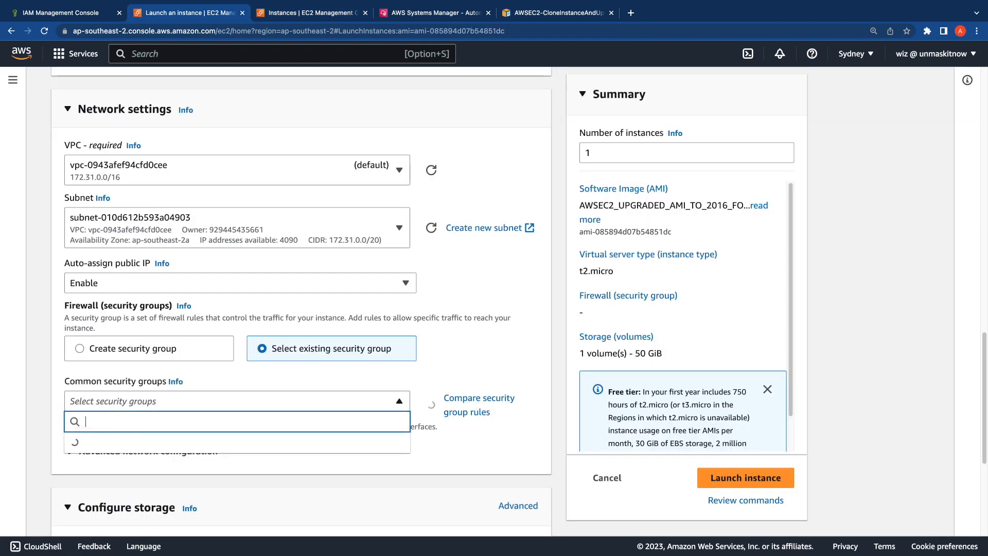
{"action": "key", "text": "super+v"}
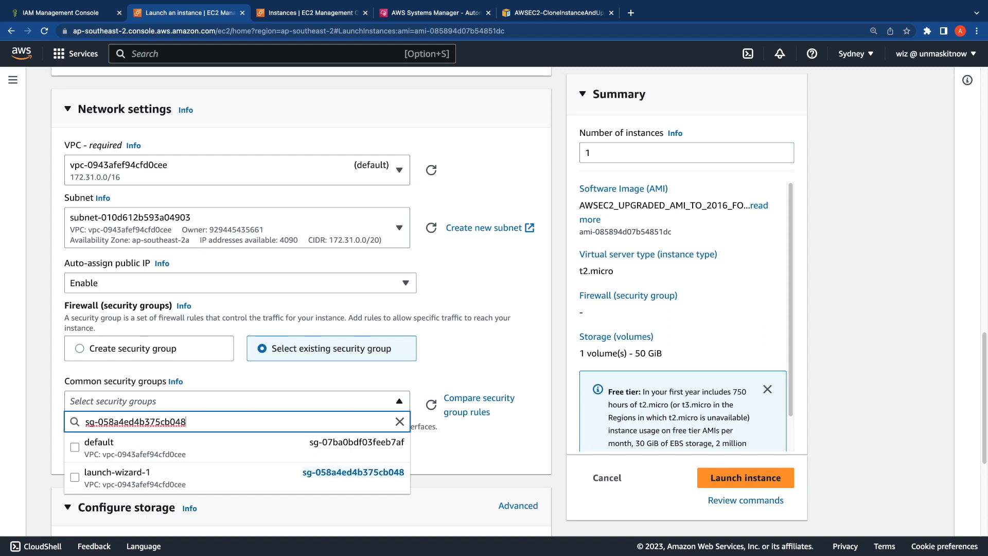
{"action": "key", "text": "Return"}
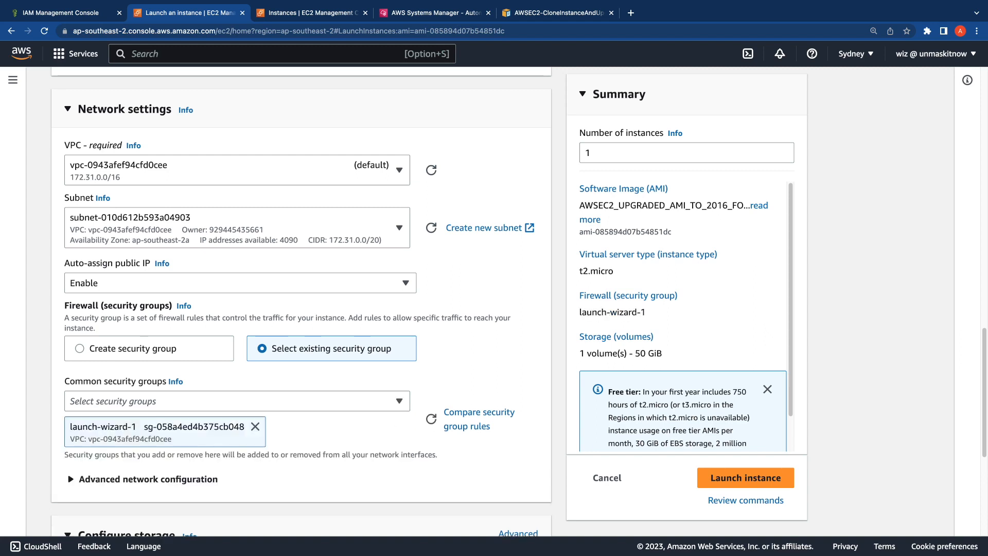
Expand the new instance's advanced details and set its IAM instance profile to EC2RoleforSSM
{"action": "scroll", "coordinate": [301, 309], "scroll_direction": "down", "scroll_amount": 5}
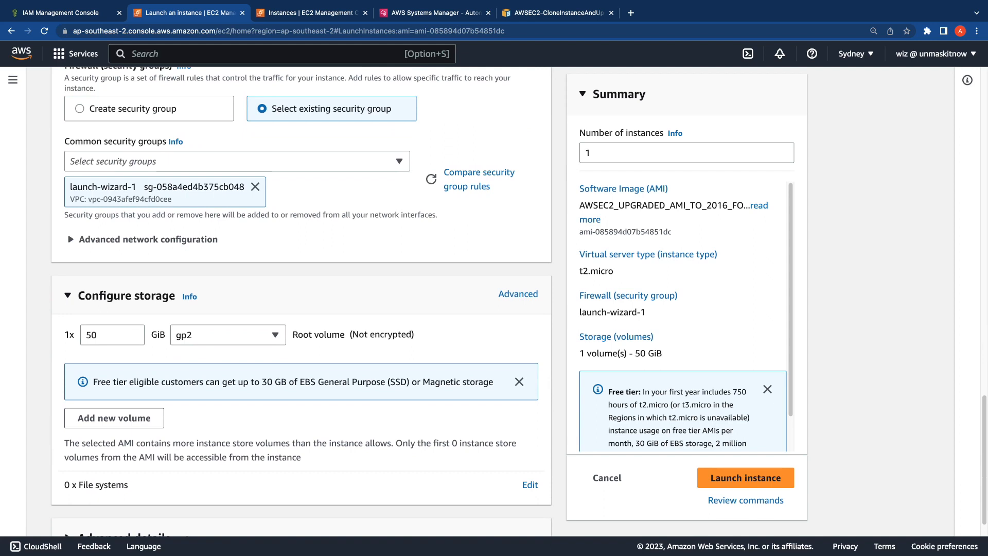
{"action": "scroll", "coordinate": [301, 298], "scroll_direction": "down", "scroll_amount": 1}
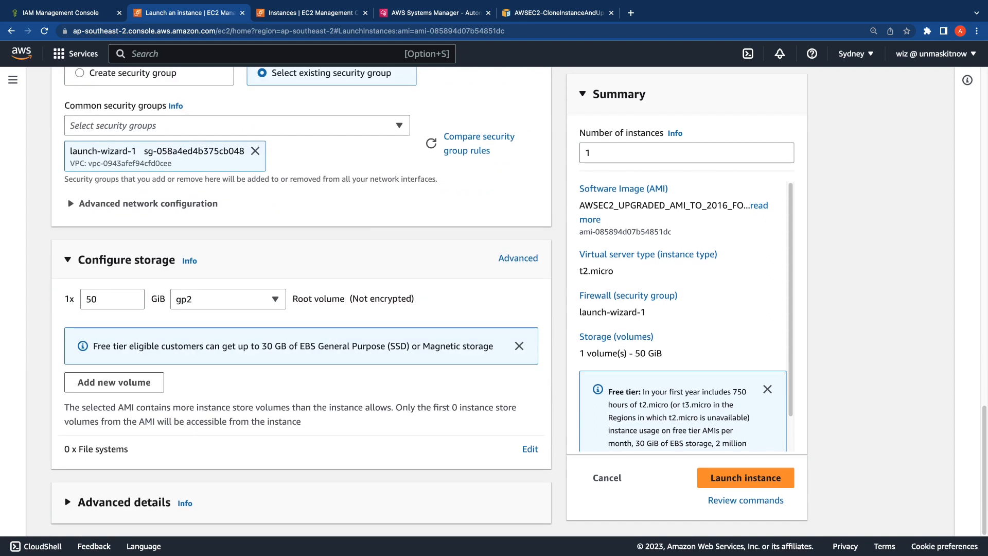
{"action": "left_click", "coordinate": [124, 503]}
{"action": "scroll", "coordinate": [301, 360], "scroll_direction": "down", "scroll_amount": 3}
{"action": "scroll", "coordinate": [301, 299], "scroll_direction": "down", "scroll_amount": 3}
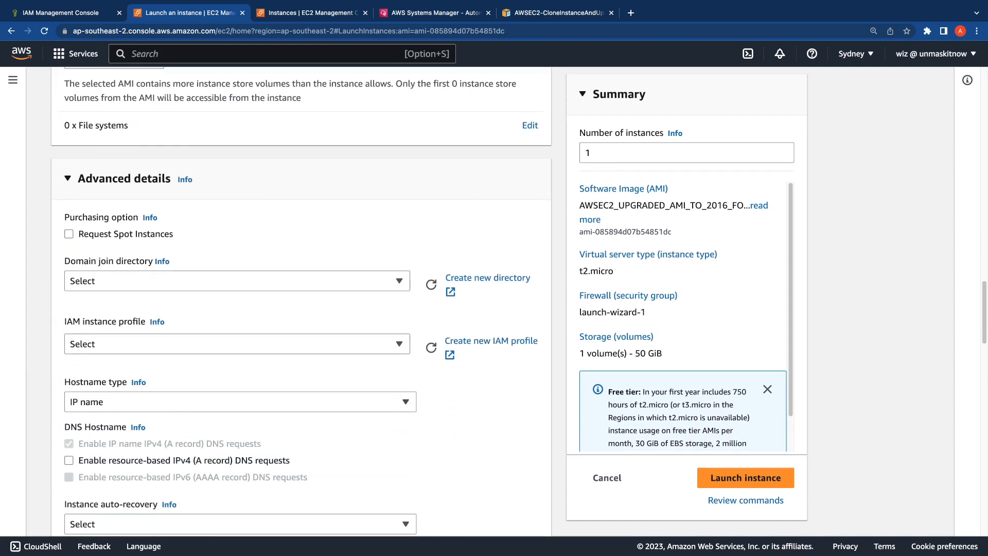
{"action": "left_click", "coordinate": [237, 344]}
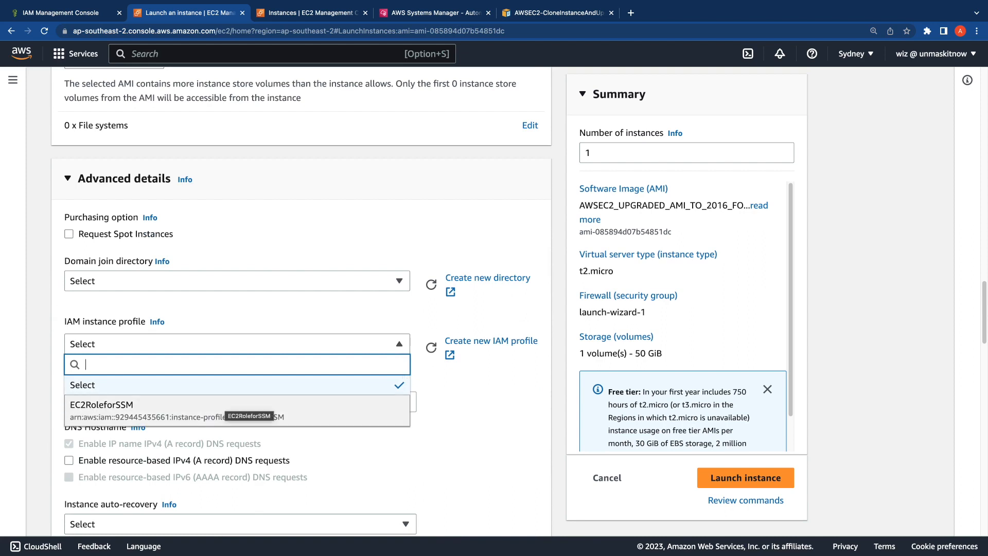
{"action": "left_click", "coordinate": [242, 410]}
Launch the new instance, leaving the remaining advanced settings at their defaults
{"action": "scroll", "coordinate": [301, 298], "scroll_direction": "down", "scroll_amount": 15}
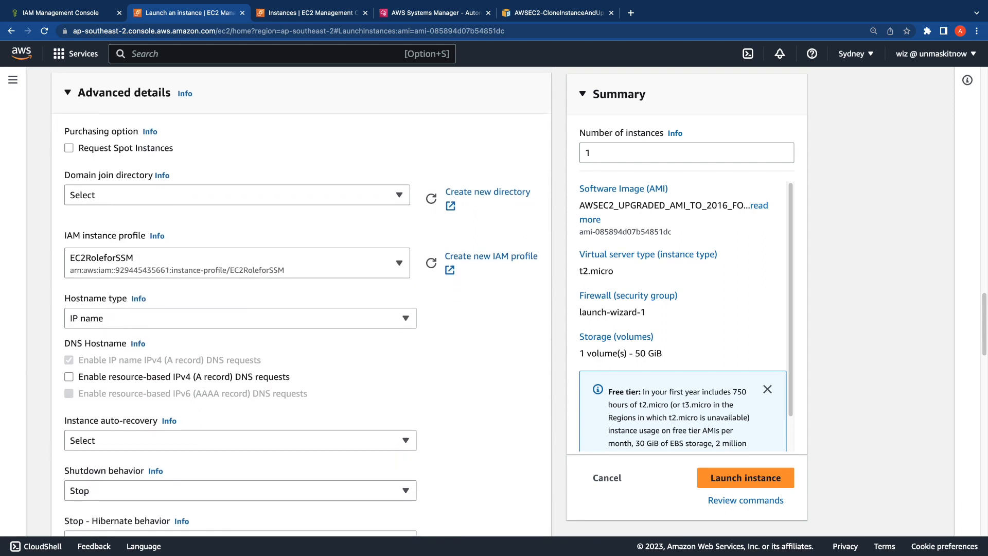
{"action": "scroll", "coordinate": [301, 298], "scroll_direction": "down", "scroll_amount": 8}
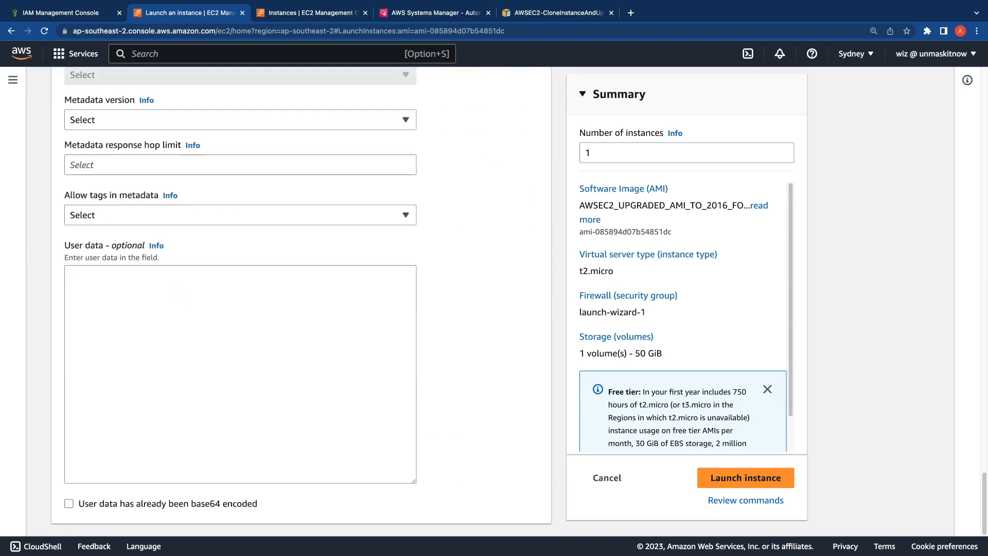
{"action": "scroll", "coordinate": [686, 317], "scroll_direction": "down", "scroll_amount": 2}
{"action": "left_click", "coordinate": [745, 477]}
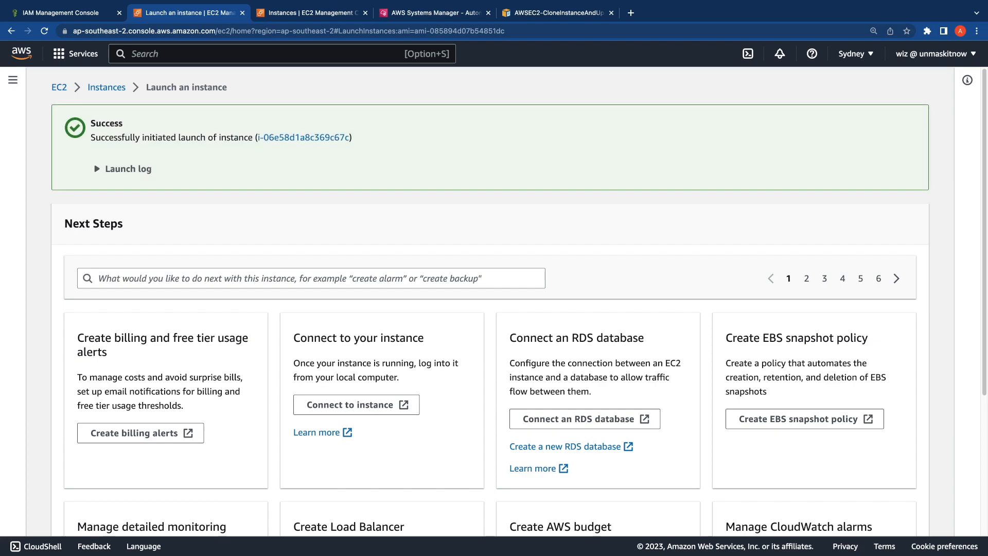
Open the launched Windows Server 2016 instance, refresh its status, and copy its public IPv4 address
{"action": "left_click", "coordinate": [304, 137]}
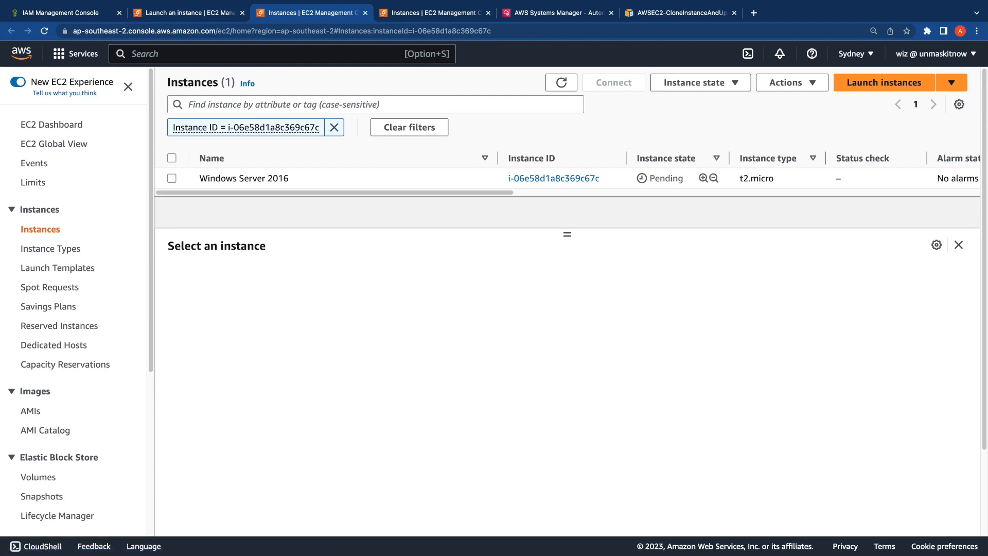
{"action": "scroll", "coordinate": [566, 174], "scroll_direction": "right", "scroll_amount": 10}
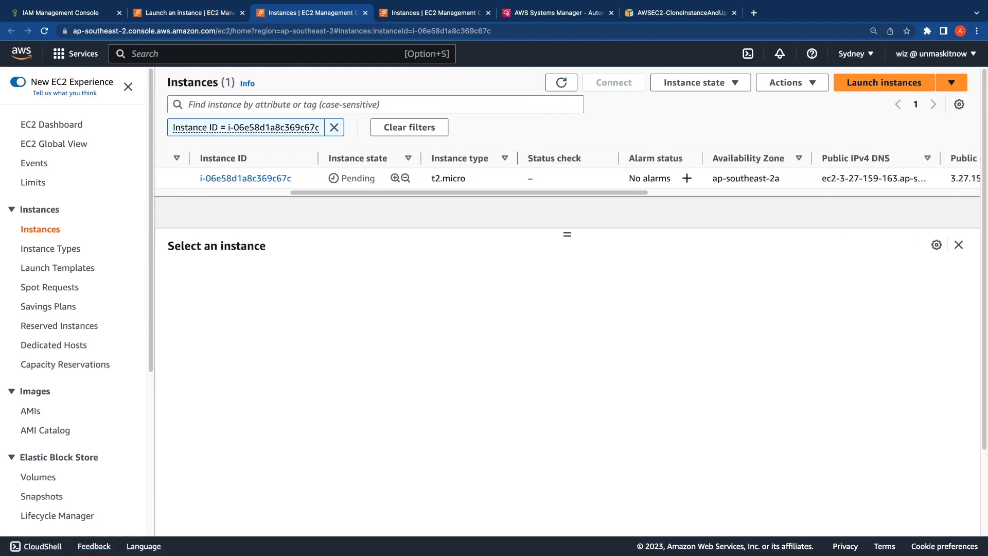
{"action": "left_click", "coordinate": [561, 82]}
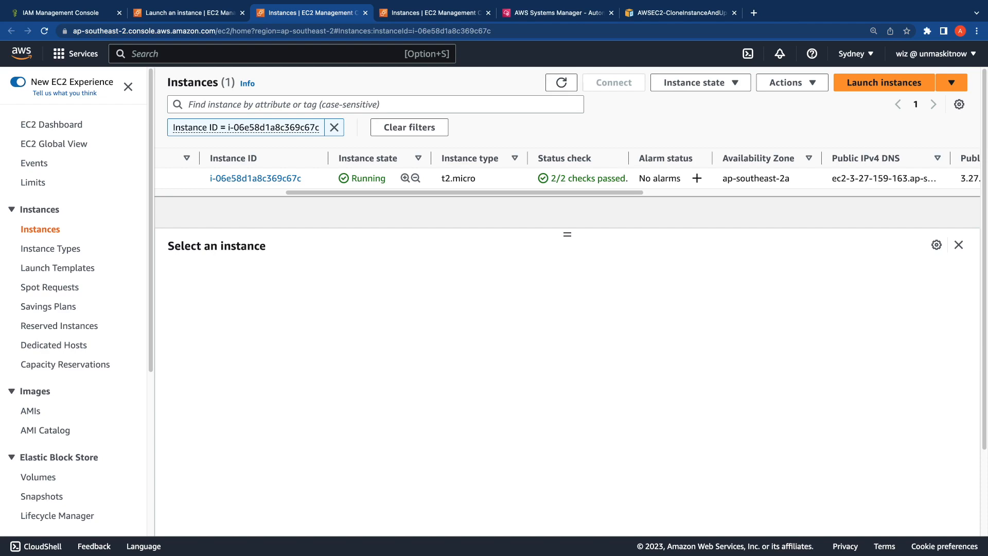
{"action": "left_click", "coordinate": [564, 179]}
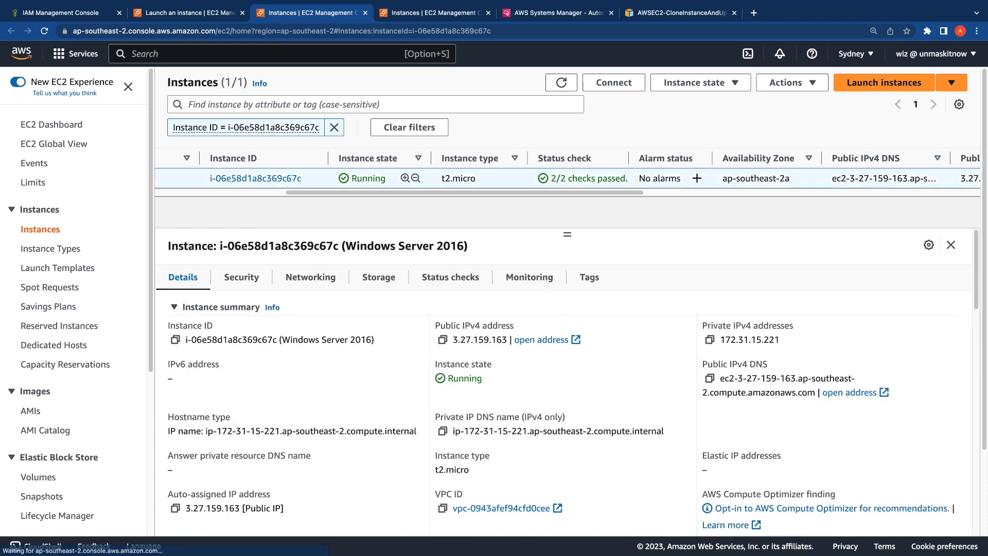
{"action": "left_click", "coordinate": [442, 339]}
In Microsoft Remote Desktop, set the Windows Server - 2016 PC's name to 3.27.159.163 with the Windows Server 2012 R2 user account, and connect to it
{"action": "key", "text": "ctrl+Left"}
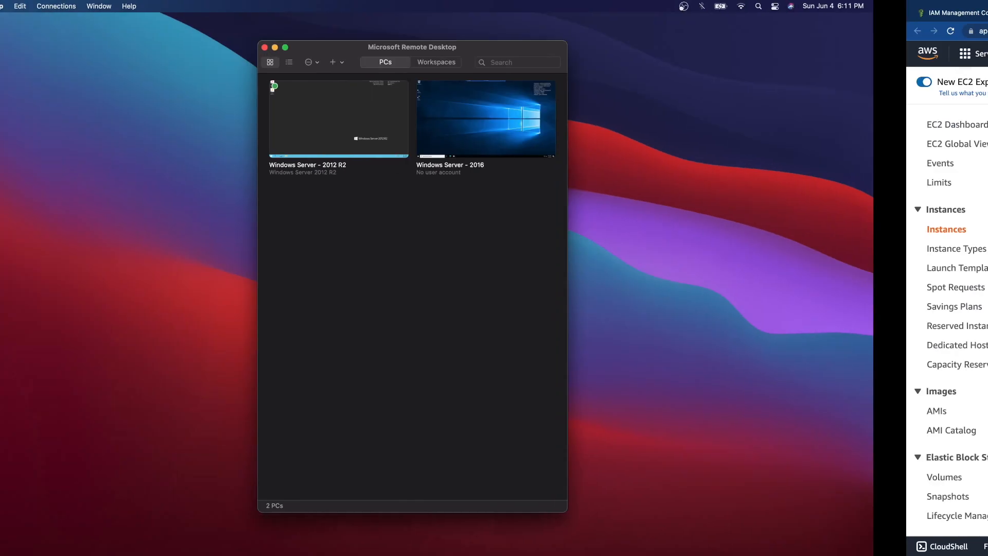
{"action": "mouse_move", "coordinate": [600, 119]}
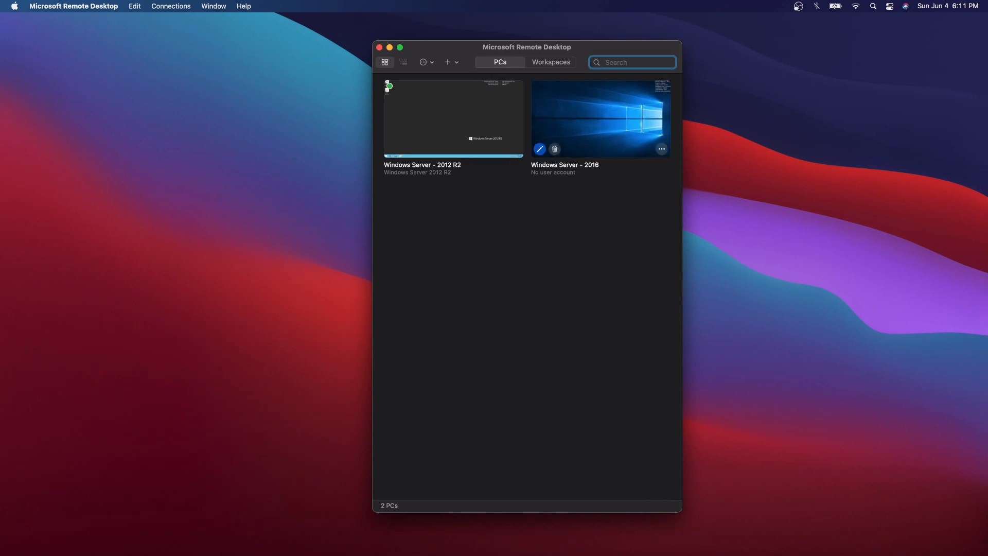
{"action": "left_click", "coordinate": [540, 149]}
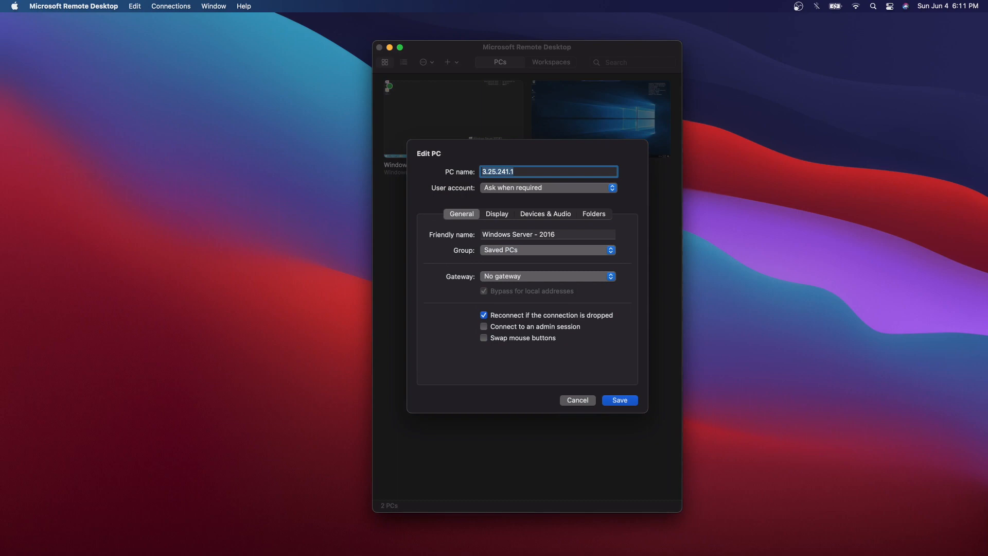
{"action": "key", "text": "super+v"}
{"action": "left_click", "coordinate": [547, 188]}
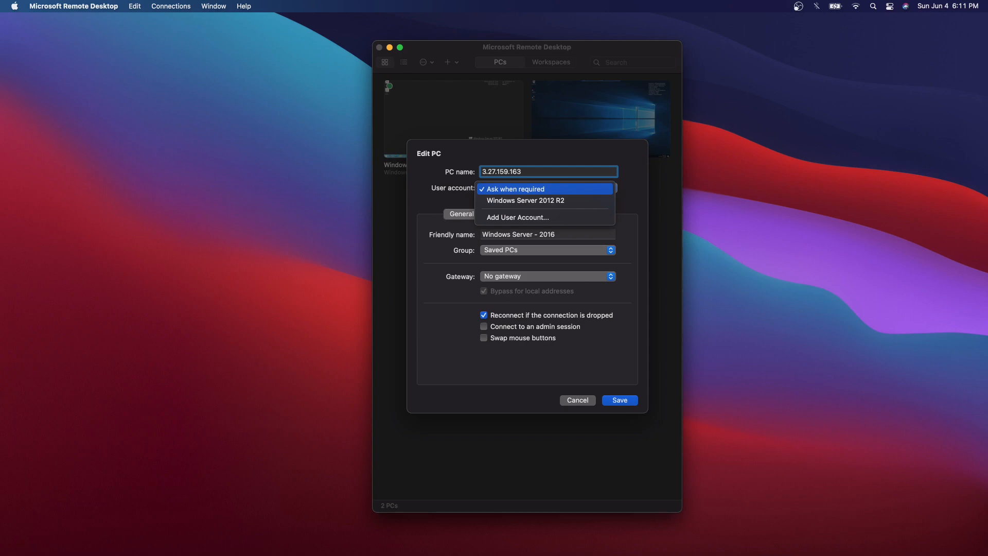
{"action": "key", "text": "Down"}
{"action": "key", "text": "Return"}
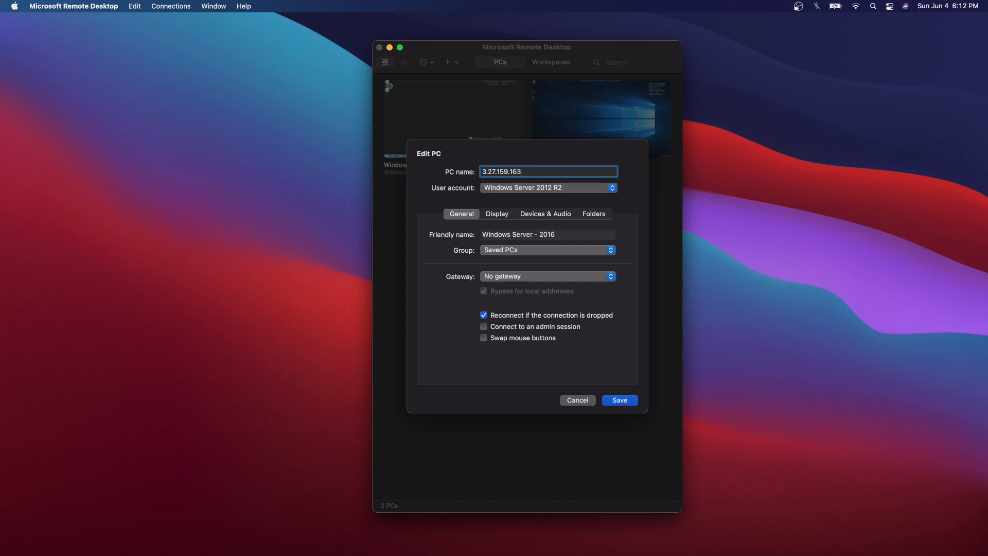
{"action": "key", "text": "Return"}
{"action": "double_click", "coordinate": [600, 119]}
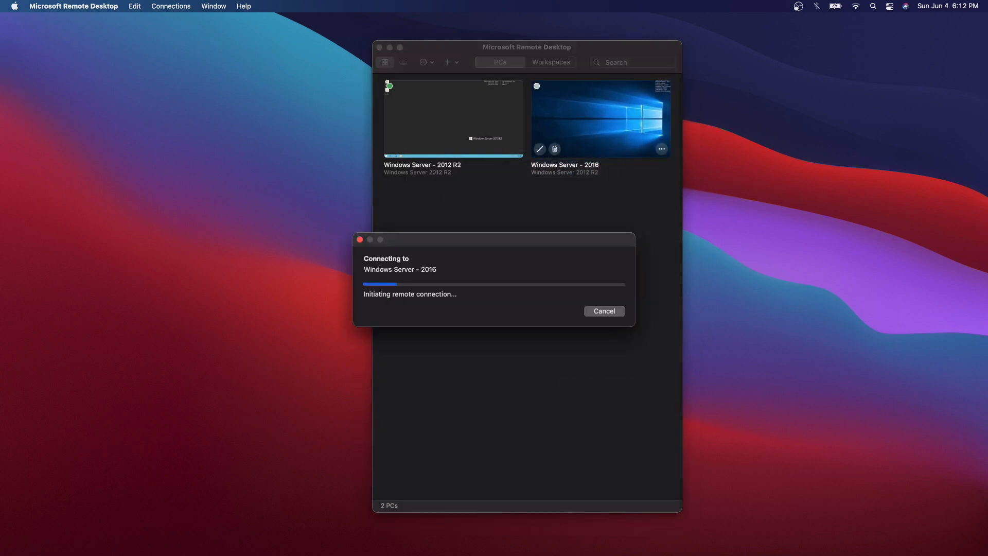
{"action": "key", "text": "Return"}
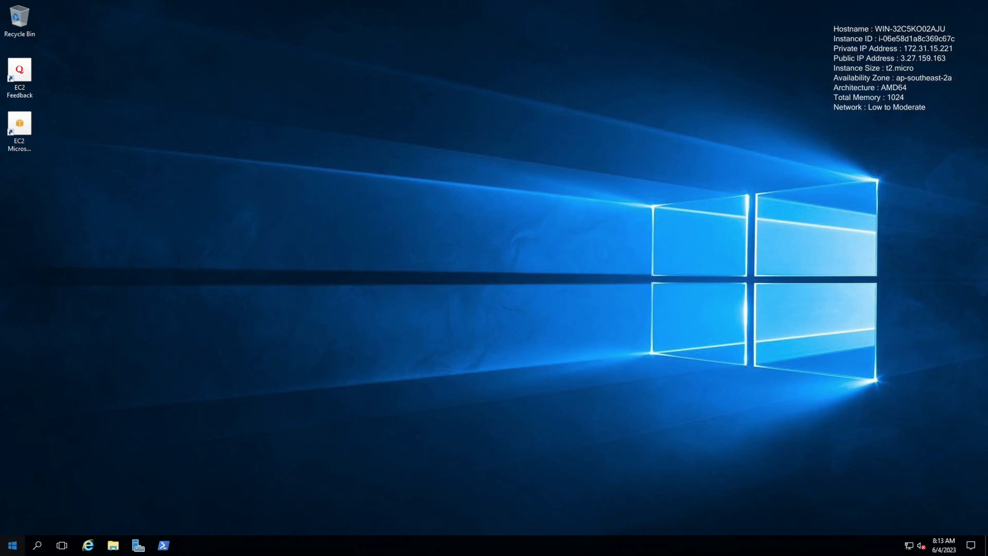
Check the upgraded server's Windows version with winver and dismiss the version dialog
{"action": "key", "text": "super"}
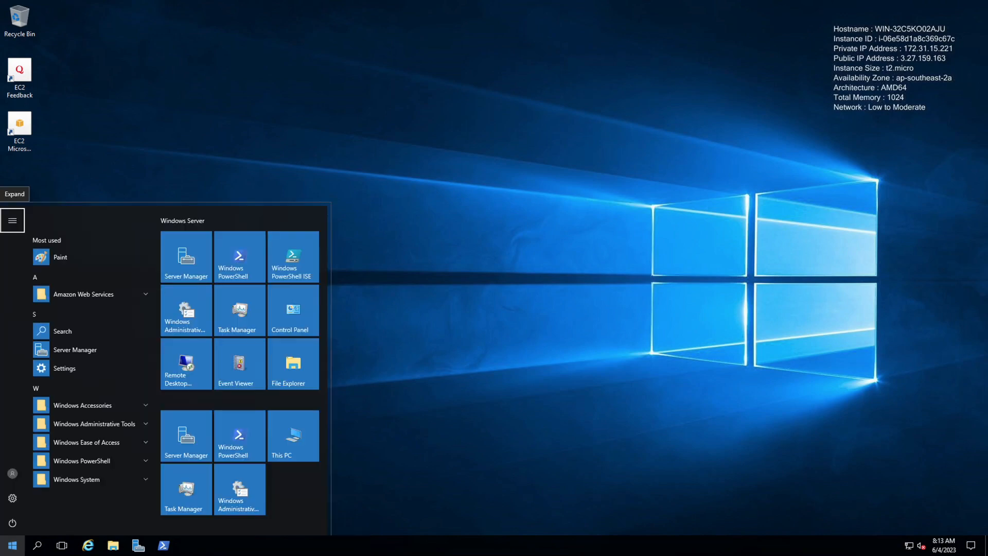
{"action": "type", "text": "winver"}
{"action": "key", "text": "Return"}
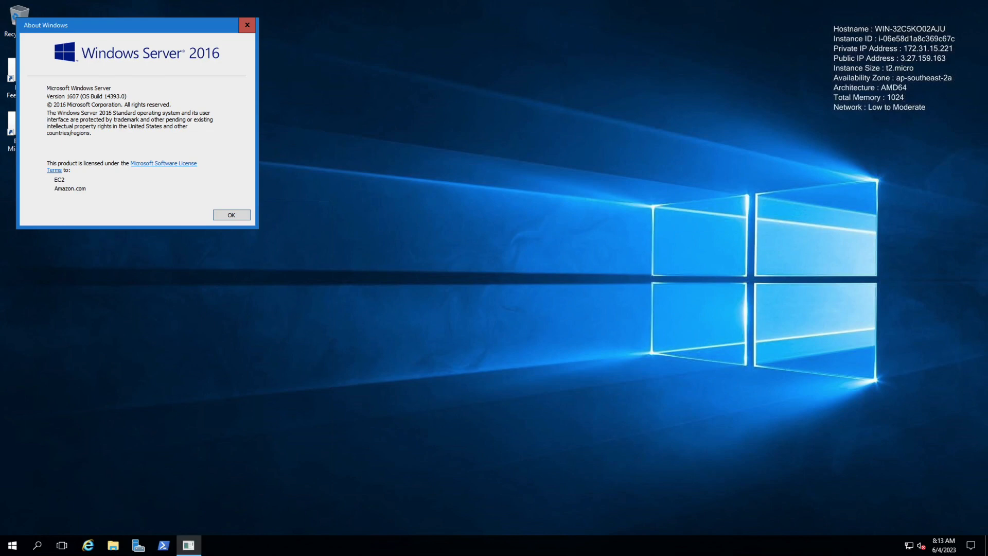
{"action": "key", "text": "Return"}
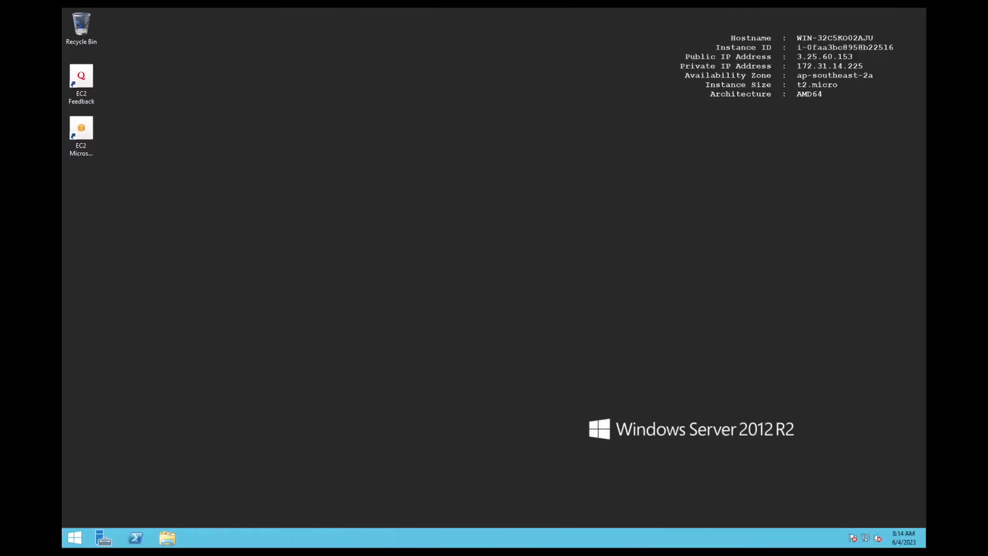
Open Programs and Features (appwiz.cpl) on the Windows Server 2012 R2 instance and inspect AWS PV Drivers, EC2ConfigService and Amazon SSM Agent
{"action": "key", "text": "super"}
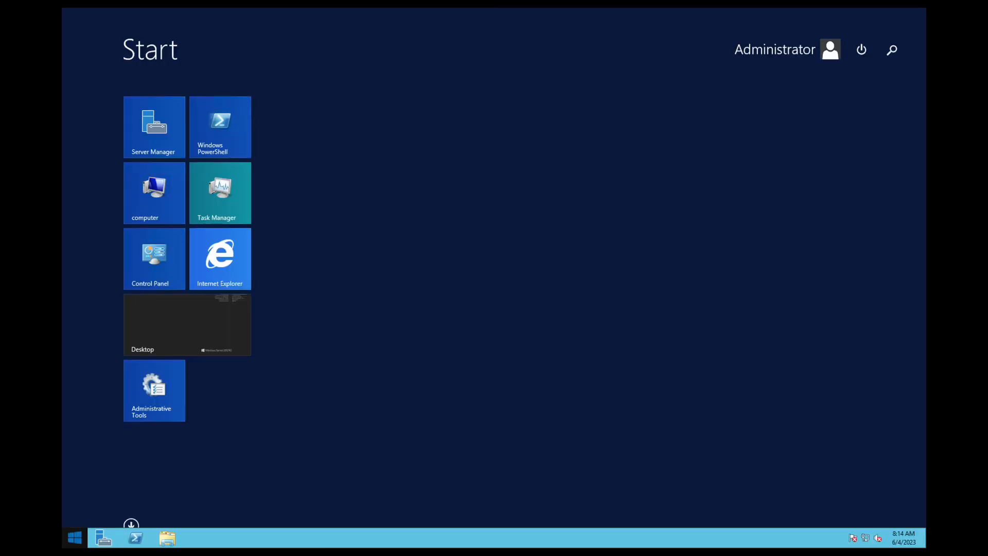
{"action": "type", "text": "appw"}
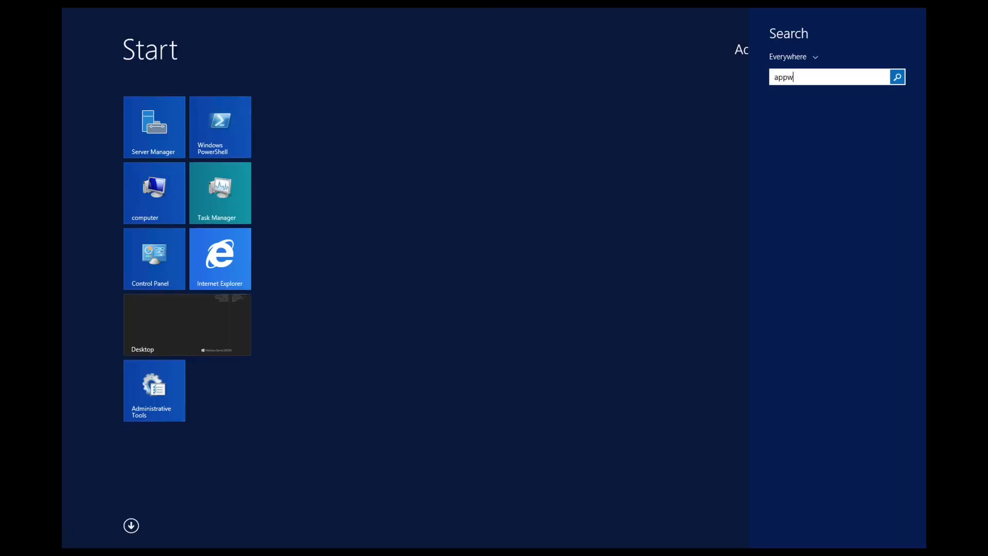
{"action": "type", "text": "iz.cpl"}
{"action": "key", "text": "Return"}
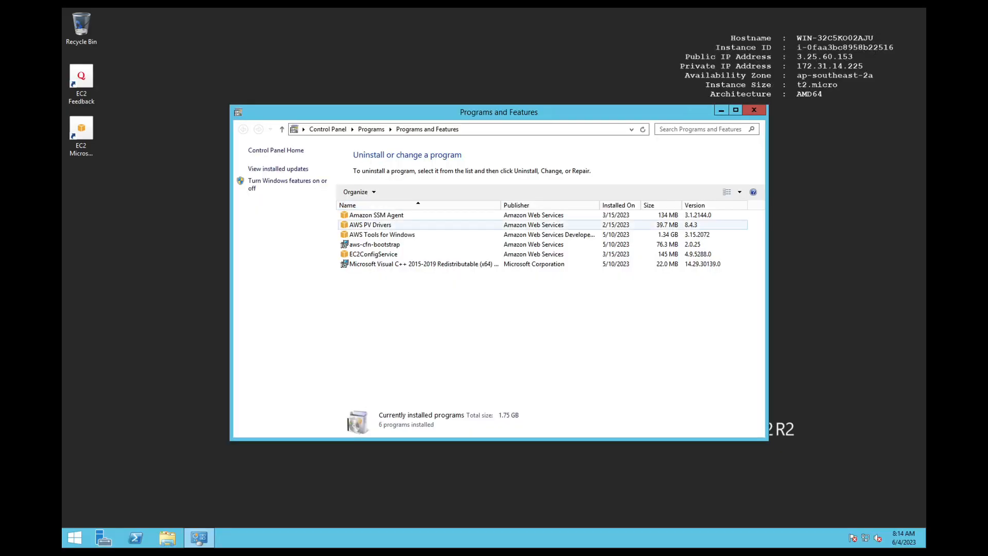
{"action": "left_click", "coordinate": [370, 224]}
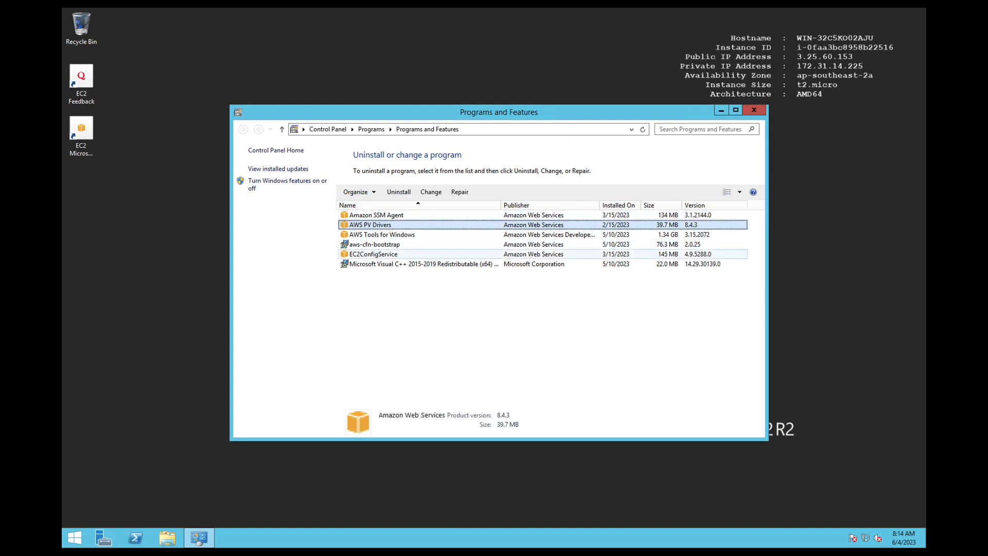
{"action": "left_click", "coordinate": [376, 254]}
{"action": "left_click", "coordinate": [376, 215]}
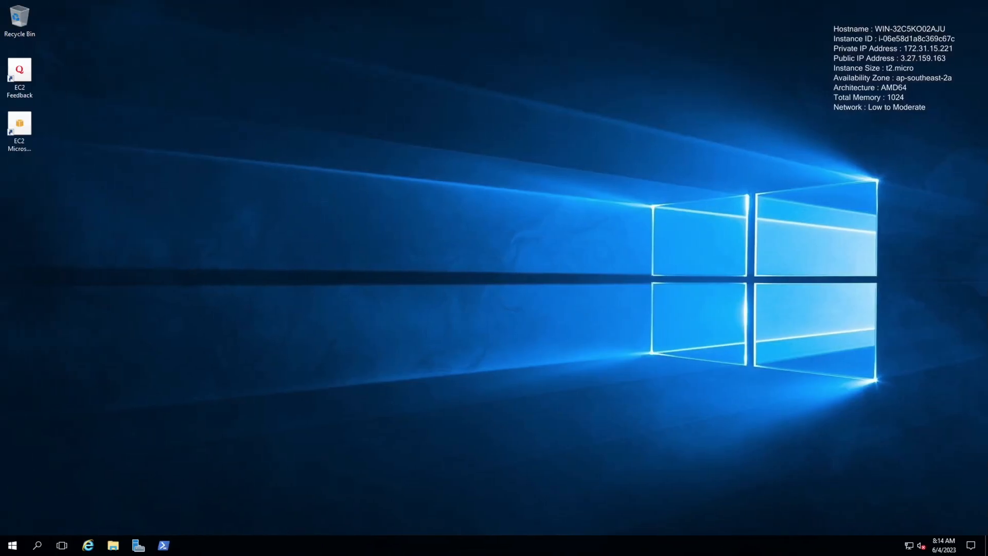
Open Programs and Features (appwiz.cpl) on the upgraded 2016 server and inspect AWS PV Drivers, Amazon SSM Agent and Amazon EC2Launch
{"action": "left_click", "coordinate": [12, 545]}
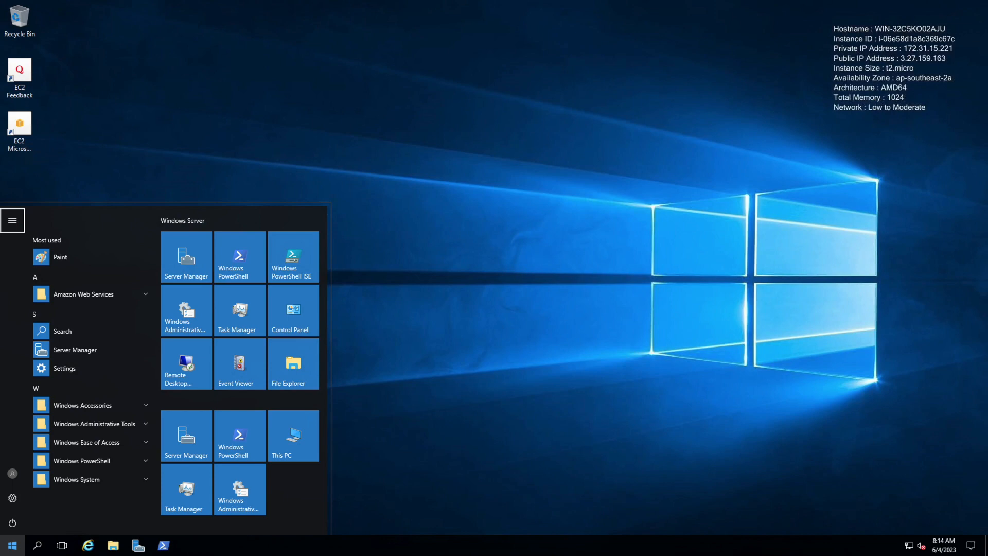
{"action": "type", "text": "appwiz."}
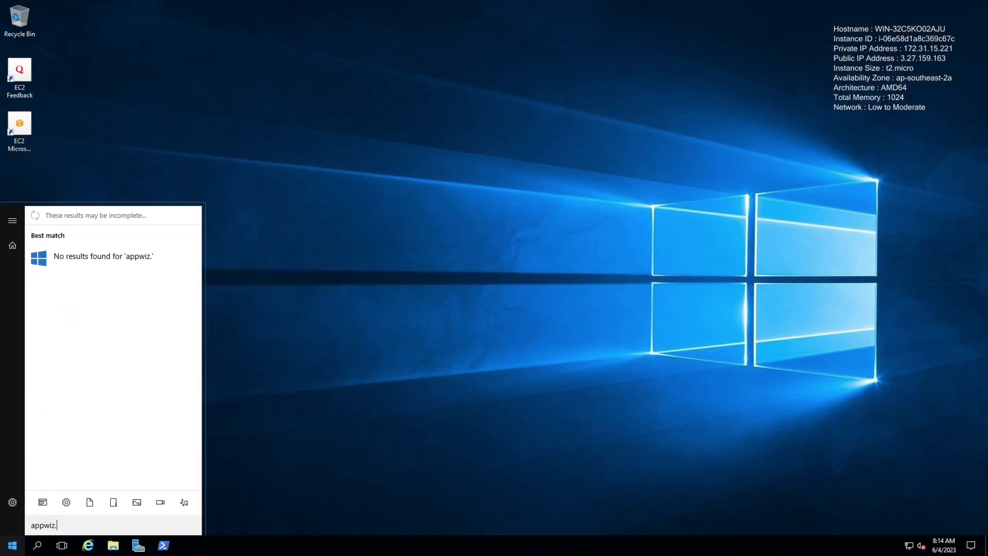
{"action": "type", "text": "cpl"}
{"action": "key", "text": "Return"}
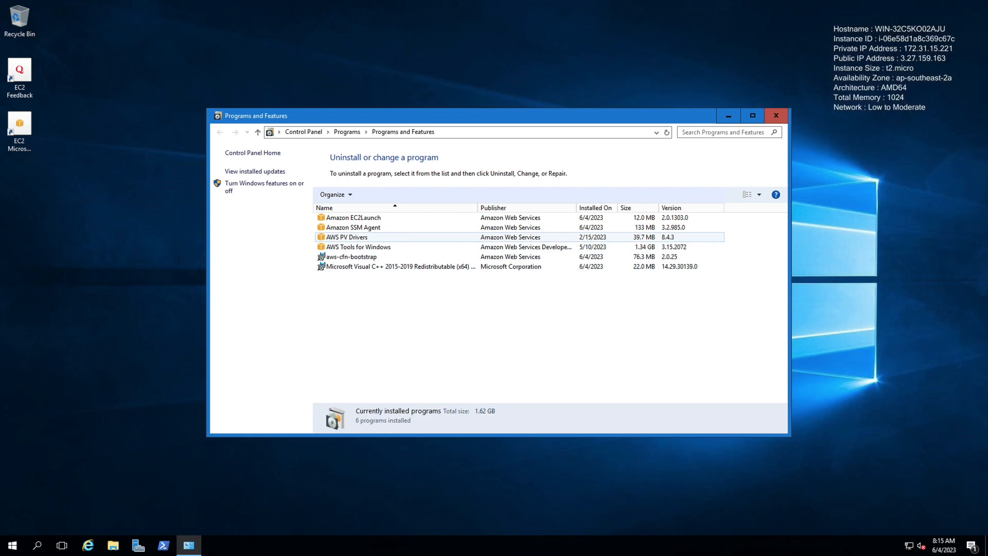
{"action": "left_click", "coordinate": [348, 238]}
{"action": "left_click", "coordinate": [353, 228]}
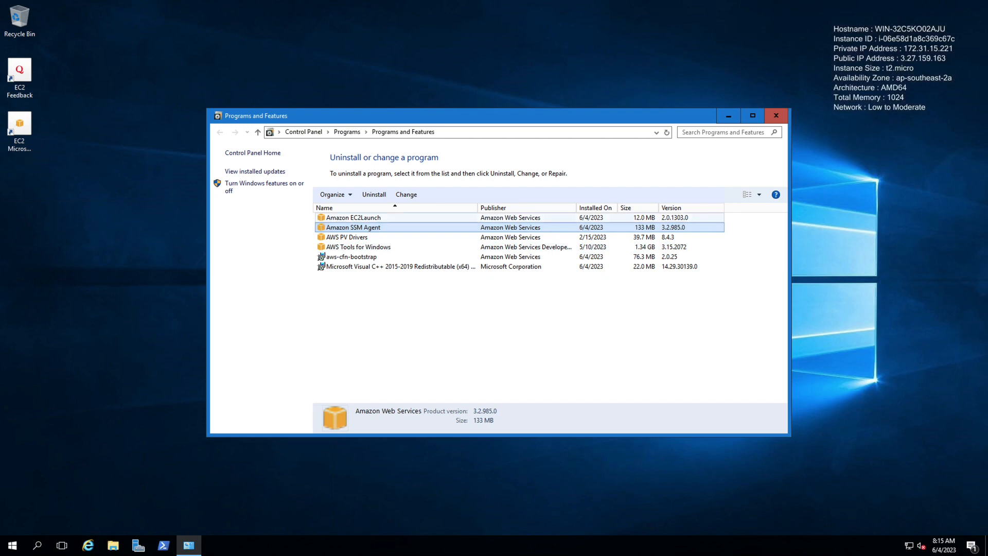
{"action": "left_click", "coordinate": [354, 217]}
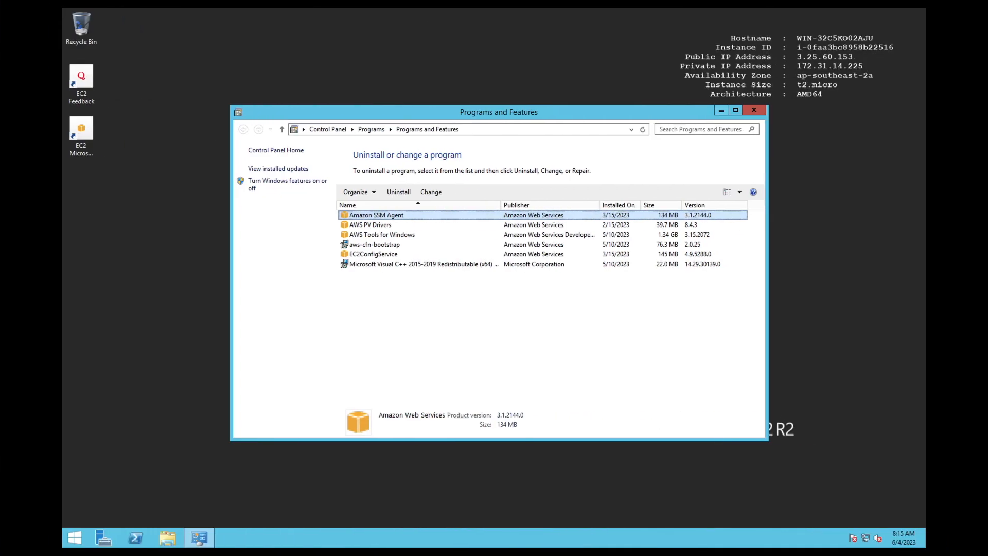
On the Windows Server 2012 R2 instance, run slmgr /dlv in an administrator Command Prompt to check its licensing details
{"action": "left_click", "coordinate": [75, 538]}
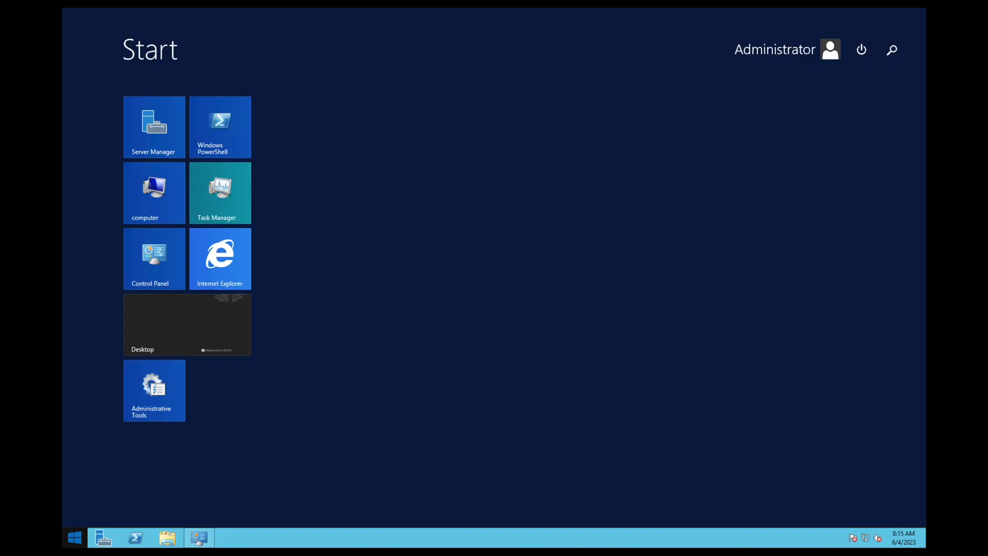
{"action": "type", "text": "cmd"}
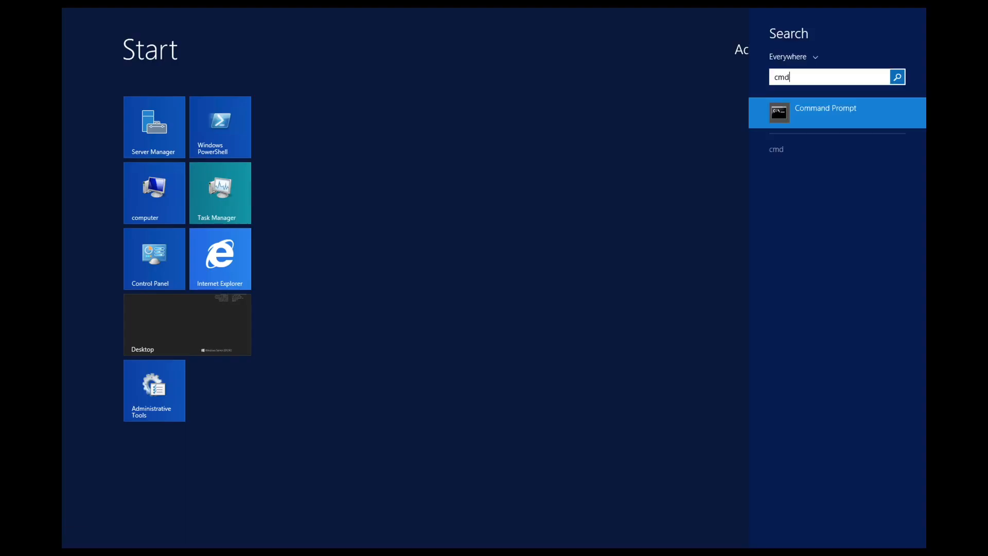
{"action": "right_click", "coordinate": [779, 115]}
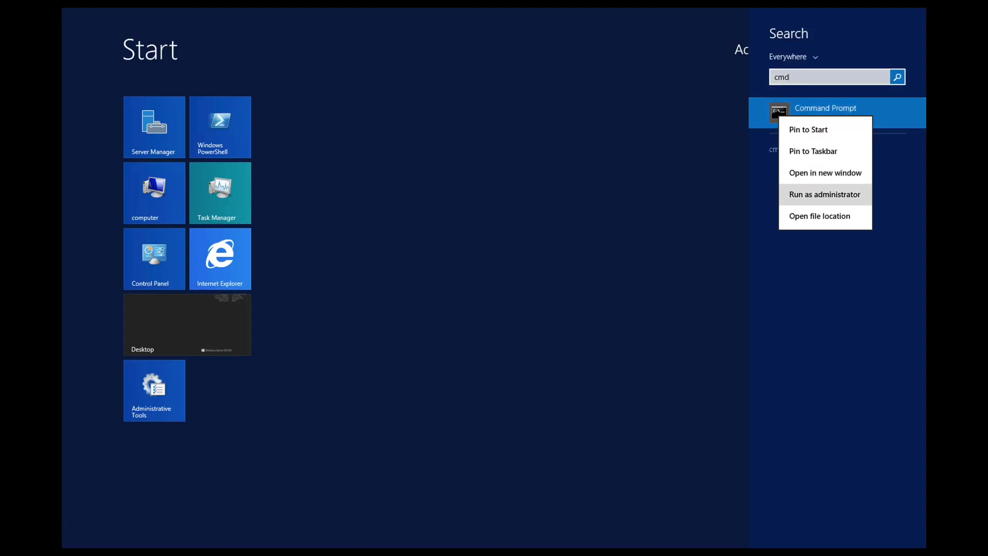
{"action": "left_click", "coordinate": [824, 194]}
{"action": "type", "text": "slmgr /dlv"}
{"action": "key", "text": "Return"}
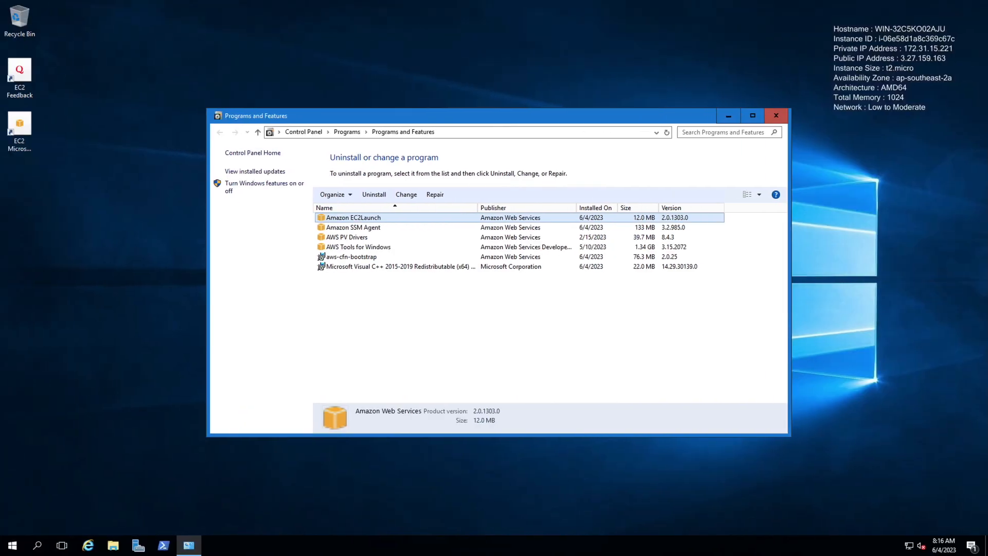
On the upgraded 2016 server, run slmgr /dlv in an administrator Command Prompt to view the activation details
{"action": "left_click", "coordinate": [13, 545]}
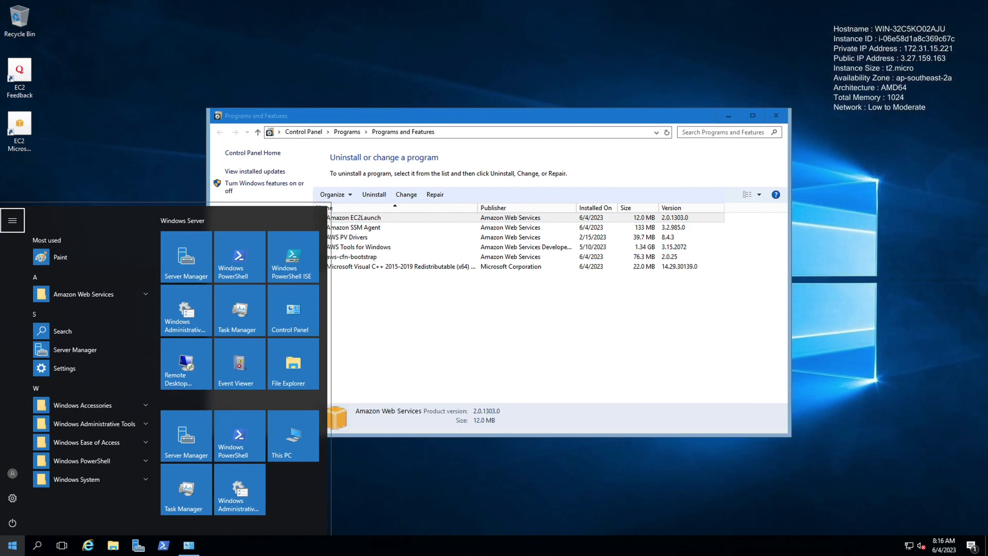
{"action": "type", "text": "cmd"}
{"action": "right_click", "coordinate": [104, 230]}
{"action": "left_click", "coordinate": [139, 237]}
{"action": "type", "text": "slmgr /dlv"}
{"action": "key", "text": "Return"}
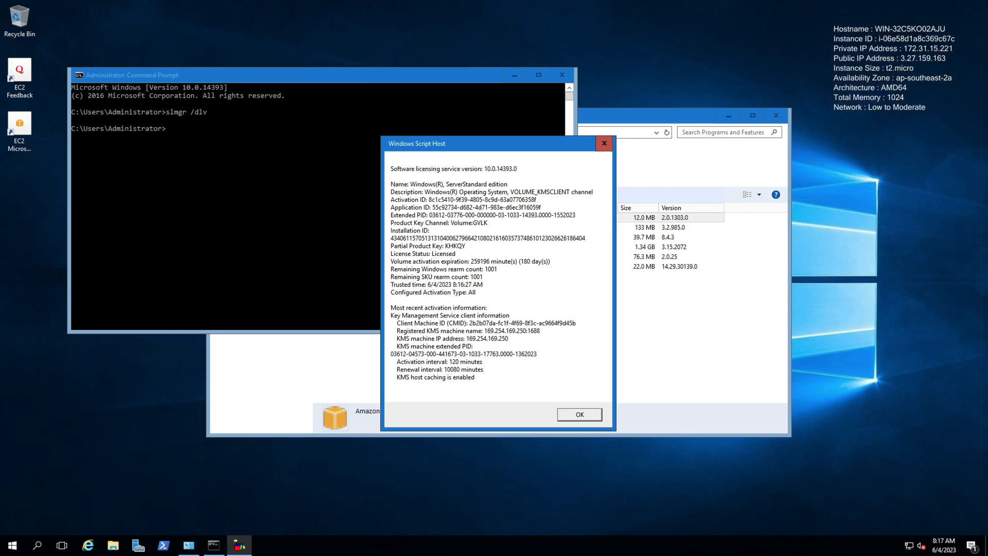
Switch to the browser's Microsoft KMS client activation page and locate the Windows Server 2016 Standard client product key for comparison
{"action": "key", "text": "ctrl+Right"}
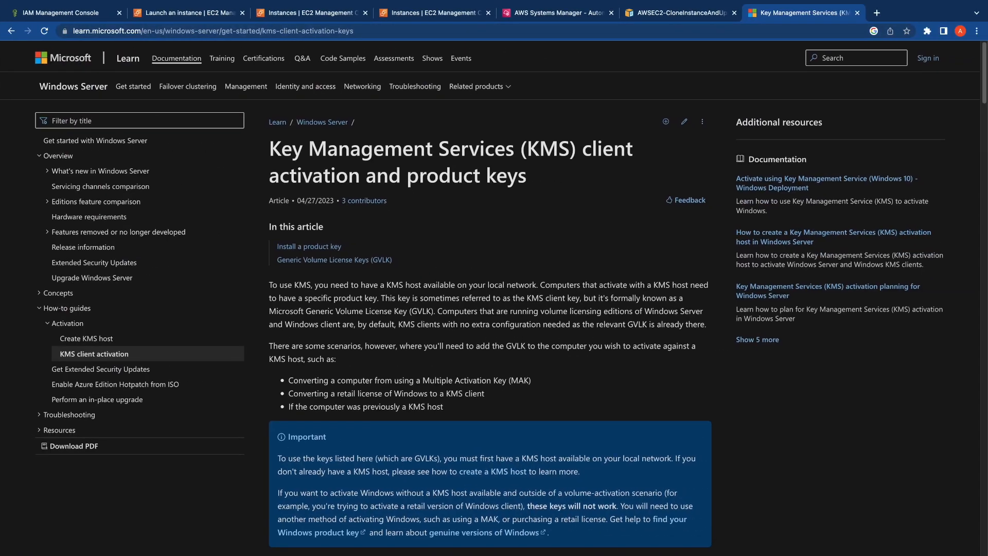
{"action": "triple_click", "coordinate": [370, 146]}
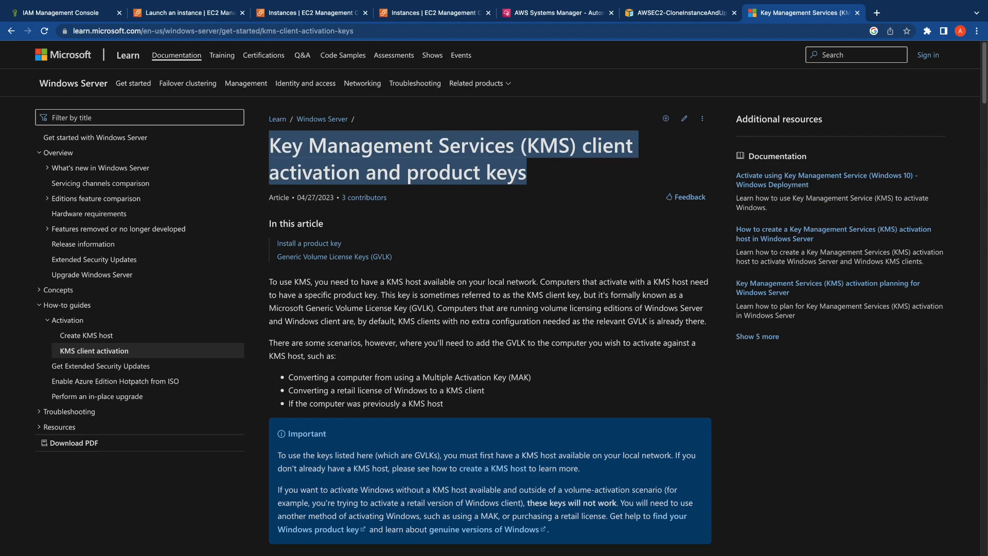
{"action": "scroll", "coordinate": [490, 309], "scroll_direction": "down", "scroll_amount": 15}
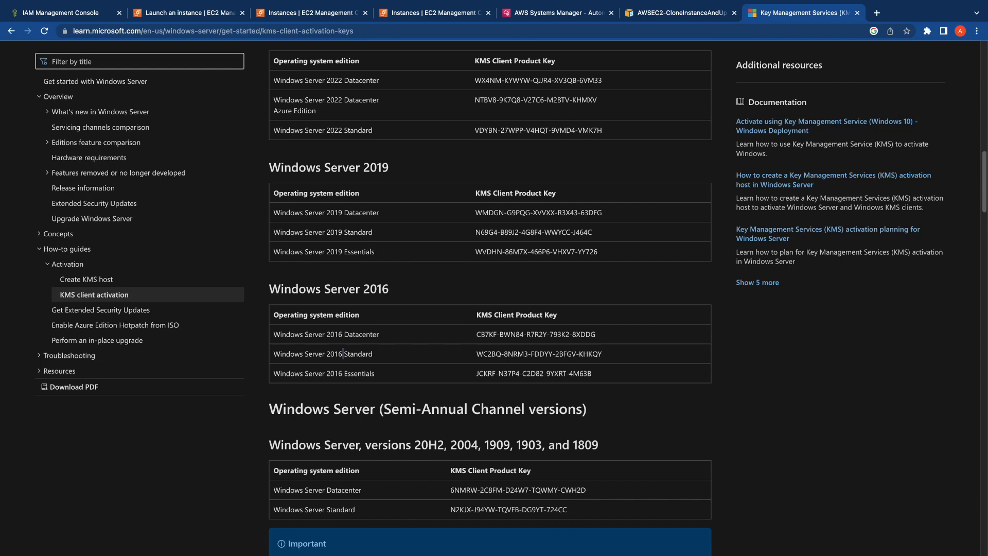
{"action": "double_click", "coordinate": [590, 353]}
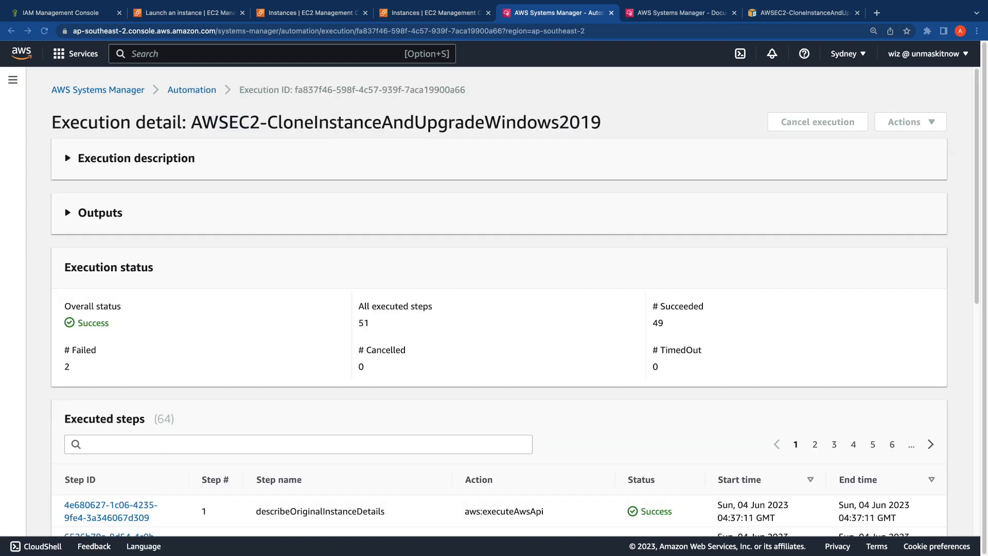
In the AWSEC2-CloneInstanceAndUpgradeWindows2019 execution, go to page 5 of the executed steps and examine the deletePreBackupAMIFromDriverUpgrade row
{"action": "left_click_drag", "start_coordinate": [601, 122], "coordinate": [51, 122]}
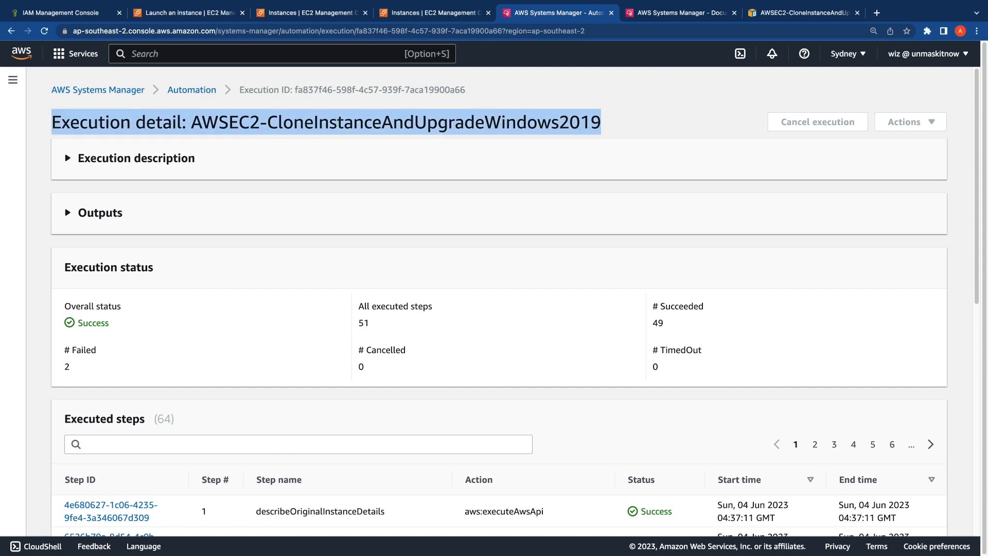
{"action": "scroll", "coordinate": [499, 308], "scroll_direction": "down", "scroll_amount": 6}
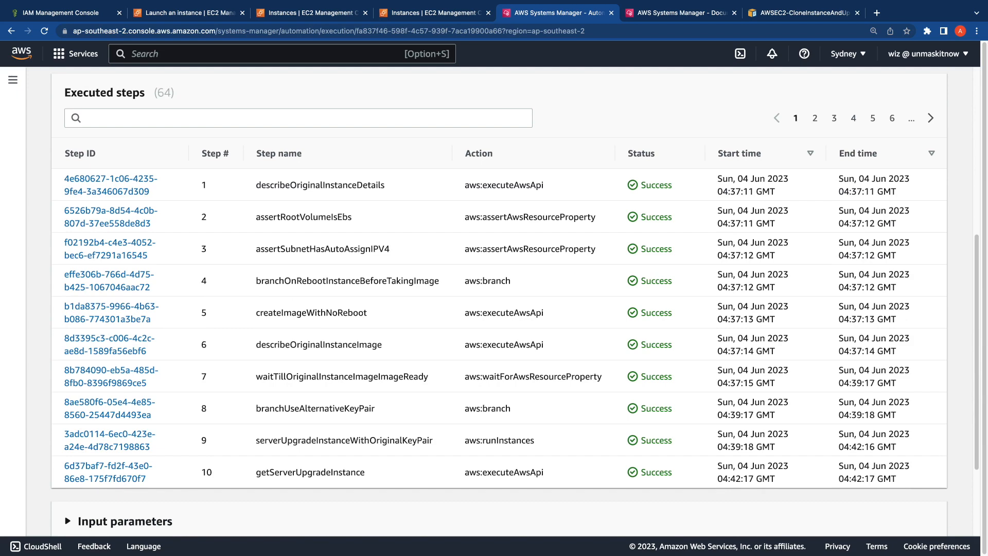
{"action": "left_click", "coordinate": [873, 118]}
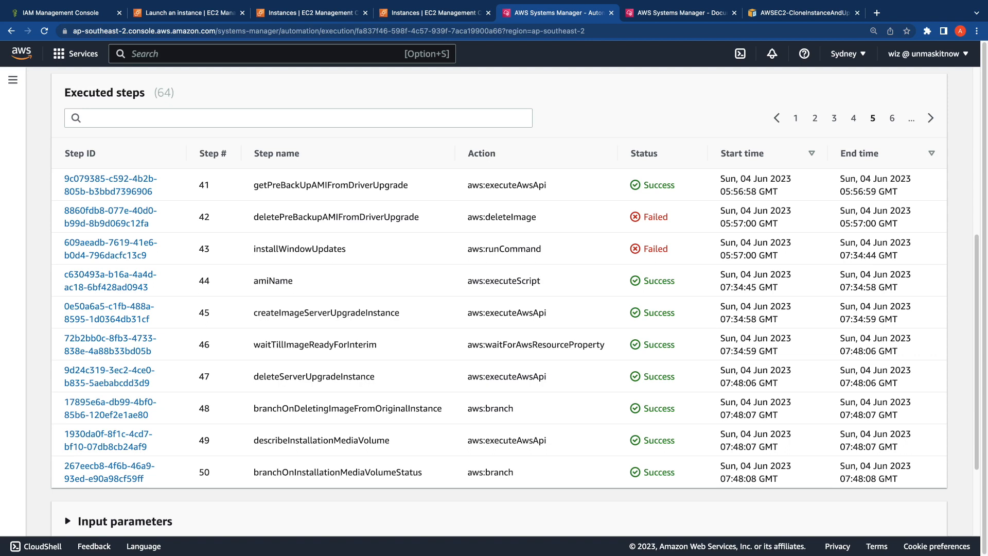
{"action": "double_click", "coordinate": [336, 217]}
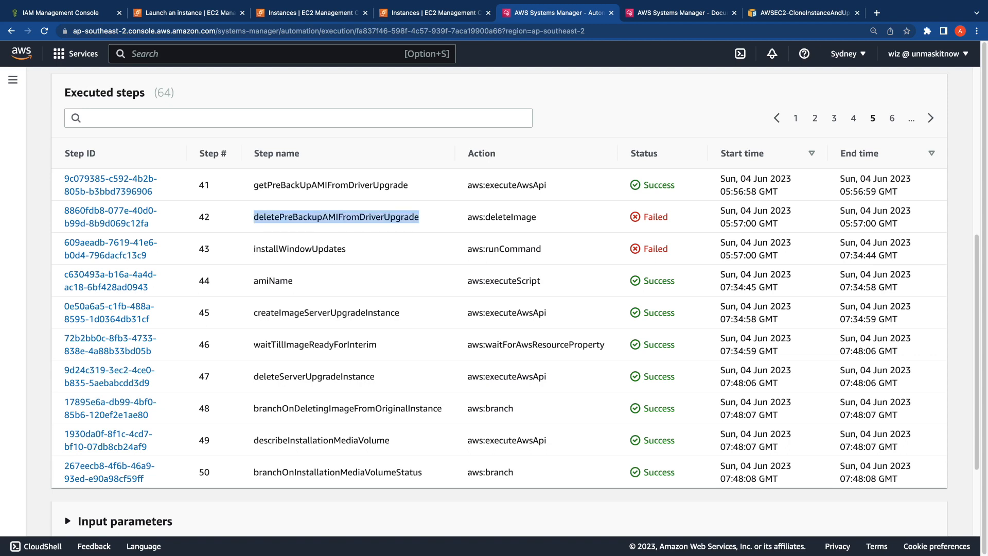
{"action": "left_click_drag", "start_coordinate": [538, 218], "coordinate": [467, 217]}
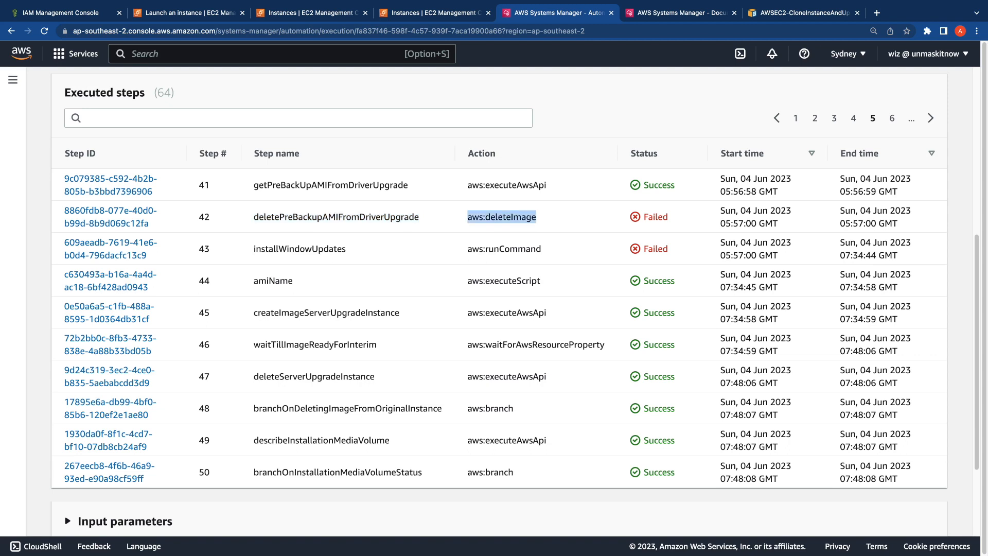
{"action": "double_click", "coordinate": [336, 218]}
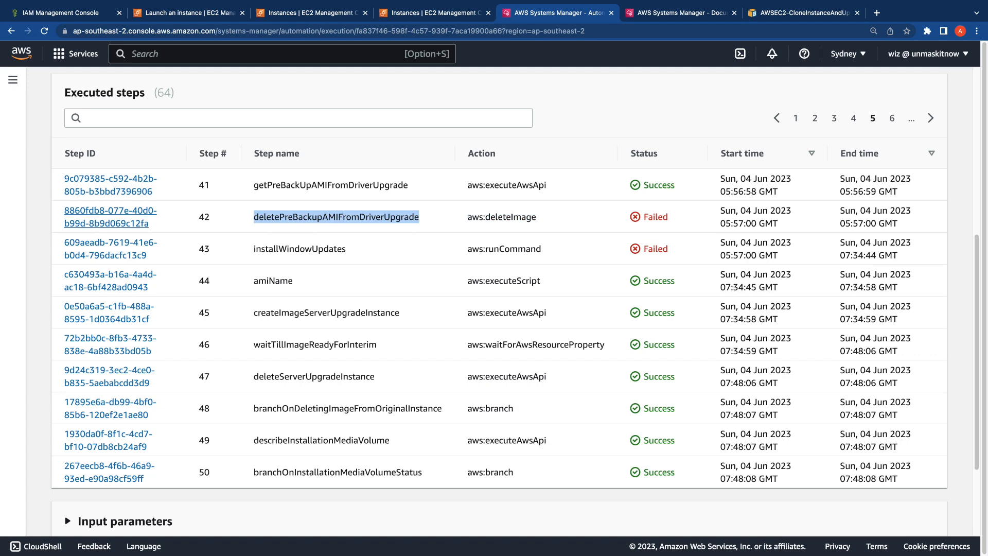
Open the execution detail of step 42, deletePreBackupAMIFromDriverUpgrade, and read its failure message
{"action": "left_click", "coordinate": [110, 216]}
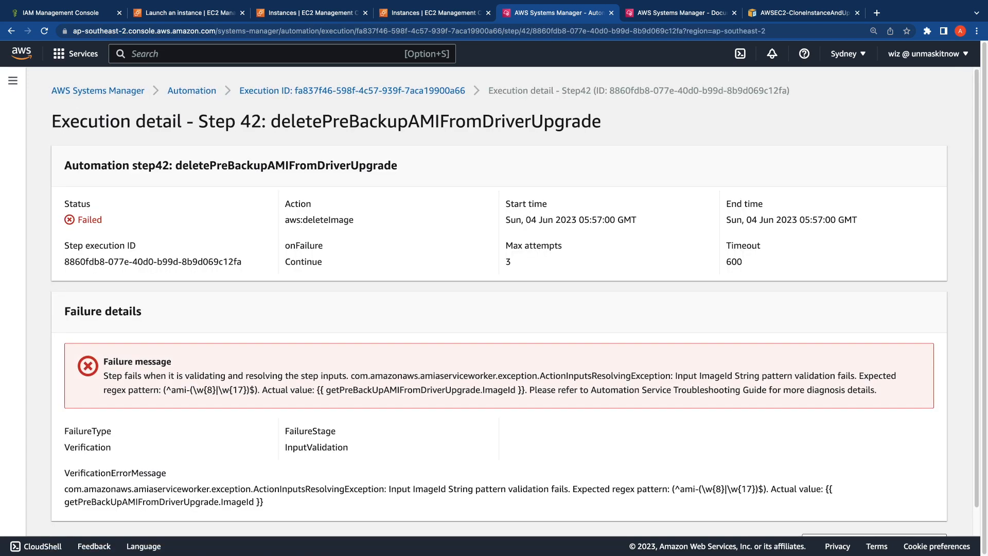
{"action": "double_click", "coordinate": [605, 375]}
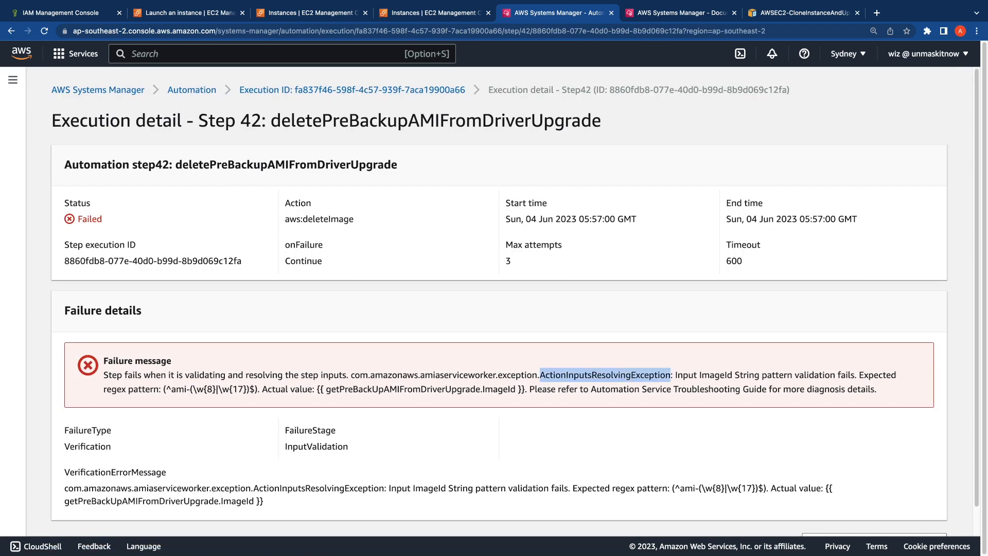
{"action": "double_click", "coordinate": [716, 375]}
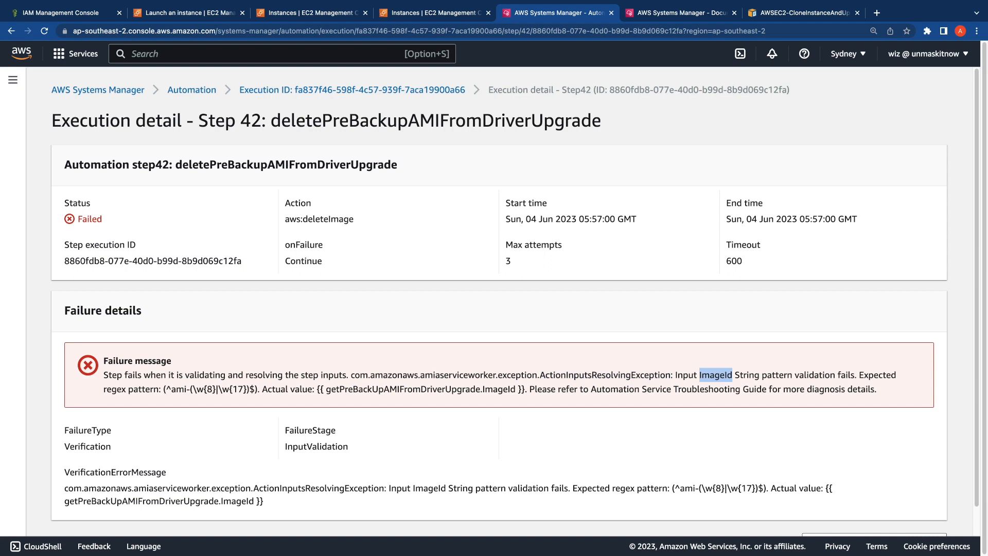
{"action": "triple_click", "coordinate": [210, 389]}
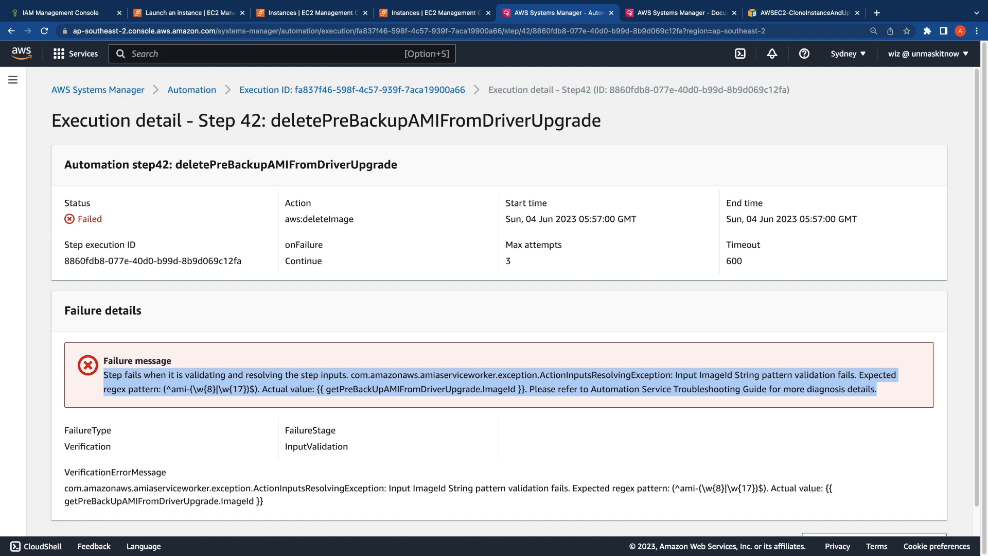
{"action": "left_click", "coordinate": [210, 389]}
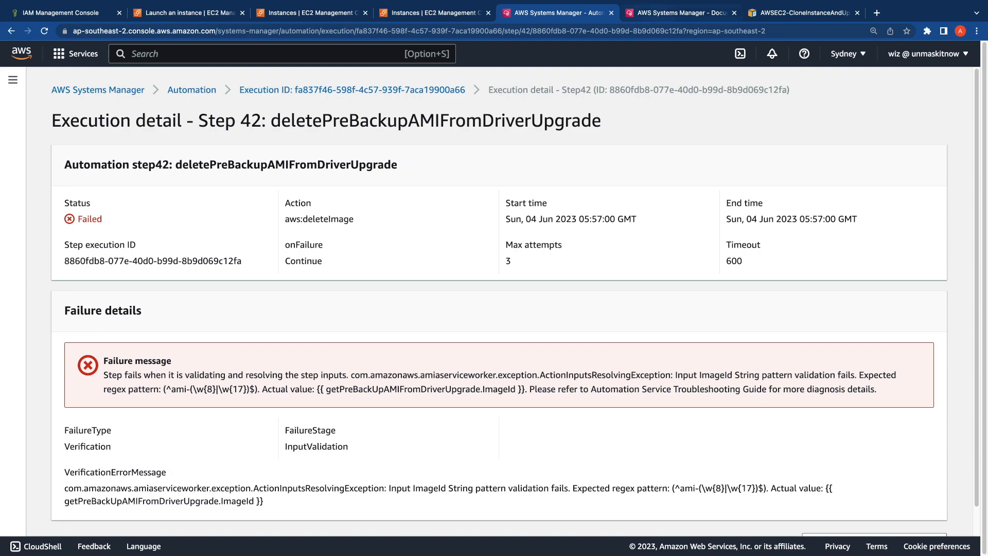
In the AWSEC2-CloneInstanceAndUpgradeWindows2019 document content, find the getPreBackUpAMIFromDriverUpgrade and deletePreBackupAMIFromDriverUpgrade definitions and examine their ImageId references
{"action": "key", "text": "ctrl+Tab"}
{"action": "scroll", "coordinate": [494, 301], "scroll_direction": "up", "scroll_amount": 20}
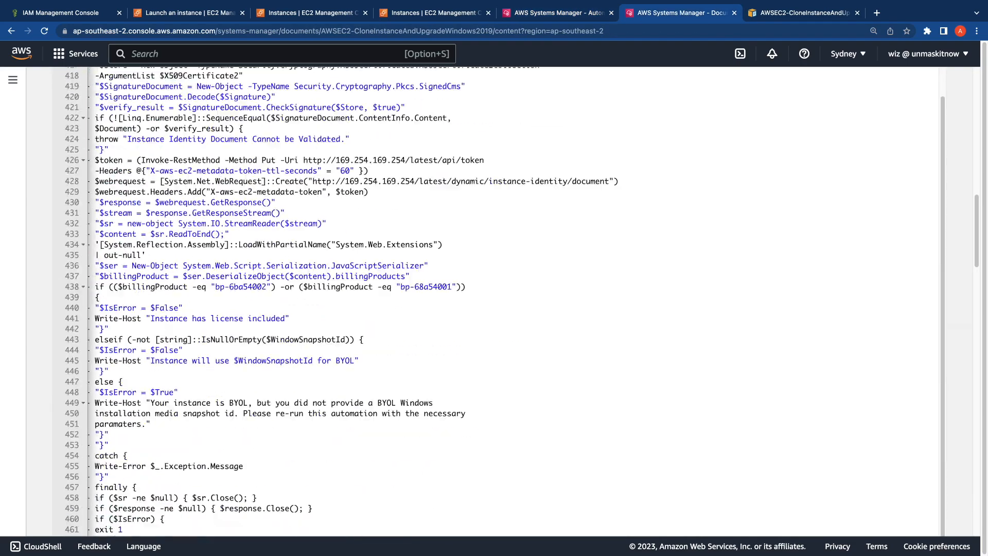
{"action": "scroll", "coordinate": [494, 301], "scroll_direction": "up", "scroll_amount": 10}
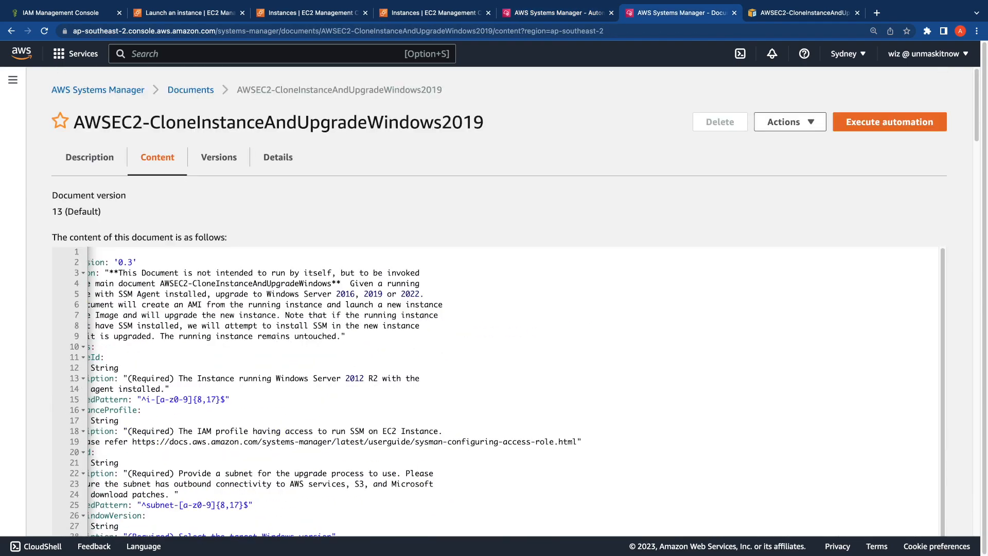
{"action": "double_click", "coordinate": [316, 123]}
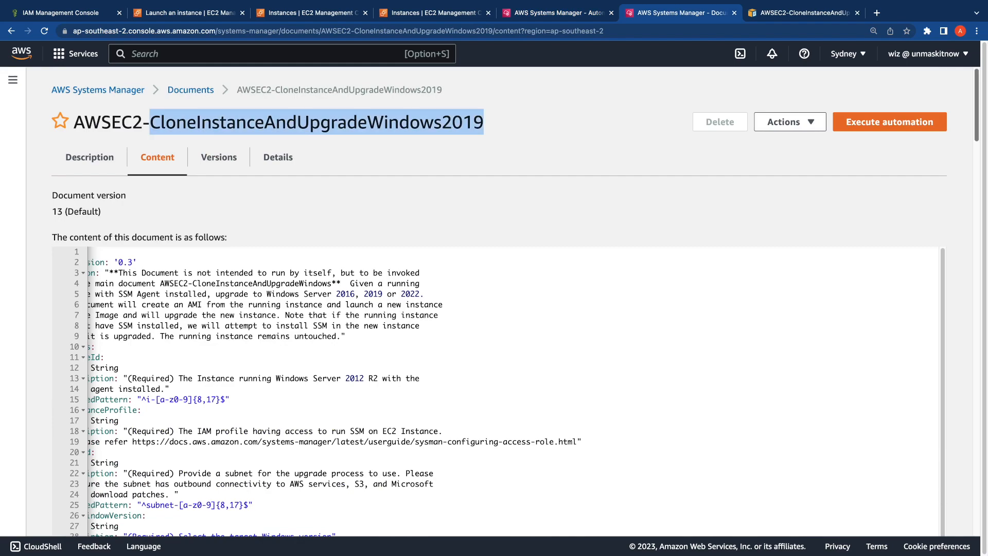
{"action": "scroll", "coordinate": [494, 301], "scroll_direction": "down", "scroll_amount": 15}
{"action": "scroll", "coordinate": [493, 301], "scroll_direction": "down", "scroll_amount": 20}
{"action": "scroll", "coordinate": [493, 301], "scroll_direction": "down", "scroll_amount": 20}
{"action": "scroll", "coordinate": [494, 301], "scroll_direction": "down", "scroll_amount": 10}
{"action": "scroll", "coordinate": [493, 301], "scroll_direction": "down", "scroll_amount": 8}
{"action": "scroll", "coordinate": [494, 301], "scroll_direction": "up", "scroll_amount": 5}
{"action": "scroll", "coordinate": [494, 301], "scroll_direction": "right", "scroll_amount": 1}
{"action": "scroll", "coordinate": [494, 301], "scroll_direction": "left", "scroll_amount": 2}
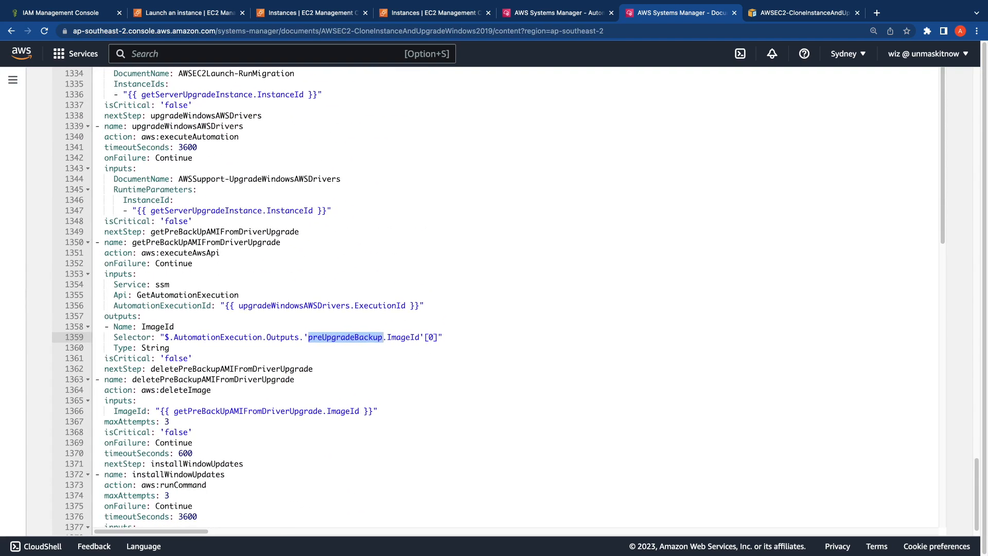
In the document content, trace deletePreBackupAMIFromDriverUpgrade's ImageId input back to getPreBackUpAMIFromDriverUpgrade and its GetAutomationExecution API call
{"action": "double_click", "coordinate": [195, 369]}
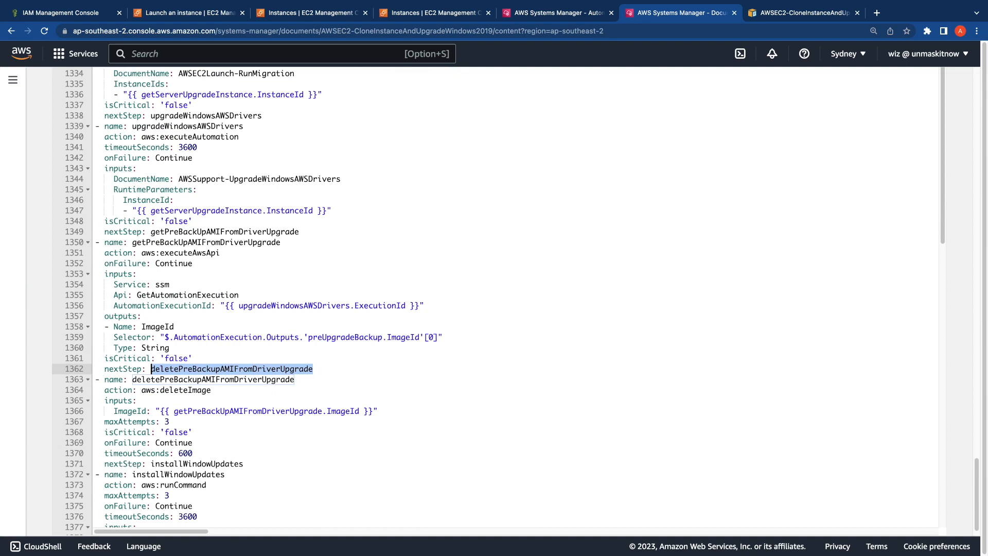
{"action": "double_click", "coordinate": [252, 411]}
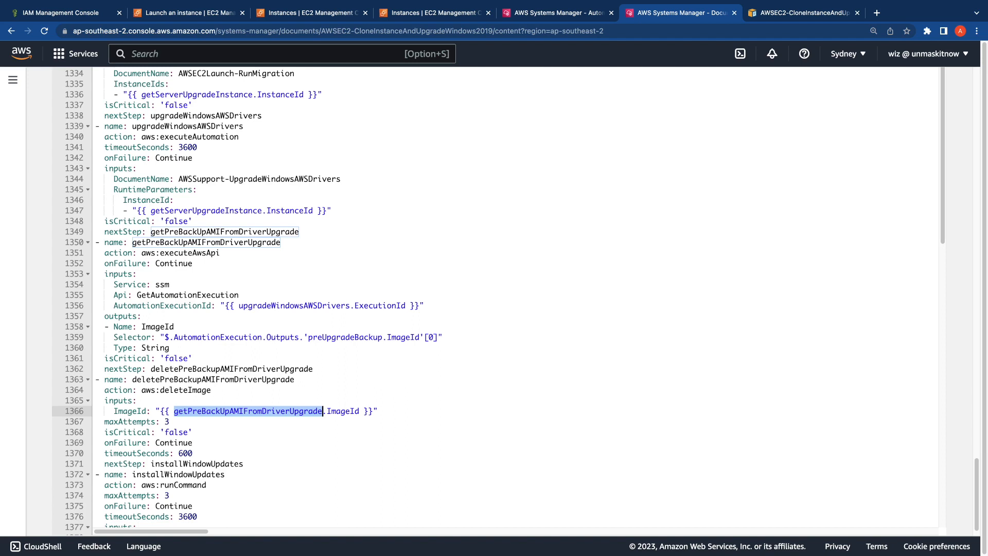
{"action": "double_click", "coordinate": [198, 232]}
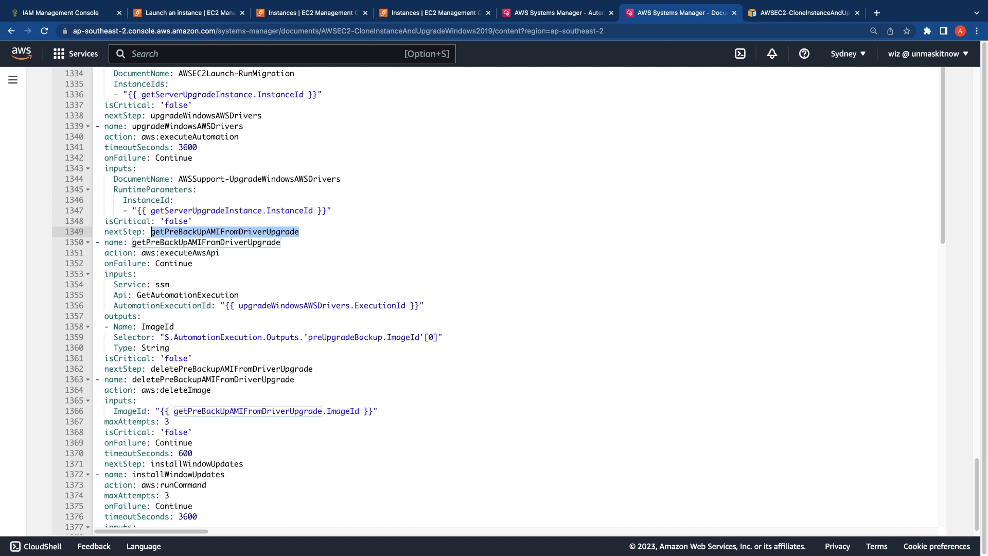
{"action": "double_click", "coordinate": [171, 295]}
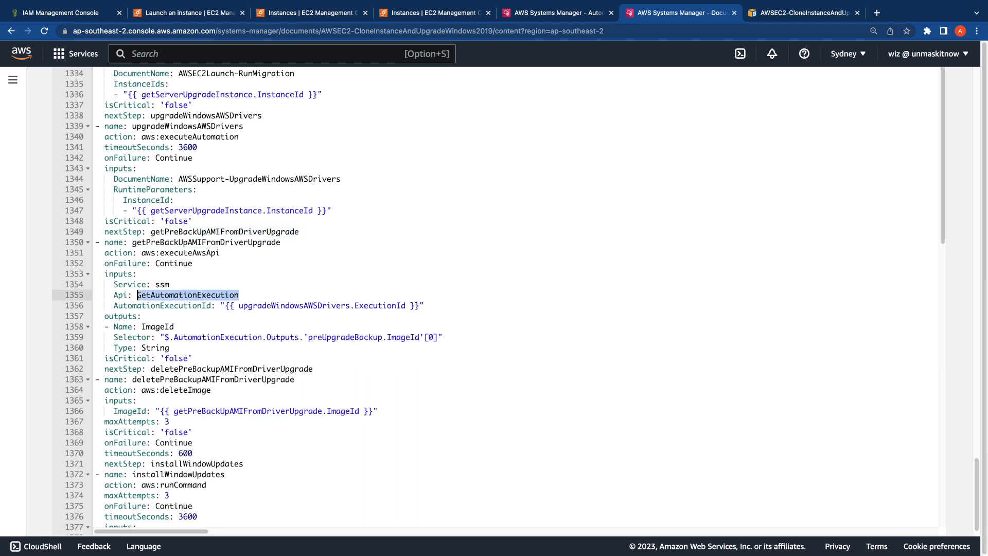
Examine each part of the getPreBackUpAMIFromDriverUpgrade output selector: AutomationExecution.Outputs, preUpgradeBackup and ImageId
{"action": "scroll", "coordinate": [170, 295], "scroll_direction": "up", "scroll_amount": 3}
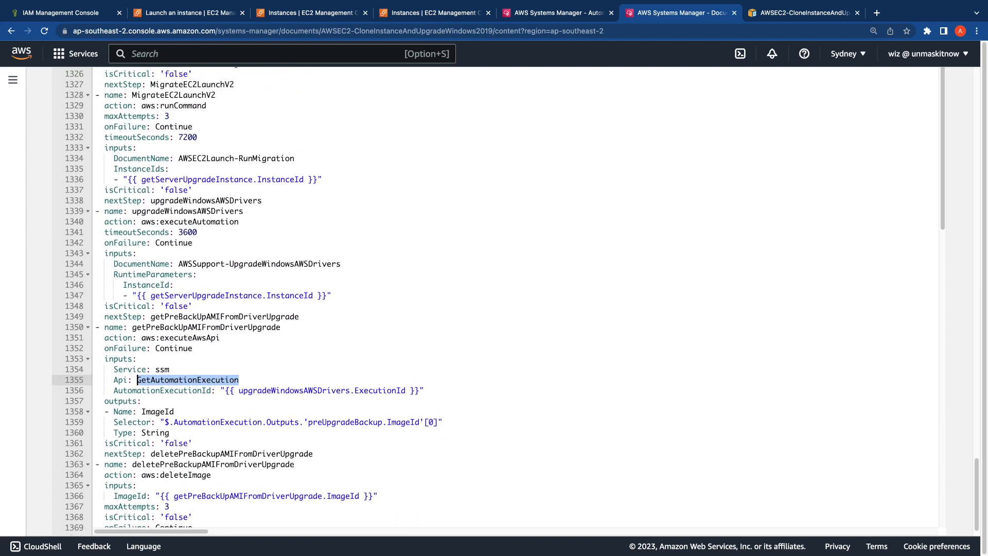
{"action": "double_click", "coordinate": [200, 422]}
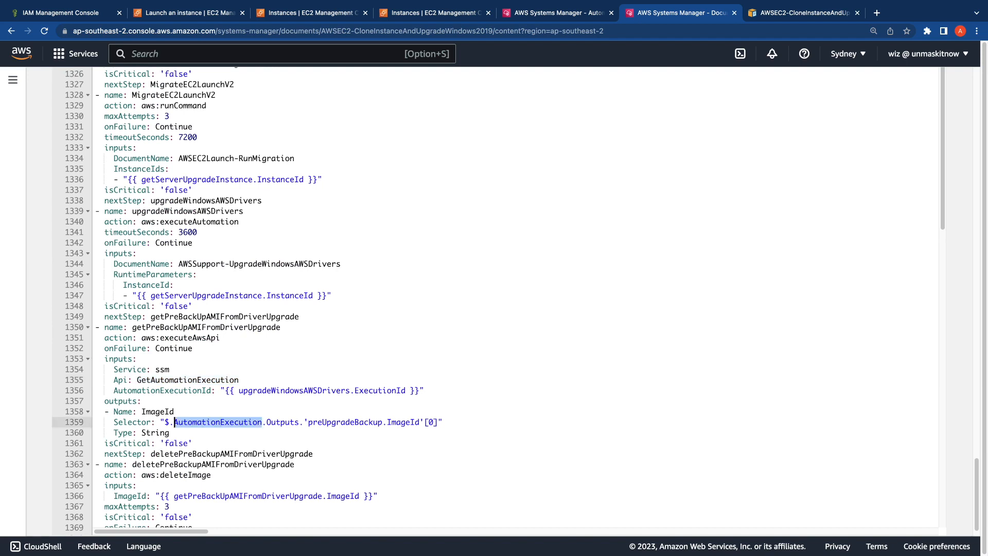
{"action": "double_click", "coordinate": [341, 422]}
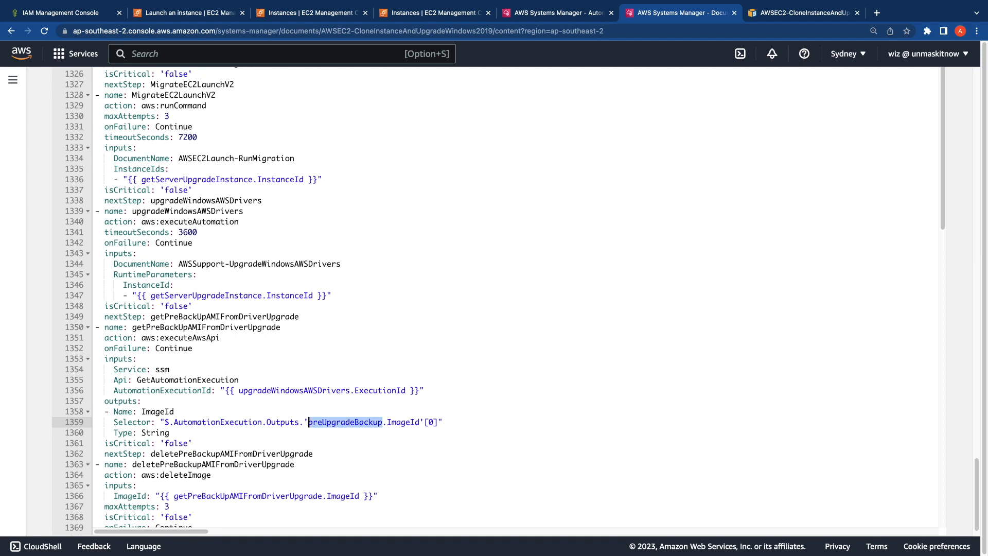
{"action": "double_click", "coordinate": [416, 422]}
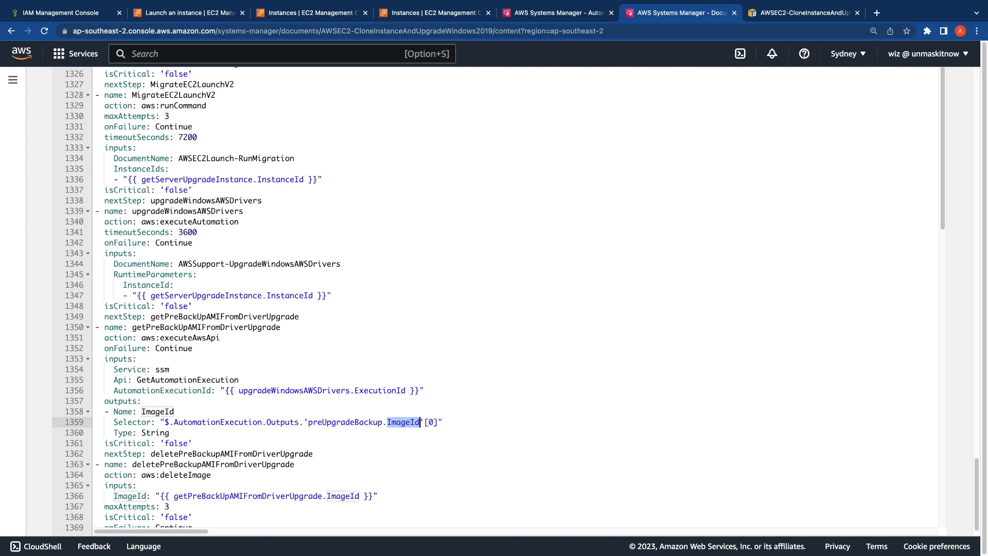
{"action": "left_click_drag", "start_coordinate": [308, 422], "coordinate": [184, 422]}
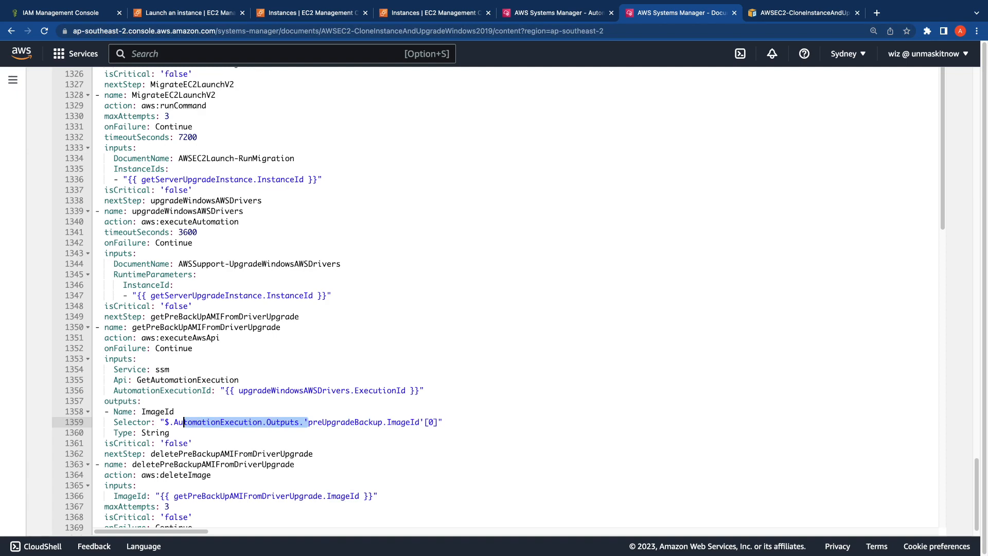
From the list of automation executions, open the AWSSupport-UpgradeWindowsAWSDrivers execution in a separate browser tab
{"action": "key", "text": "ctrl+shift+Tab"}
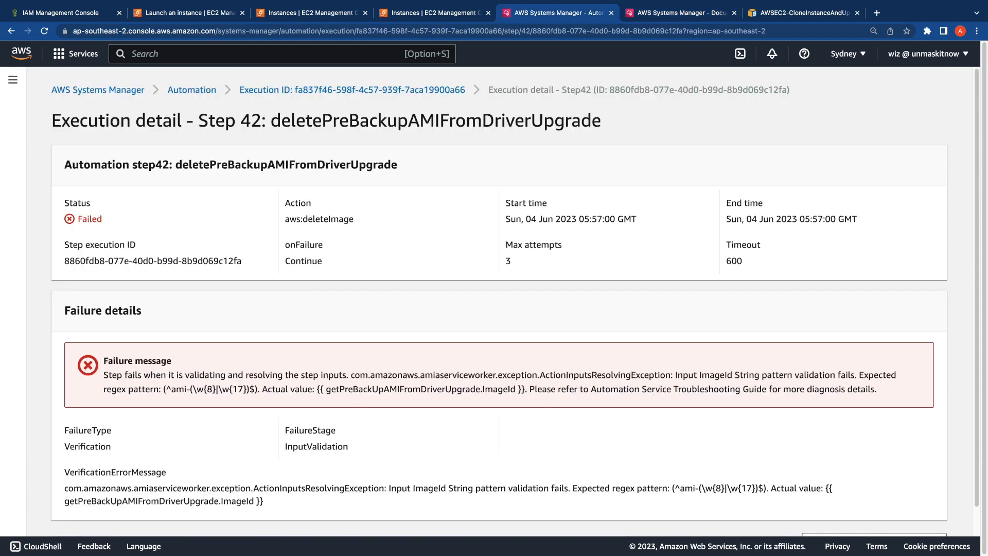
{"action": "left_click", "coordinate": [192, 89]}
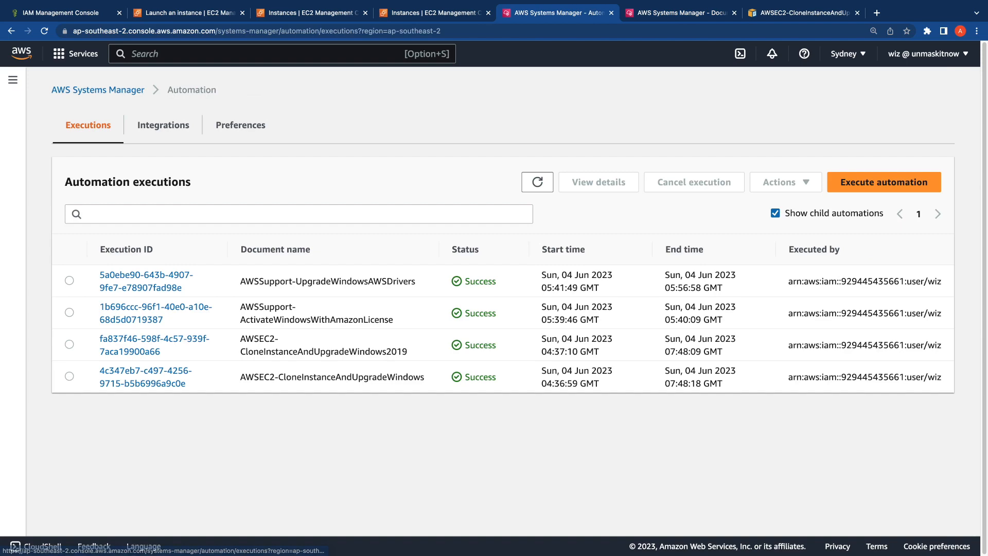
{"action": "right_click", "coordinate": [145, 276]}
{"action": "left_click", "coordinate": [165, 283]}
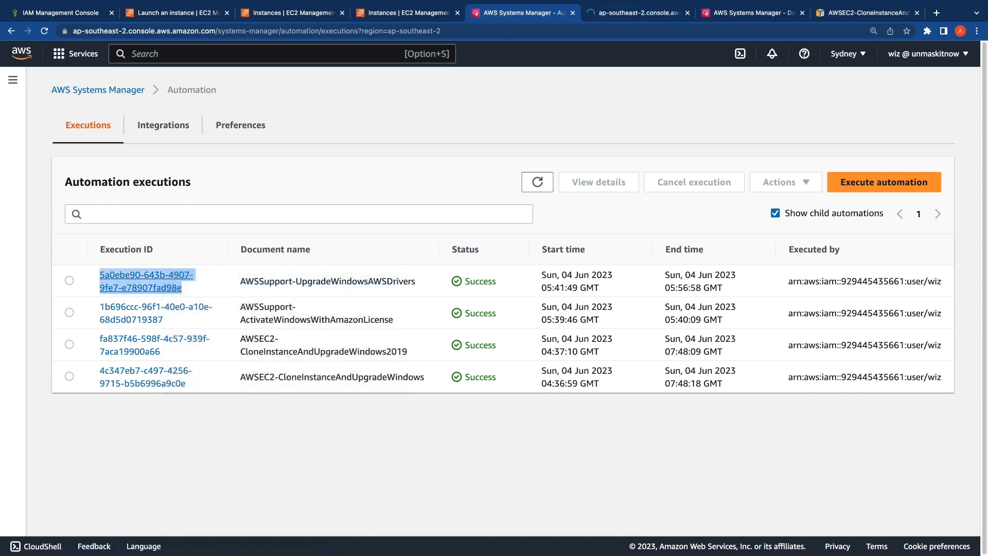
{"action": "key", "text": "ctrl+Tab"}
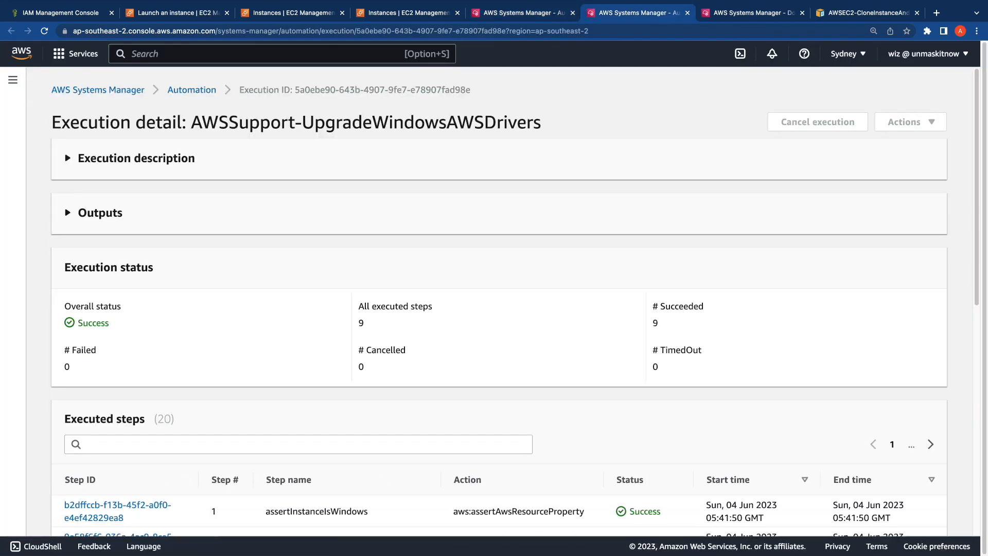
Expand the outputs of the AWSSupport-UpgradeWindowsAWSDrivers execution and examine the preUpgradeBackup.BackupImageId output name
{"action": "left_click", "coordinate": [100, 212]}
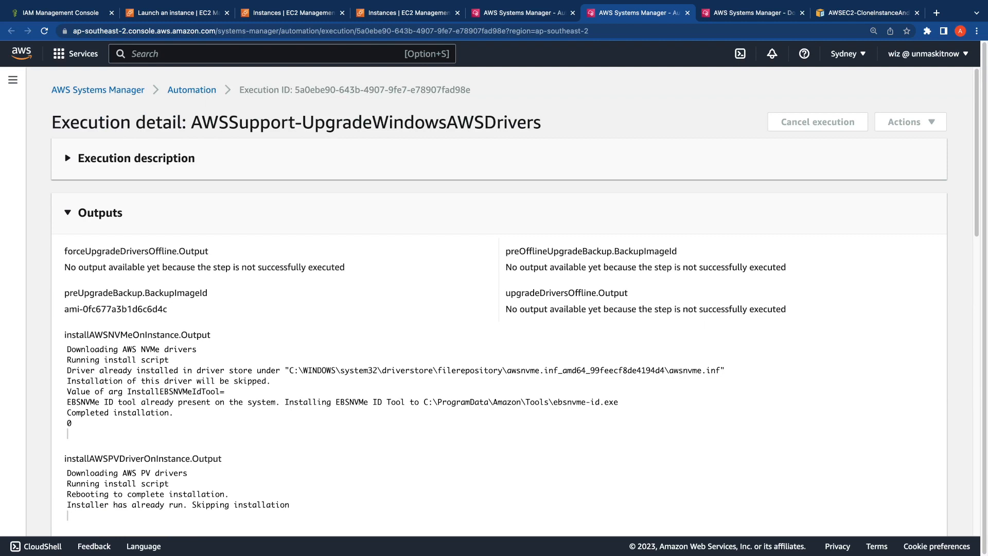
{"action": "double_click", "coordinate": [103, 293]}
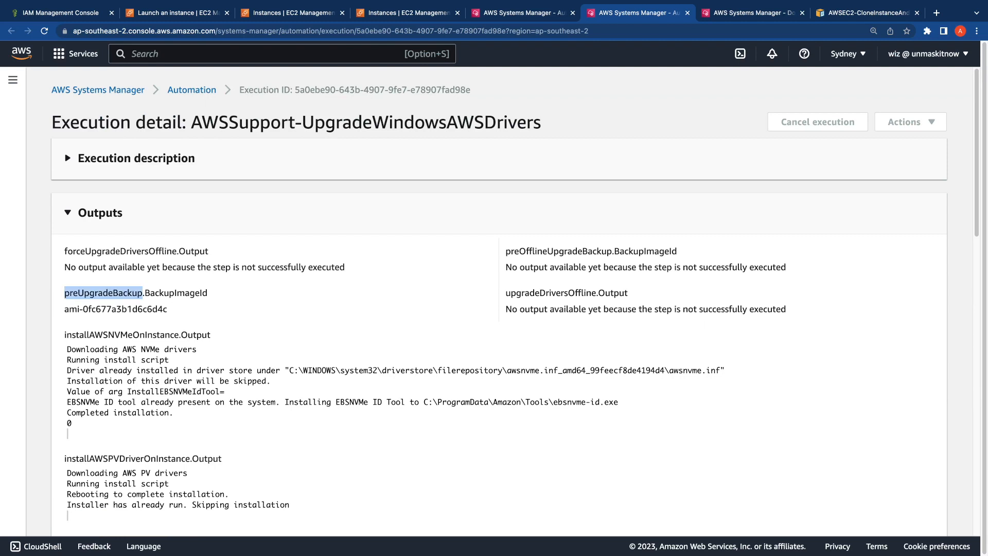
{"action": "double_click", "coordinate": [175, 293]}
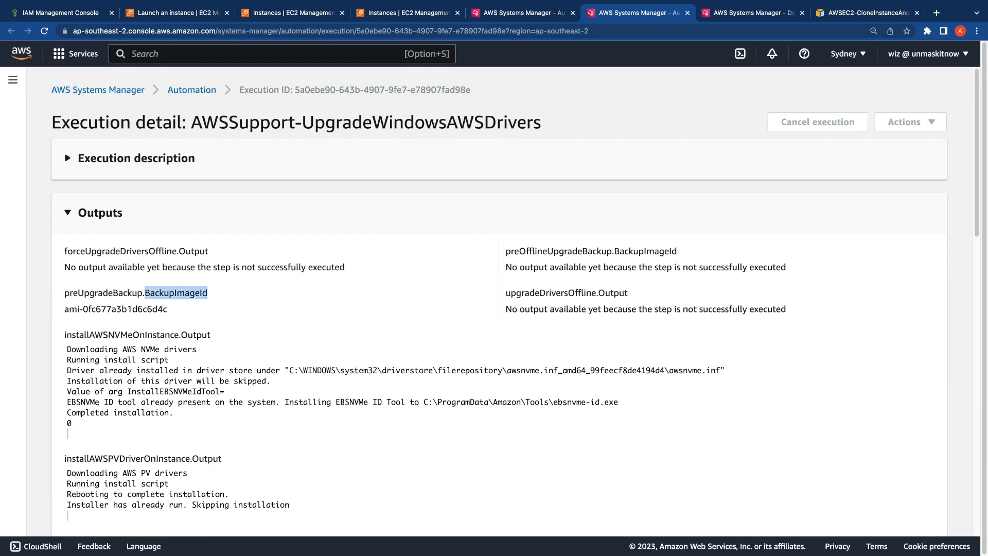
{"action": "left_click", "coordinate": [176, 293]}
{"action": "left_click_drag", "start_coordinate": [174, 292], "coordinate": [144, 293]}
Compare the preUpgradeBackup.ImageId reference in the document's selector with the preUpgradeBackup.BackupImageId output of the driver upgrade execution
{"action": "key", "text": "ctrl+shift+Tab"}
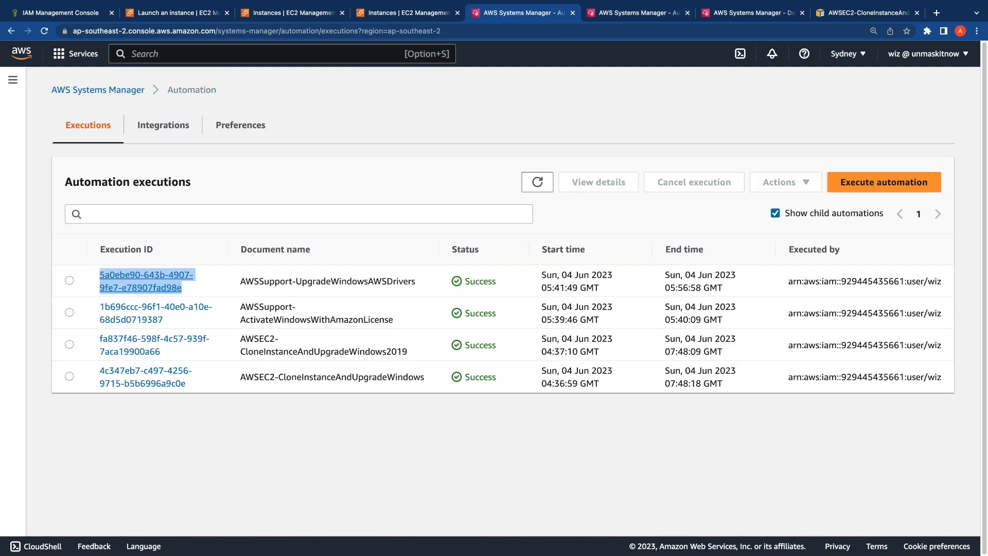
{"action": "key", "text": "ctrl+Tab"}
{"action": "key", "text": "ctrl+Tab"}
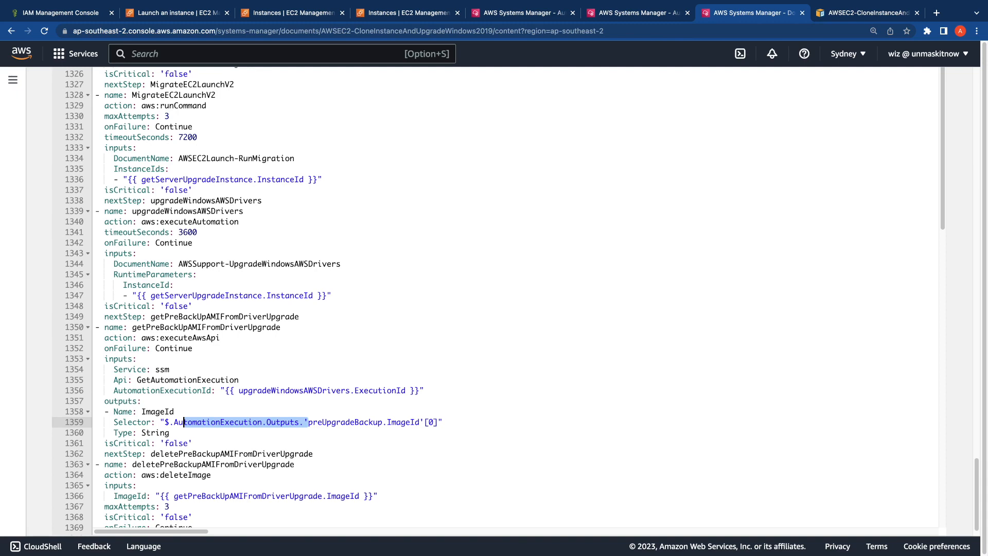
{"action": "left_click", "coordinate": [383, 422]}
{"action": "left_click_drag", "start_coordinate": [420, 422], "coordinate": [309, 422]}
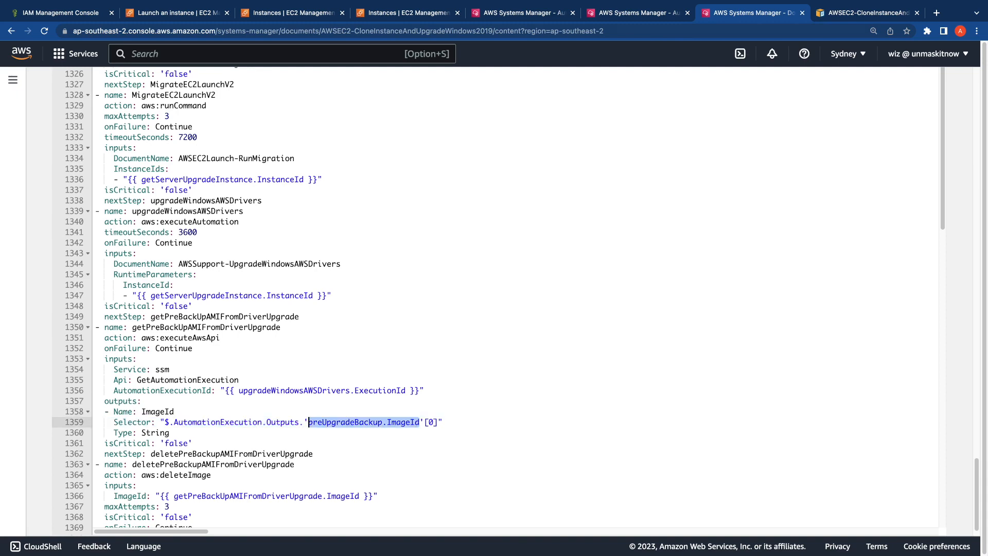
{"action": "key", "text": "ctrl+shift+Tab"}
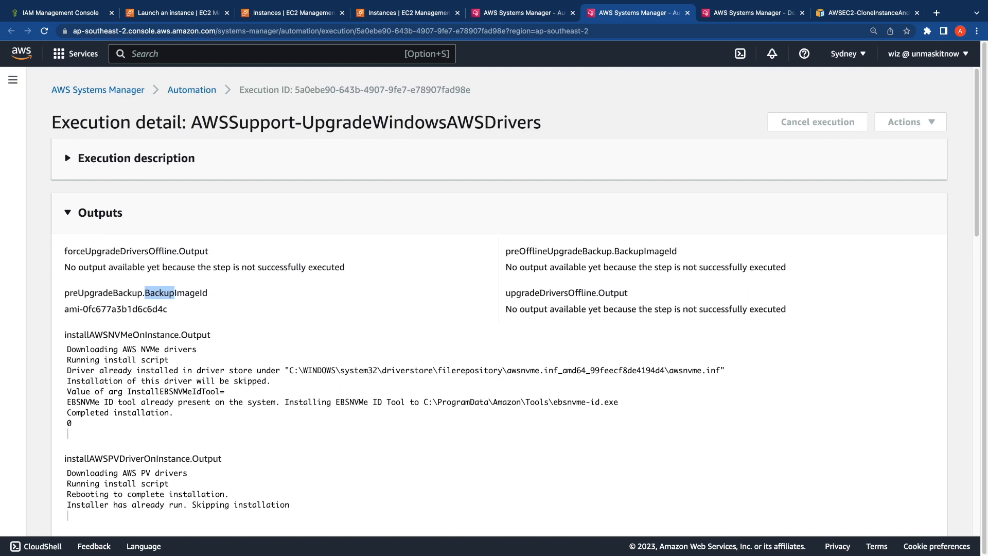
{"action": "double_click", "coordinate": [176, 293]}
{"action": "left_click", "coordinate": [192, 295]}
{"action": "left_click_drag", "start_coordinate": [207, 294], "coordinate": [65, 294]}
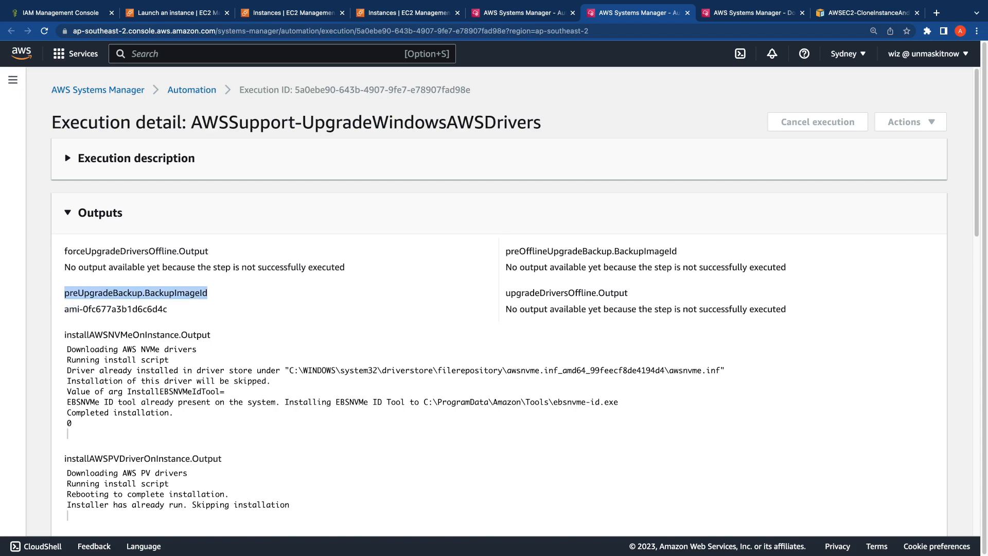
Open the AWSEC2-CloneInstanceAndUpgradeWindows2019 execution from the automation list and go to page 5 of its executed steps
{"action": "left_click", "coordinate": [529, 14]}
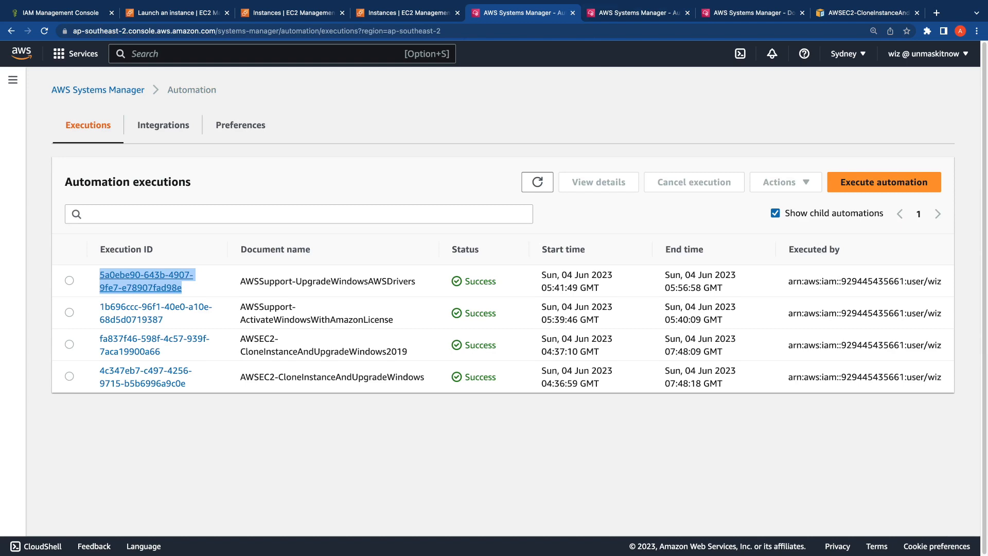
{"action": "left_click", "coordinate": [625, 13]}
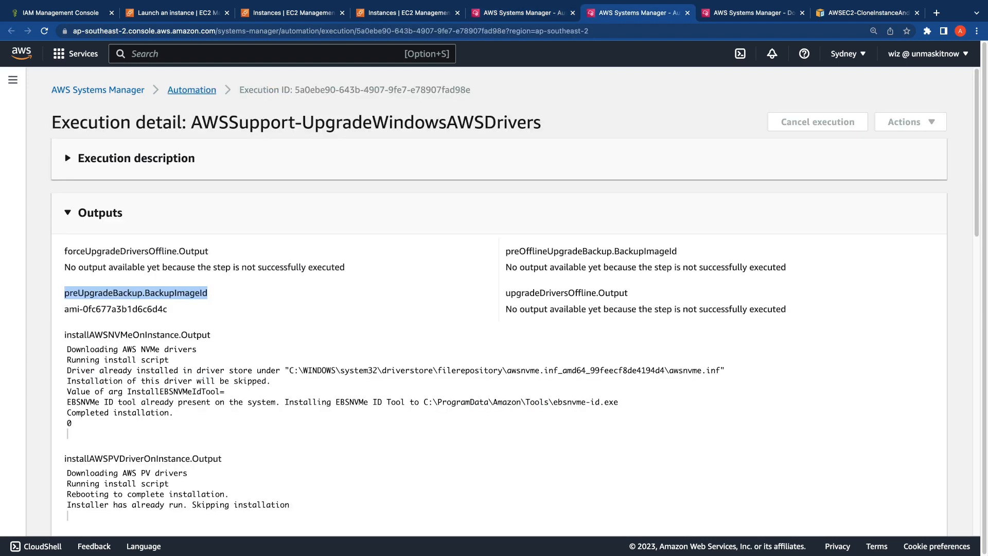
{"action": "left_click", "coordinate": [192, 90]}
{"action": "left_click", "coordinate": [124, 333]}
{"action": "scroll", "coordinate": [493, 309], "scroll_direction": "down", "scroll_amount": 3}
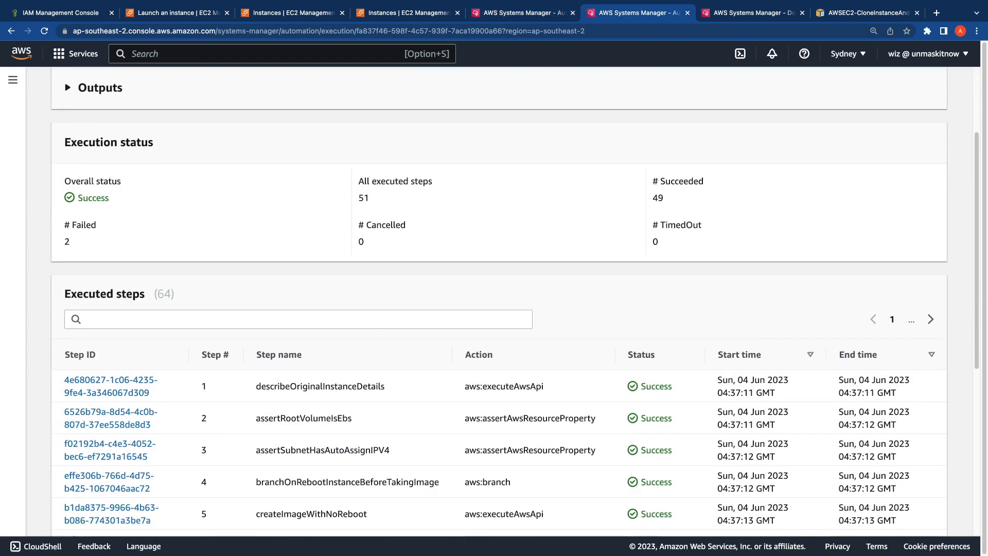
{"action": "scroll", "coordinate": [494, 303], "scroll_direction": "down", "scroll_amount": 3}
{"action": "left_click", "coordinate": [930, 151]}
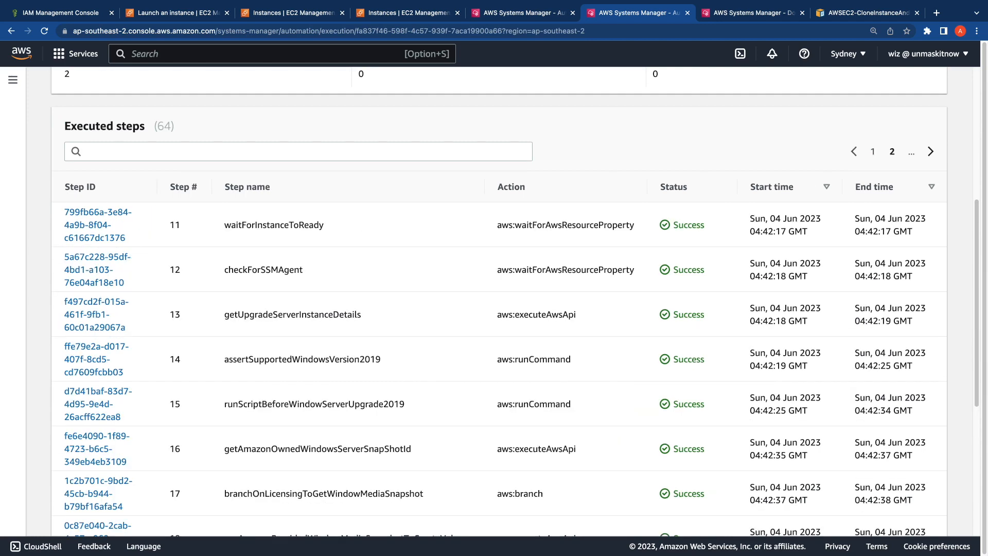
{"action": "left_click", "coordinate": [930, 151]}
{"action": "left_click", "coordinate": [930, 151]}
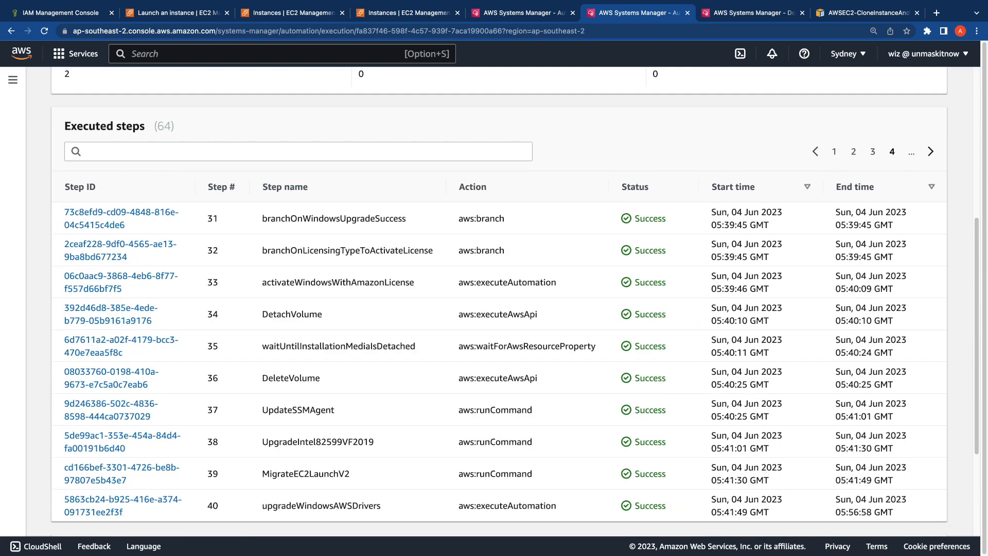
{"action": "left_click", "coordinate": [930, 151]}
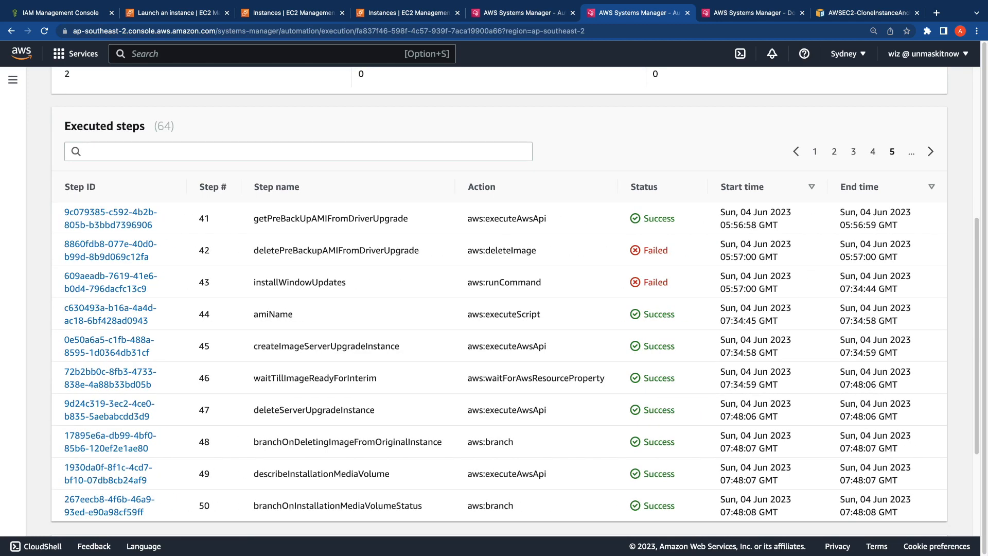
Open the execution detail of step 43, installWindowUpdates, and examine the error lines in its output
{"action": "left_click", "coordinate": [110, 282]}
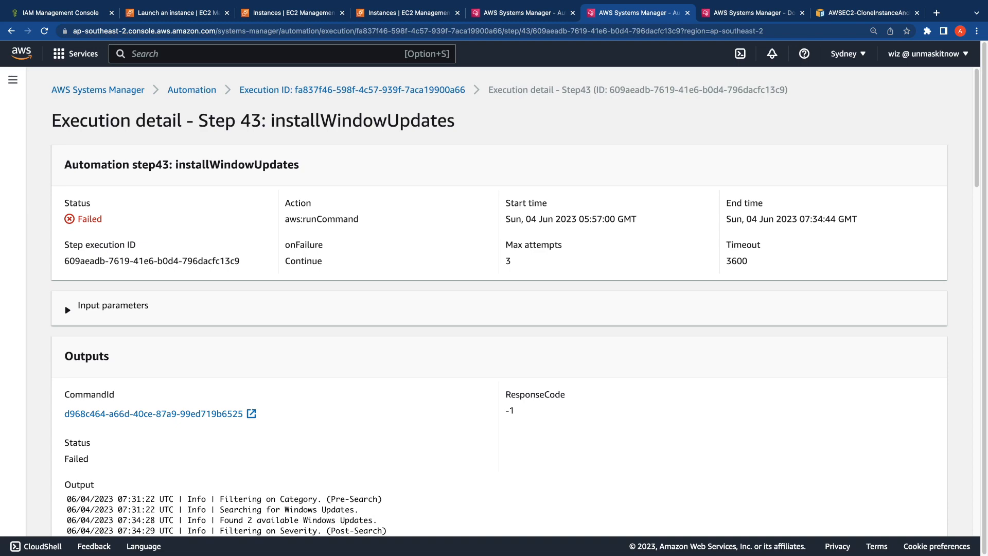
{"action": "scroll", "coordinate": [280, 351], "scroll_direction": "down", "scroll_amount": 6}
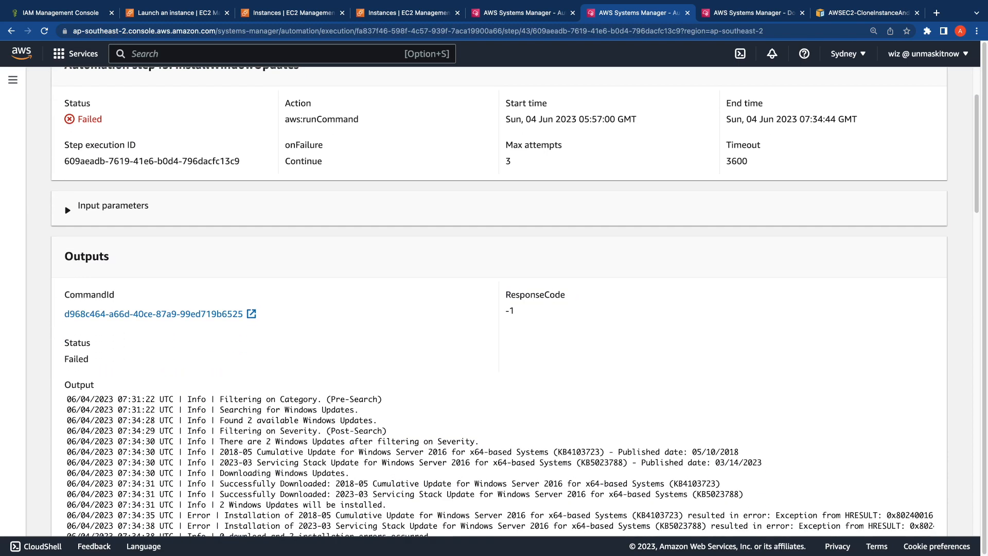
{"action": "double_click", "coordinate": [198, 299]}
{"action": "double_click", "coordinate": [189, 309]}
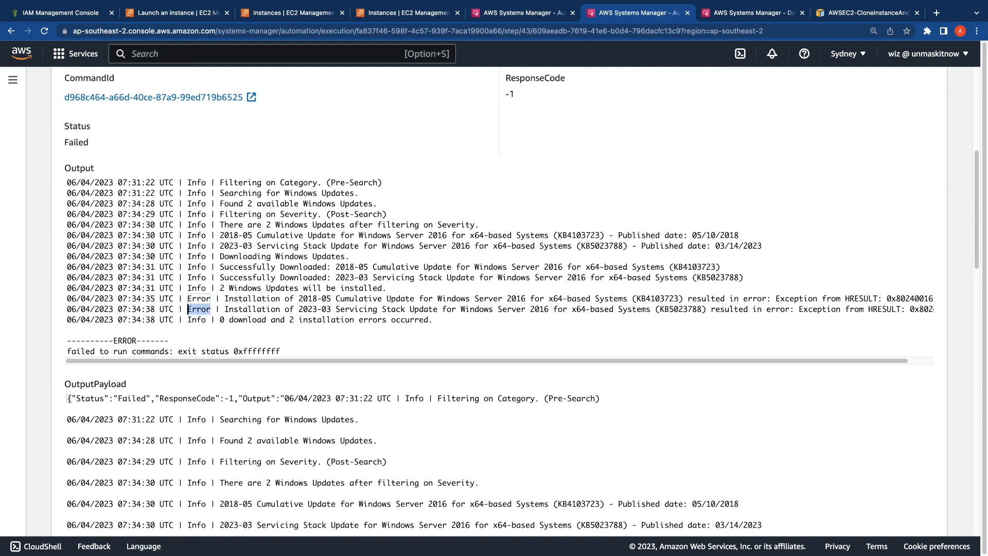